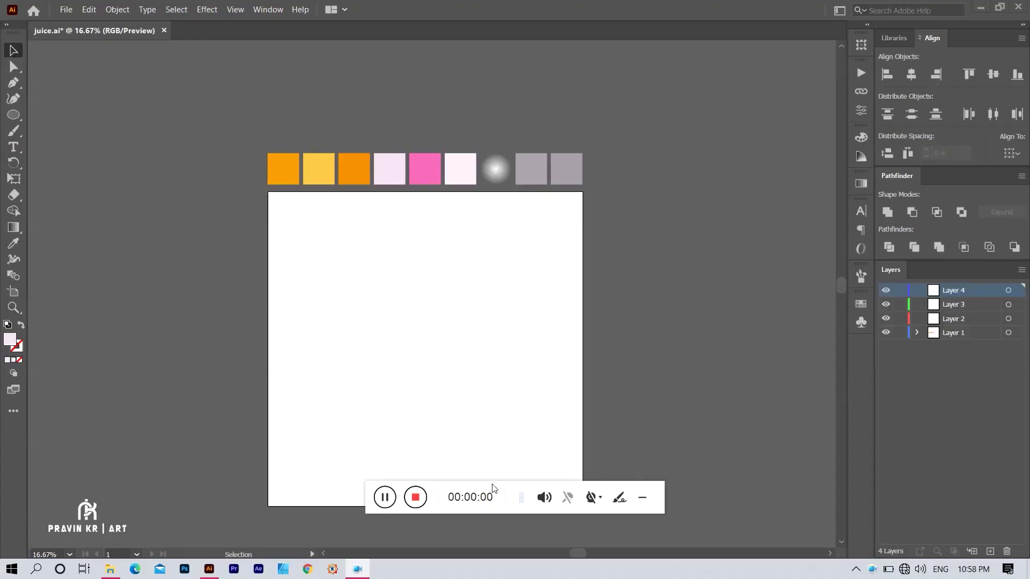
- Delete the extra layers in juice.ai, leaving two, and select the Rectangle Tool
{"action": "left_click_drag", "start_coordinate": [494, 489], "coordinate": [779, 70]}
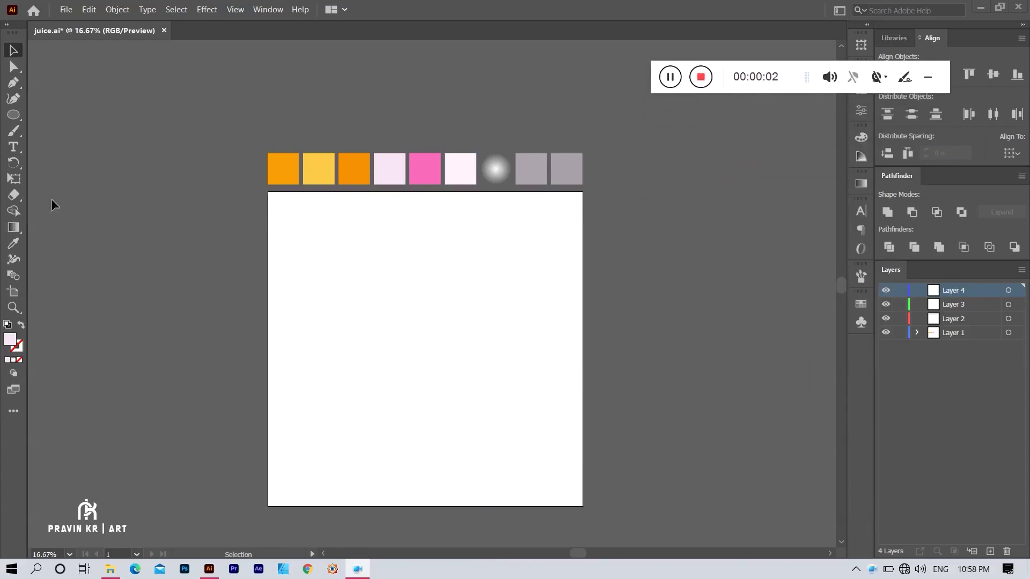
{"action": "right_click", "coordinate": [16, 115]}
{"action": "left_click", "coordinate": [81, 114]}
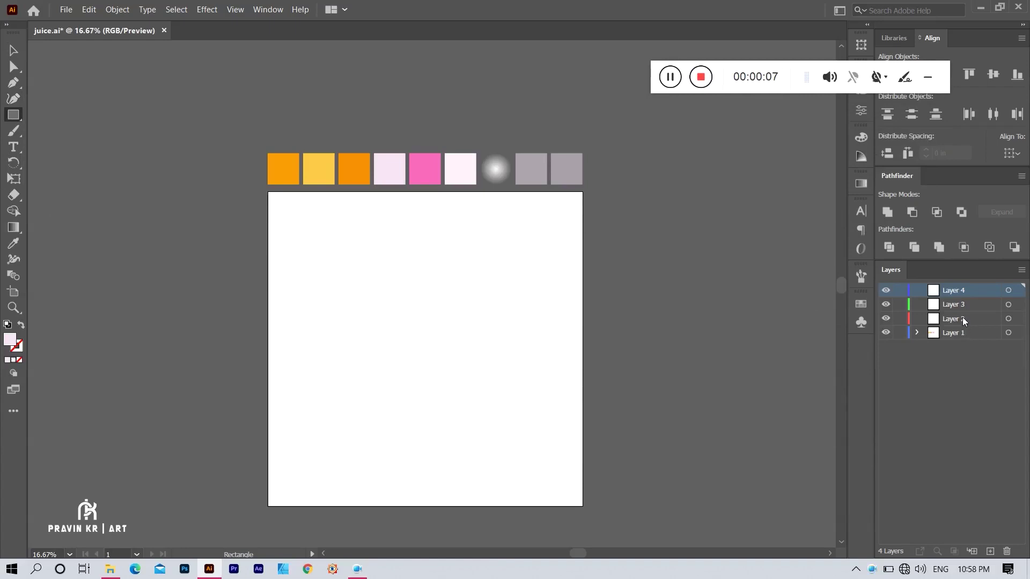
{"action": "left_click", "coordinate": [669, 80]}
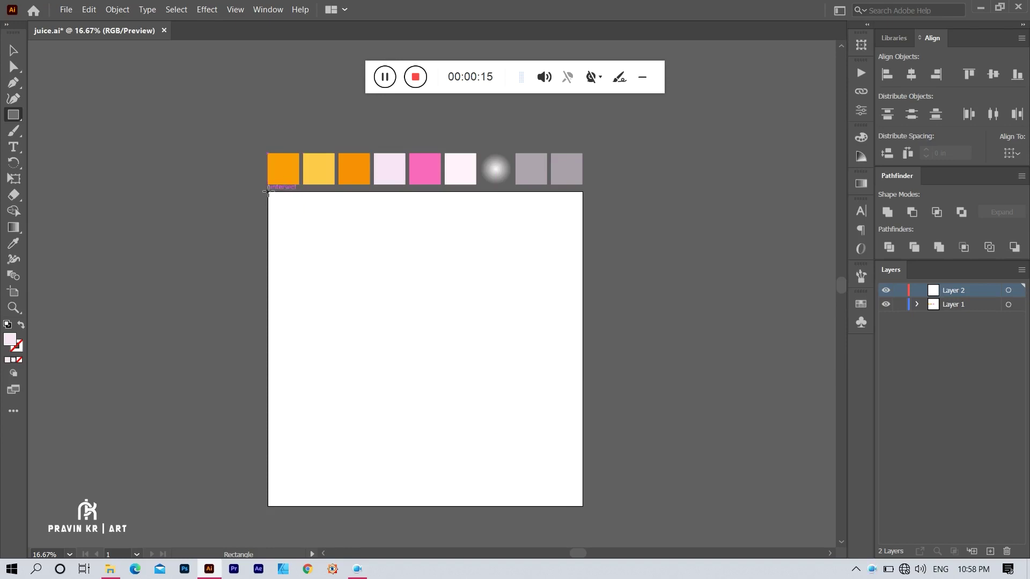
- Draw a rectangle covering the whole artboard and fill it light blue
{"action": "left_click_drag", "start_coordinate": [268, 192], "coordinate": [584, 505]}
{"action": "double_click", "coordinate": [13, 342]}
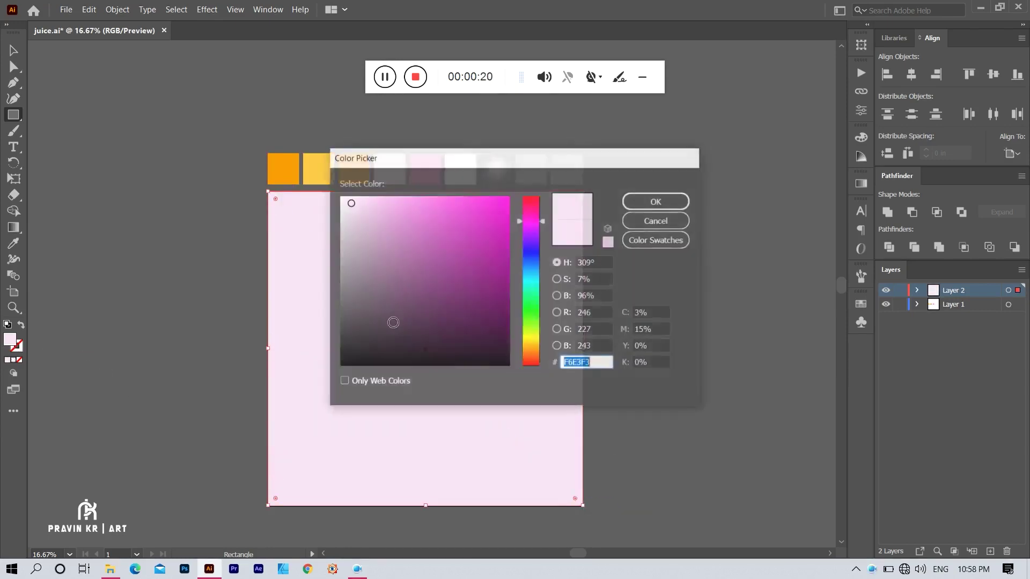
{"action": "left_click_drag", "start_coordinate": [529, 271], "coordinate": [530, 269]}
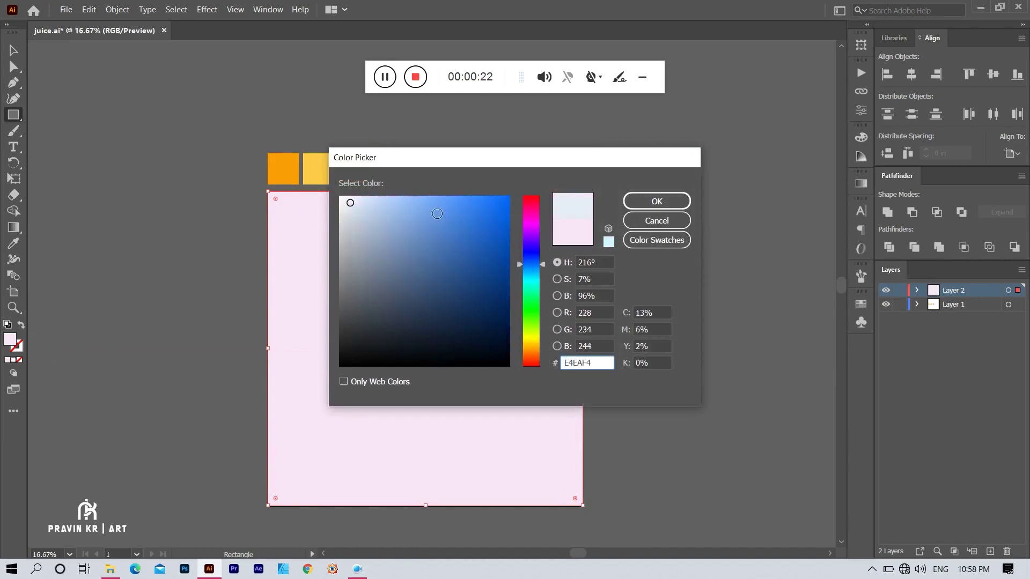
{"action": "left_click_drag", "start_coordinate": [437, 213], "coordinate": [403, 219]}
{"action": "left_click", "coordinate": [657, 201]}
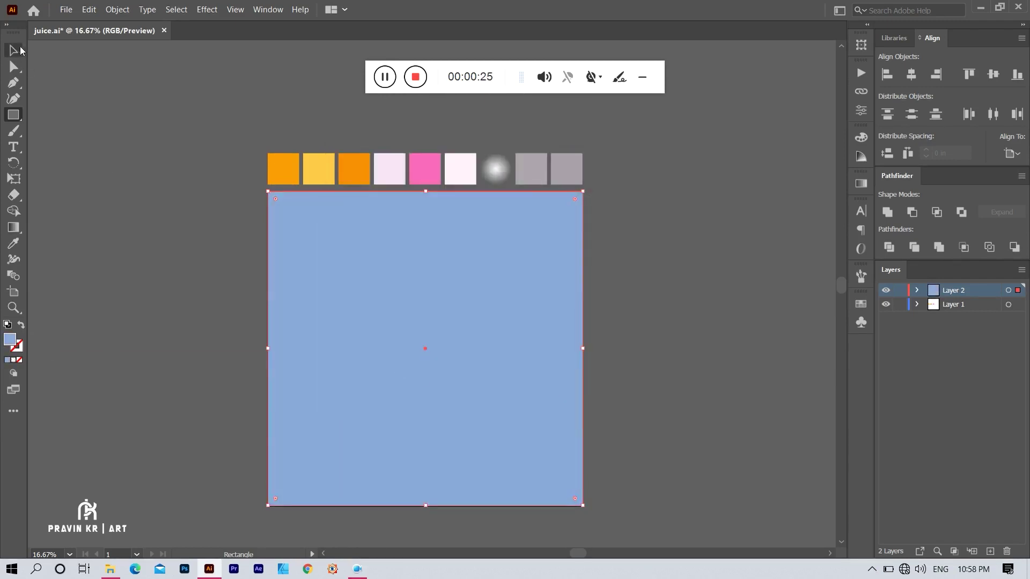
- Lock the background Layer 2 and add a new Layer 3 above it
{"action": "left_click", "coordinate": [20, 47]}
{"action": "left_click", "coordinate": [433, 369]}
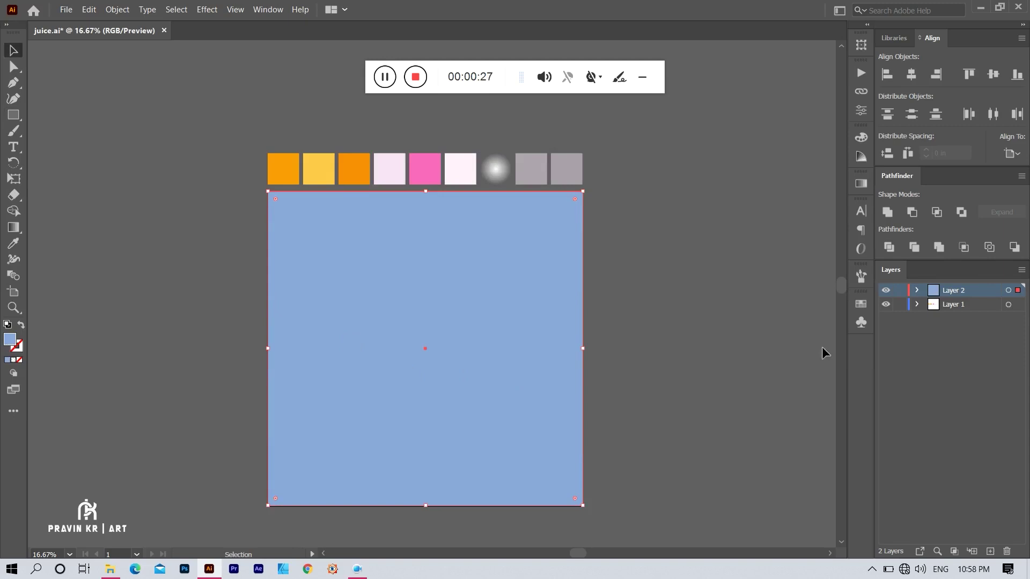
{"action": "left_click", "coordinate": [900, 291]}
{"action": "left_click", "coordinate": [990, 552]}
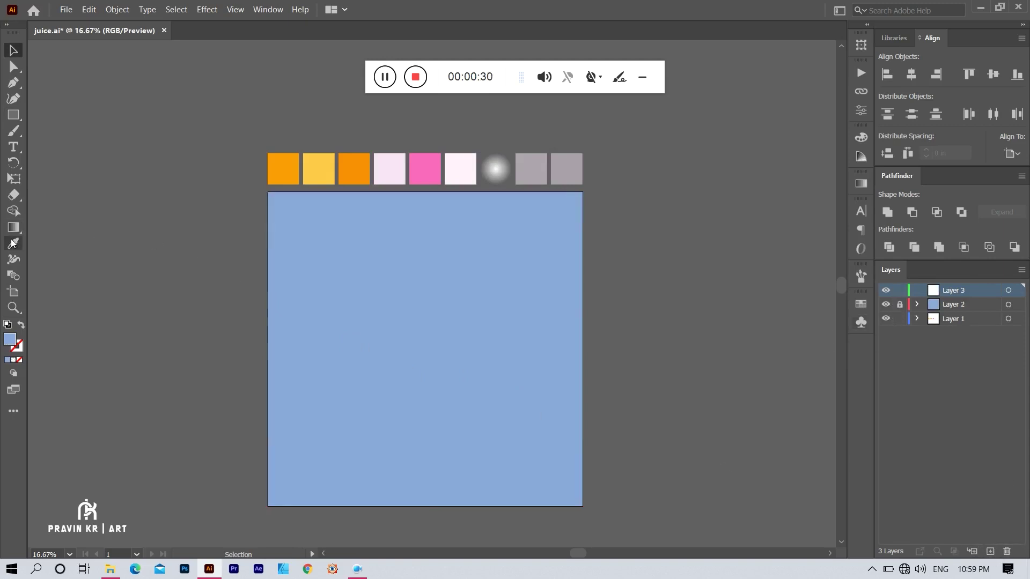
- Draw a tall rectangle mid-square and fill it with the light pink swatch
{"action": "left_click", "coordinate": [13, 114]}
{"action": "left_click_drag", "start_coordinate": [362, 271], "coordinate": [489, 465]}
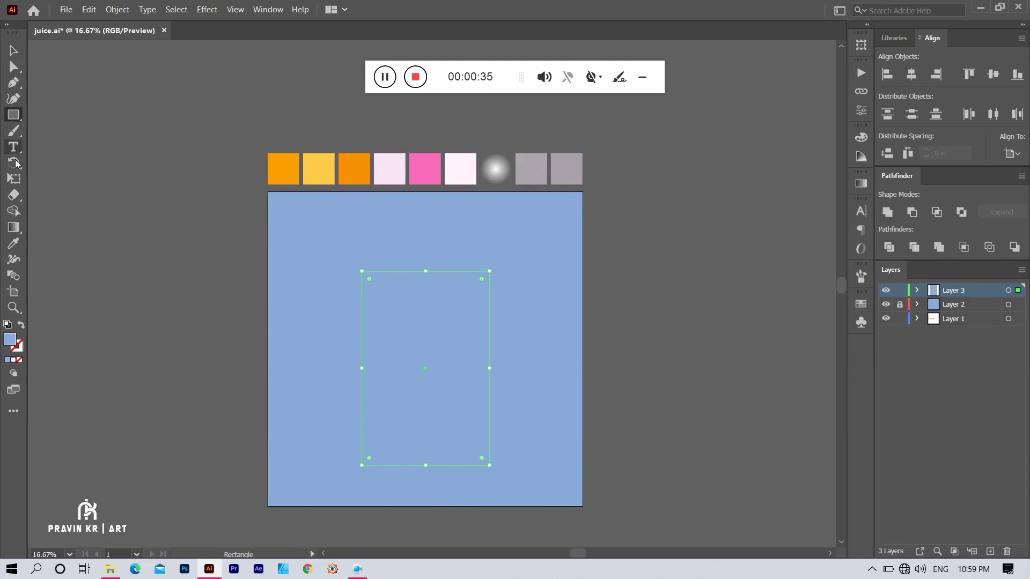
{"action": "left_click", "coordinate": [14, 243]}
{"action": "left_click", "coordinate": [404, 169]}
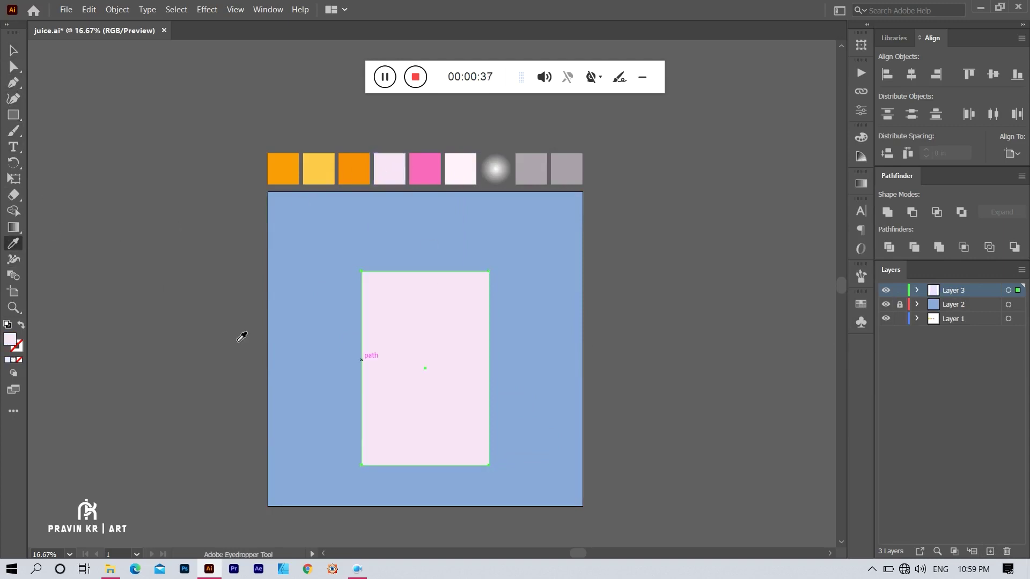
- Taper the pink rectangle with perspective distort into a cup, wider at the top
{"action": "key", "text": "v"}
{"action": "left_click", "coordinate": [14, 182]}
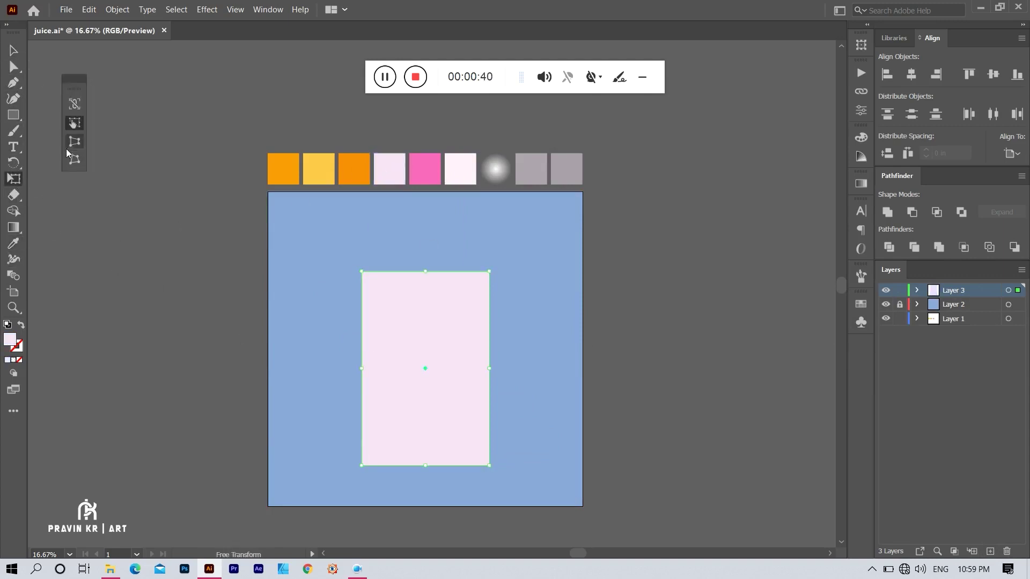
{"action": "left_click_drag", "start_coordinate": [490, 466], "coordinate": [472, 467]}
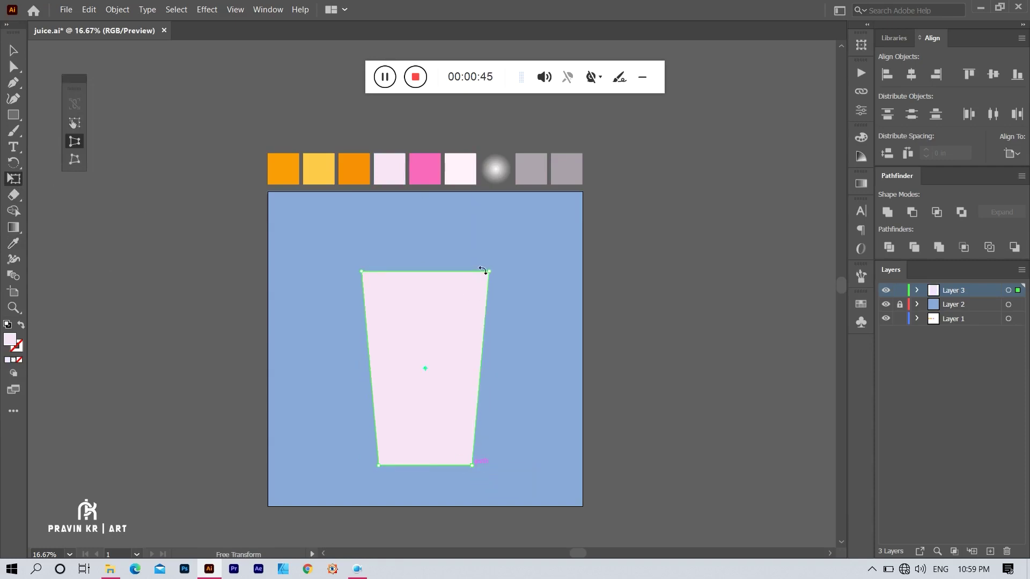
{"action": "left_click_drag", "start_coordinate": [489, 273], "coordinate": [505, 271]}
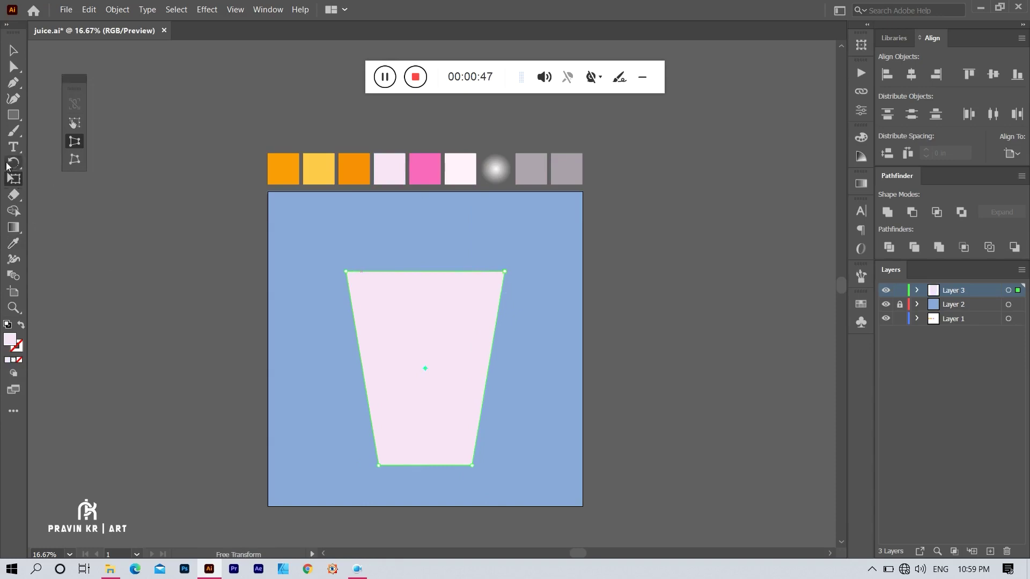
{"action": "left_click", "coordinate": [18, 72]}
{"action": "left_click", "coordinate": [106, 221]}
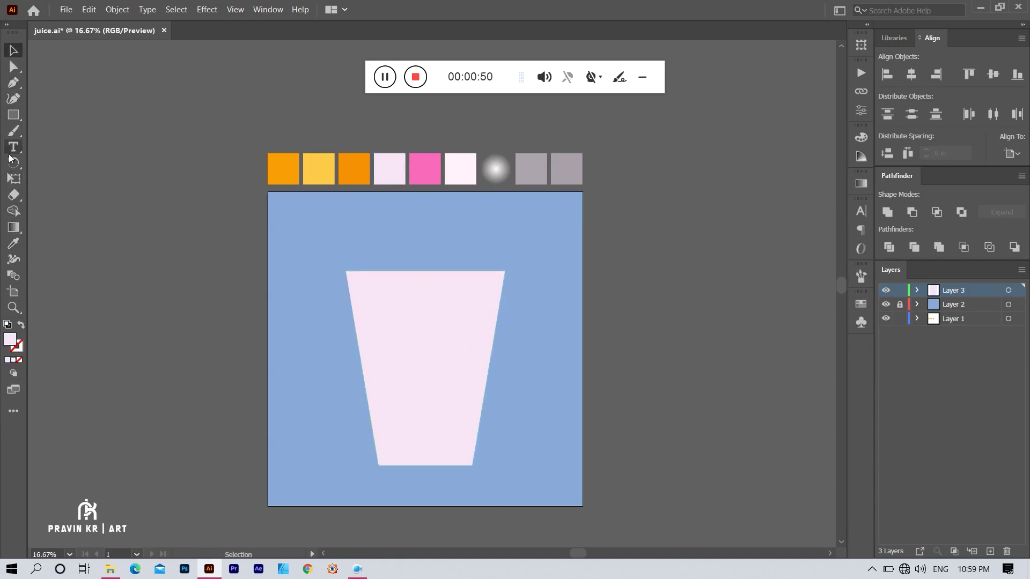
- Draw a thin rim bar across the cup top and centre the cup beneath it
{"action": "key", "text": "m"}
{"action": "left_click_drag", "start_coordinate": [333, 258], "coordinate": [526, 272]}
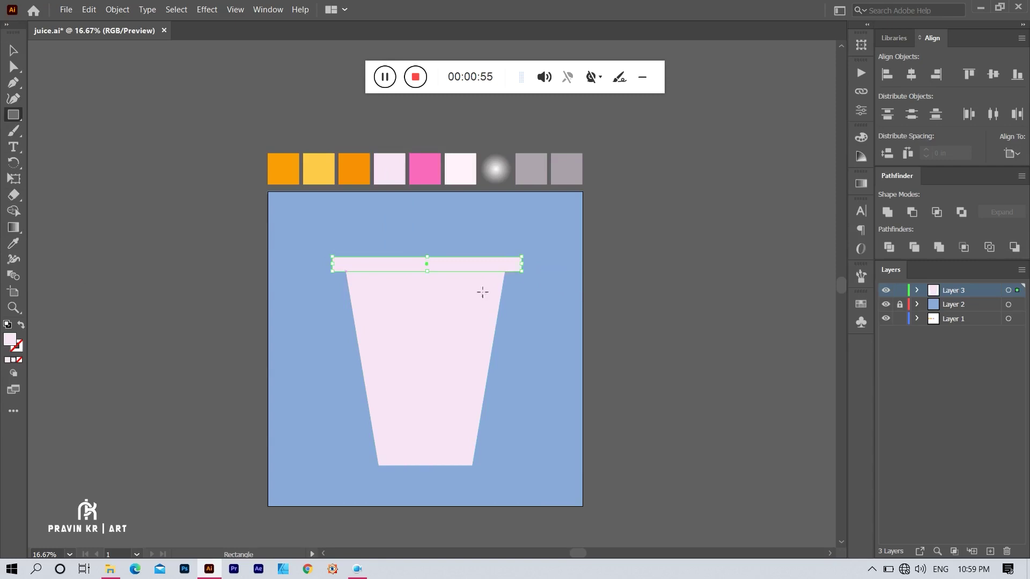
{"action": "key", "text": "v"}
{"action": "left_click", "coordinate": [391, 316], "text": "shift"}
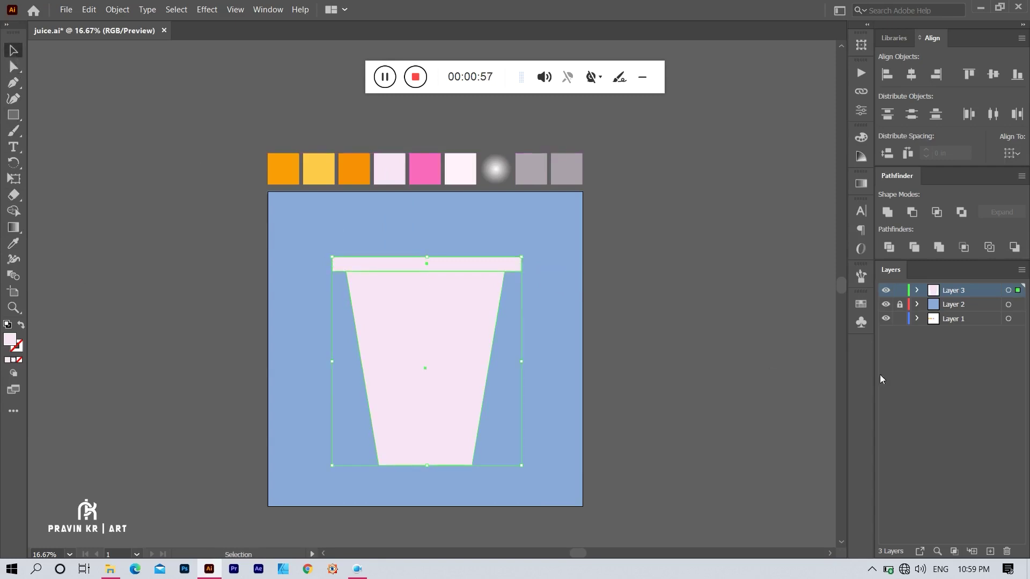
{"action": "left_click", "coordinate": [911, 74]}
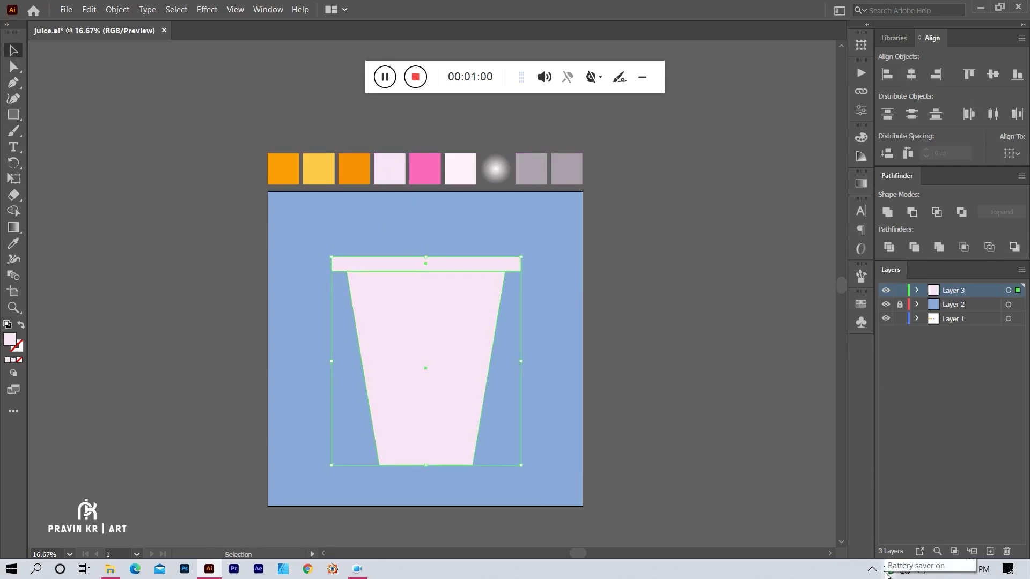
{"action": "left_click", "coordinate": [649, 260]}
- Round the rim bar's corners, then duplicate the cup and shrink the copy into an inner shape
{"action": "left_click", "coordinate": [454, 265]}
{"action": "left_click", "coordinate": [17, 69]}
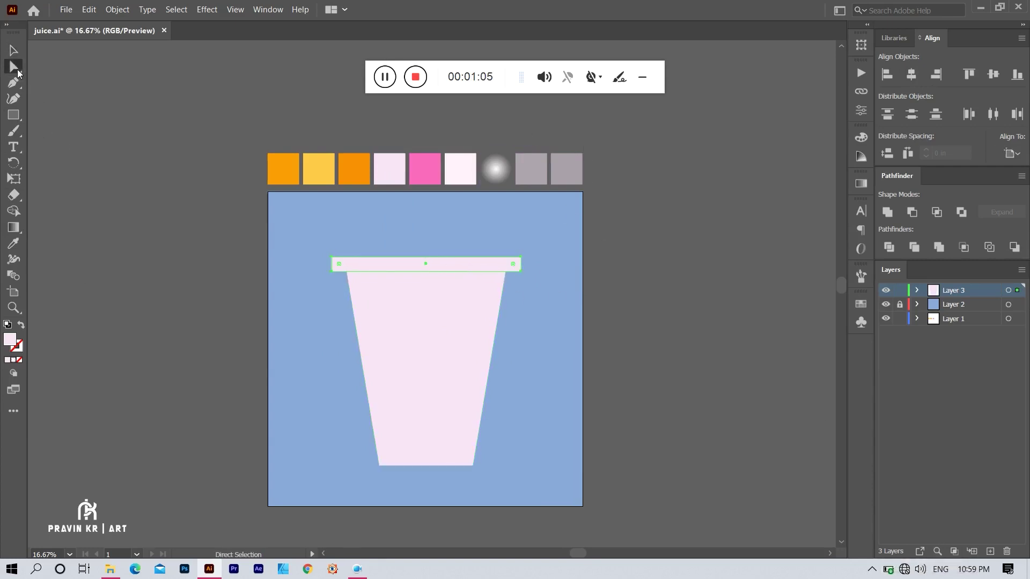
{"action": "left_click_drag", "start_coordinate": [339, 264], "coordinate": [352, 275]}
{"action": "left_click", "coordinate": [369, 310]}
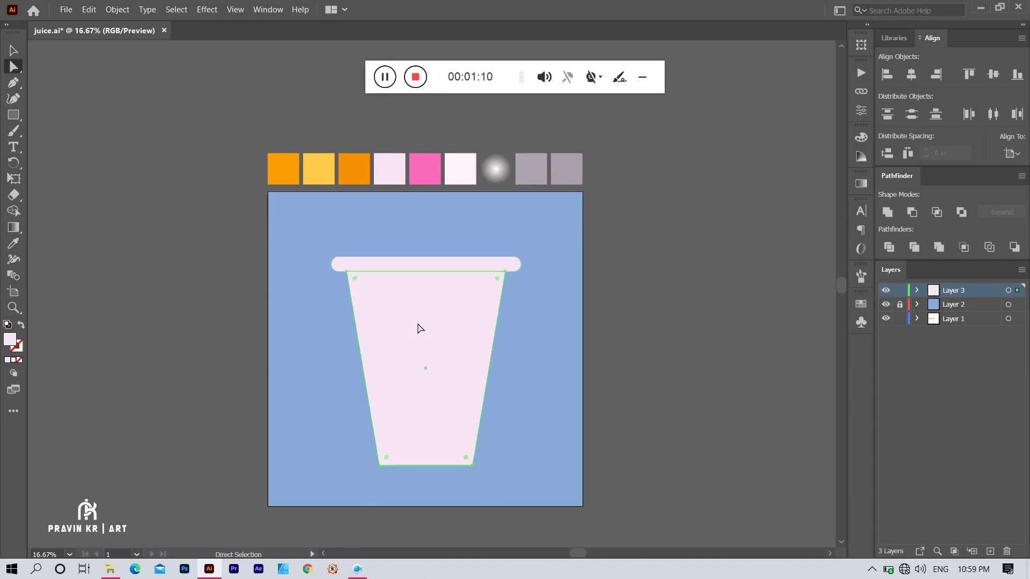
{"action": "key", "text": "ctrl"}
{"action": "left_click", "coordinate": [13, 50]}
{"action": "left_click_drag", "start_coordinate": [429, 465], "coordinate": [426, 449]}
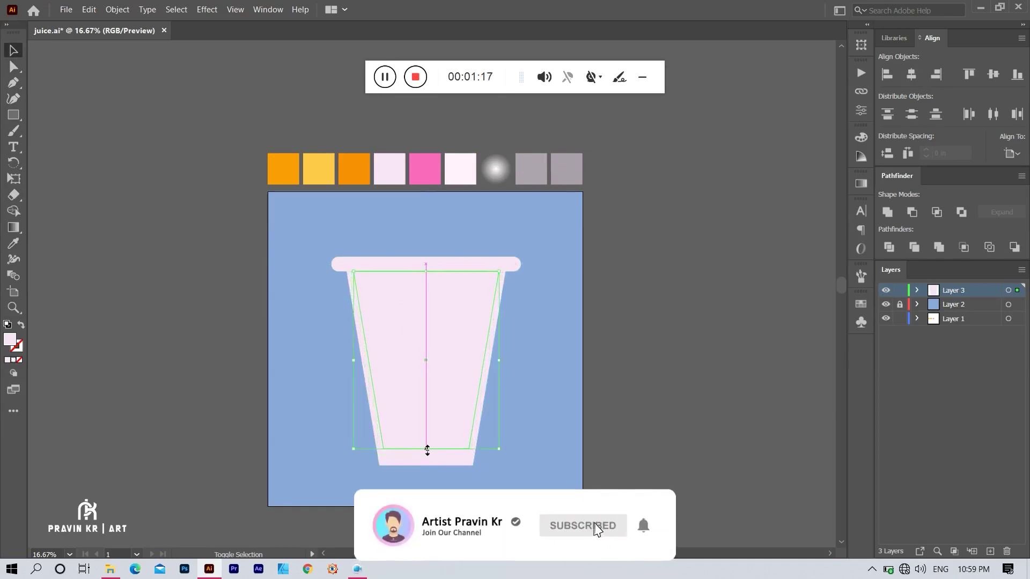
- Select both cup shapes for Shape Builder, then leave only the inner cup shape selected
{"action": "left_click", "coordinate": [662, 392]}
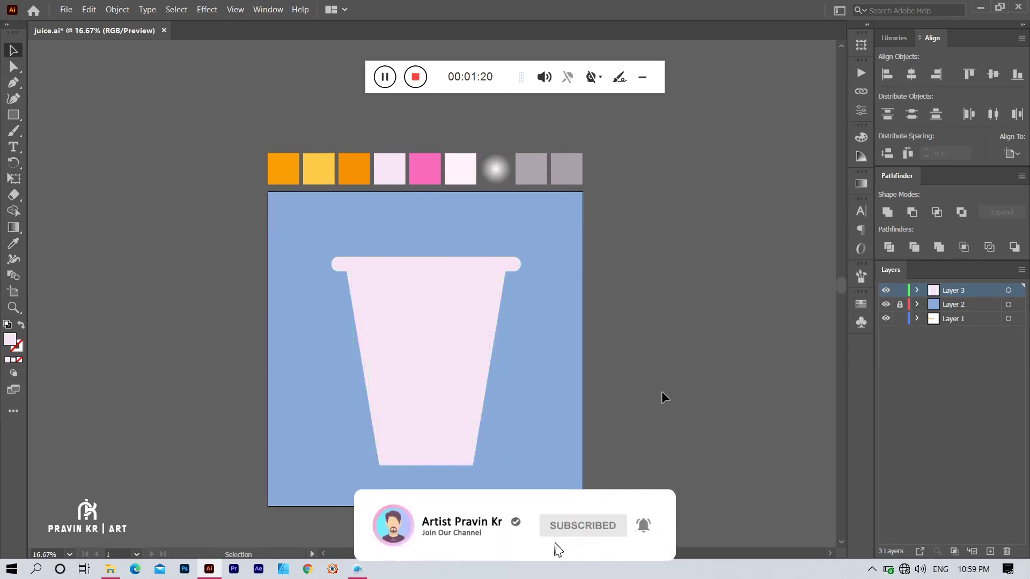
{"action": "key", "text": "a"}
{"action": "left_click", "coordinate": [448, 385]}
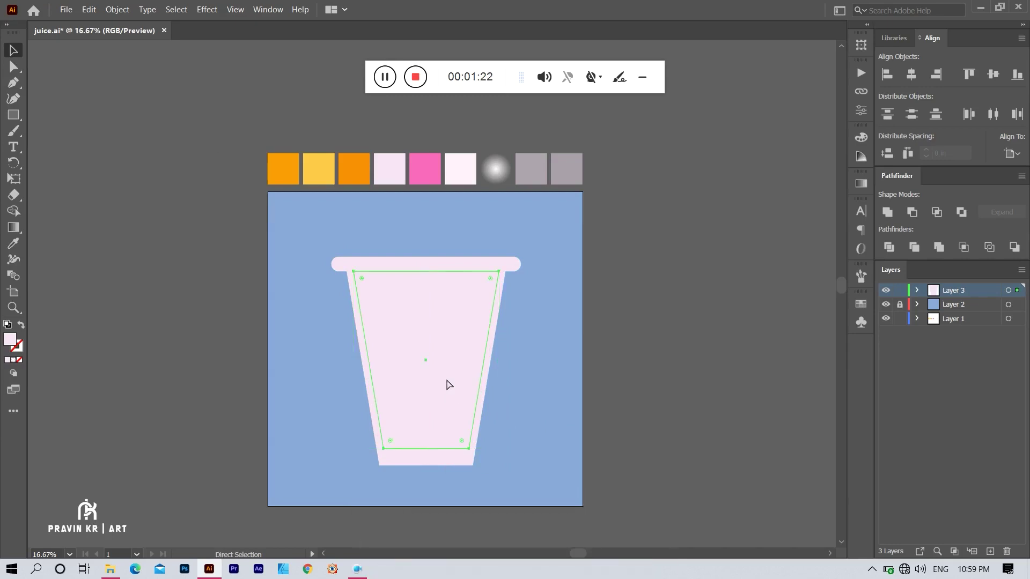
{"action": "left_click", "coordinate": [437, 455], "text": "shift"}
{"action": "key", "text": "v"}
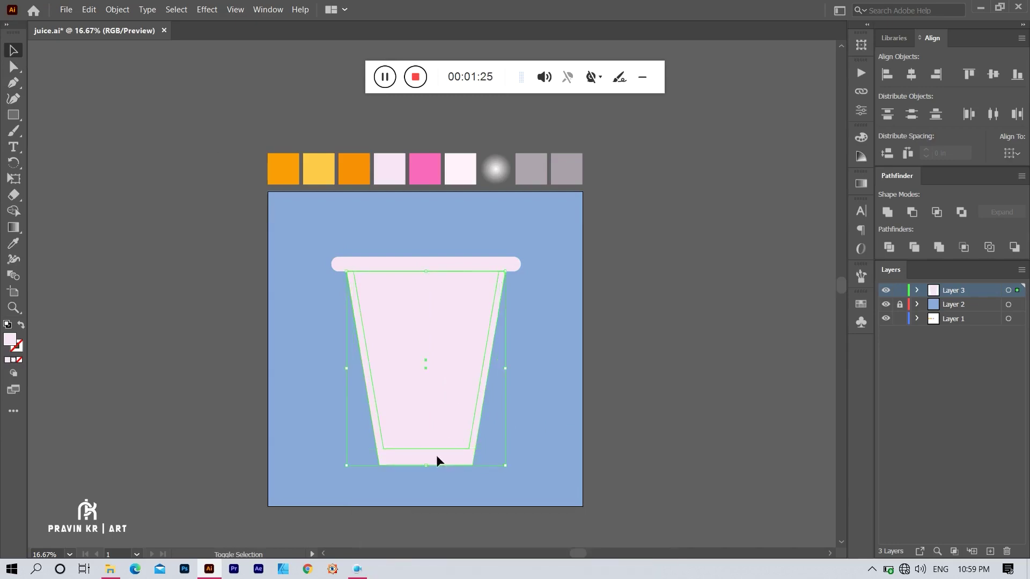
{"action": "left_click", "coordinate": [14, 211]}
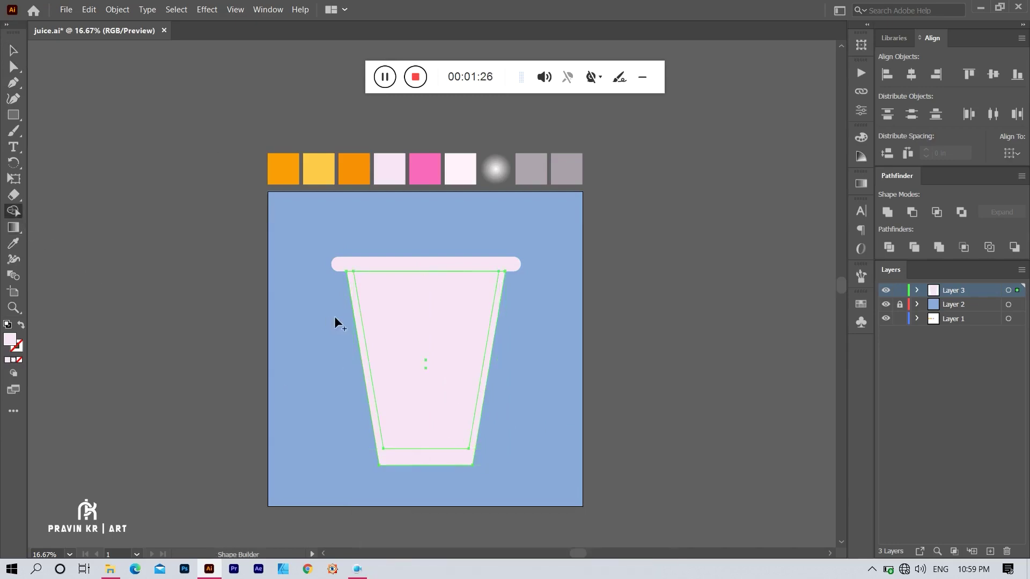
{"action": "left_click", "coordinate": [13, 50]}
{"action": "left_click", "coordinate": [101, 156]}
{"action": "left_click", "coordinate": [422, 342]}
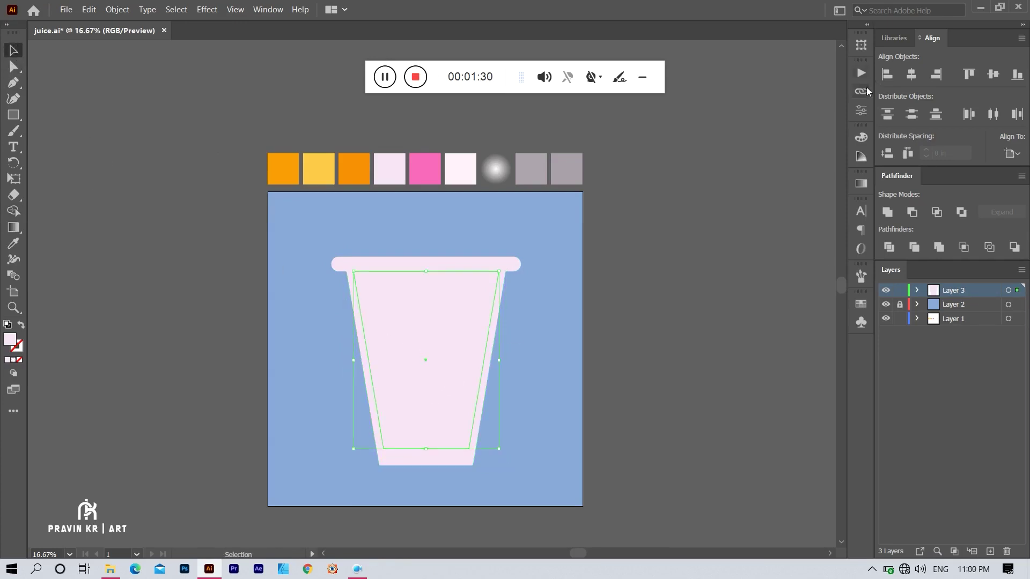
- Set the inner cup shape to 35% opacity and collapse the floating panel group
{"action": "left_click", "coordinate": [860, 46]}
{"action": "left_click", "coordinate": [861, 110]}
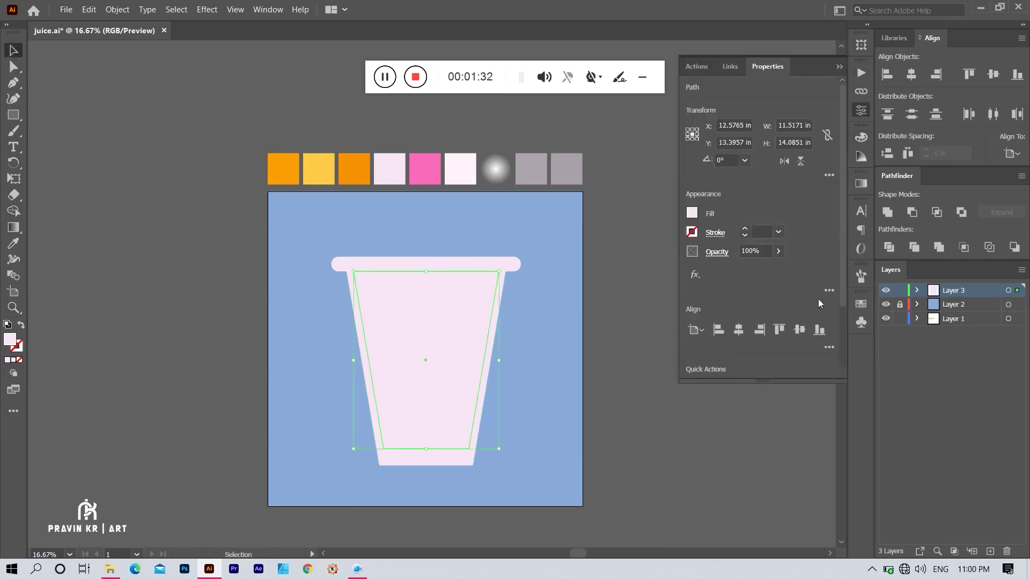
{"action": "left_click", "coordinate": [781, 256]}
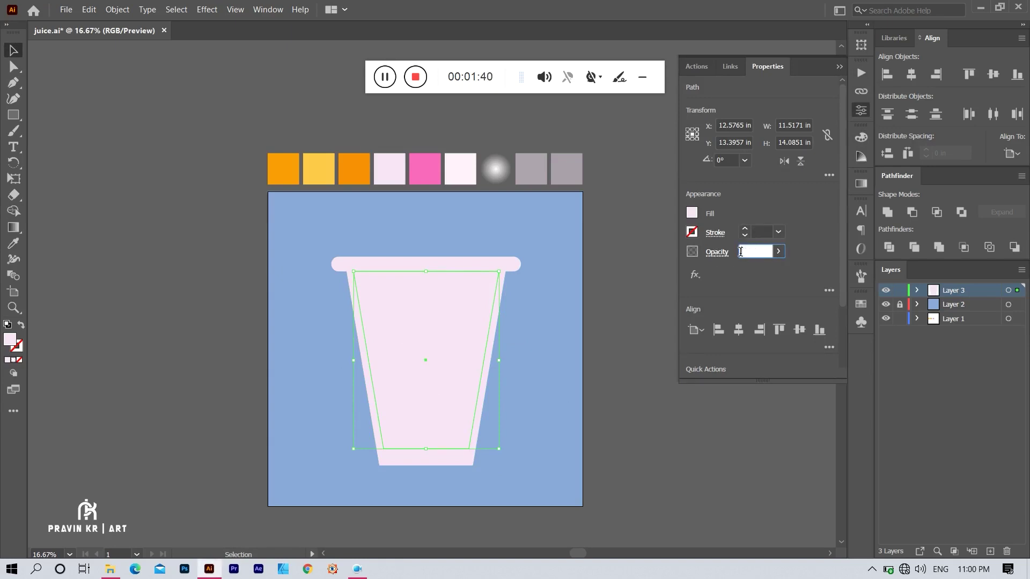
{"action": "type", "text": "35"}
{"action": "key", "text": "Return"}
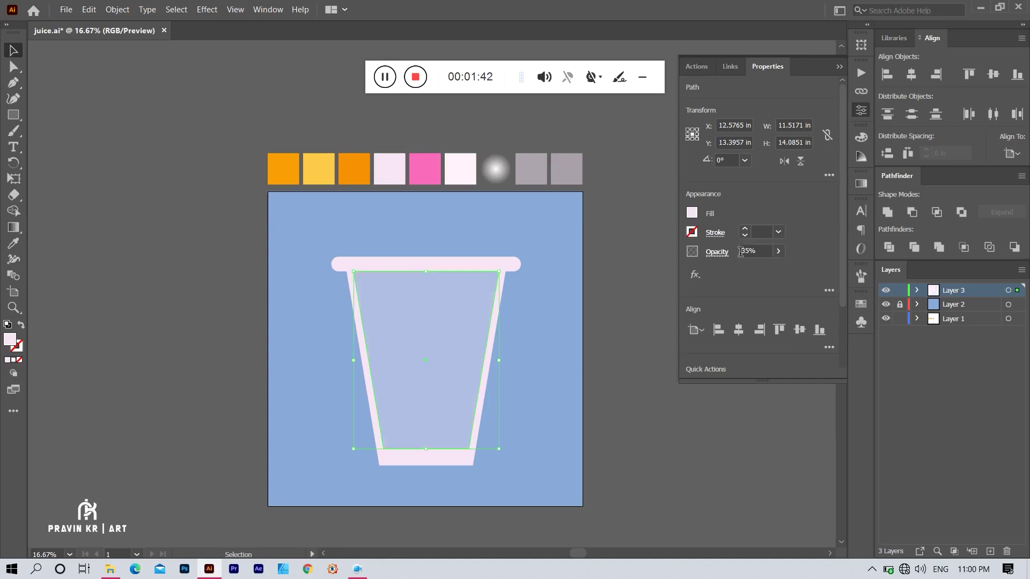
{"action": "left_click", "coordinate": [838, 72]}
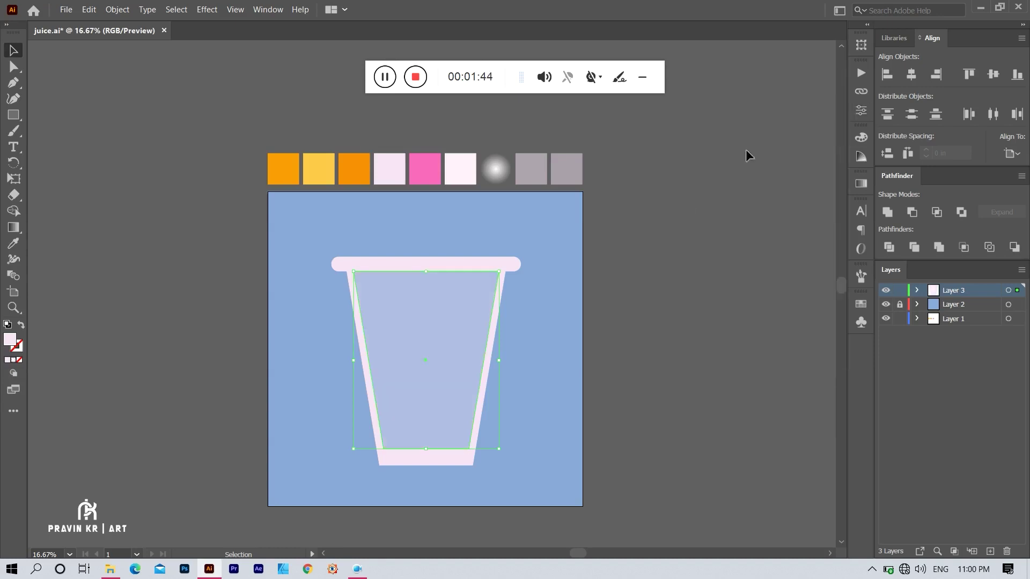
{"action": "left_click", "coordinate": [681, 202]}
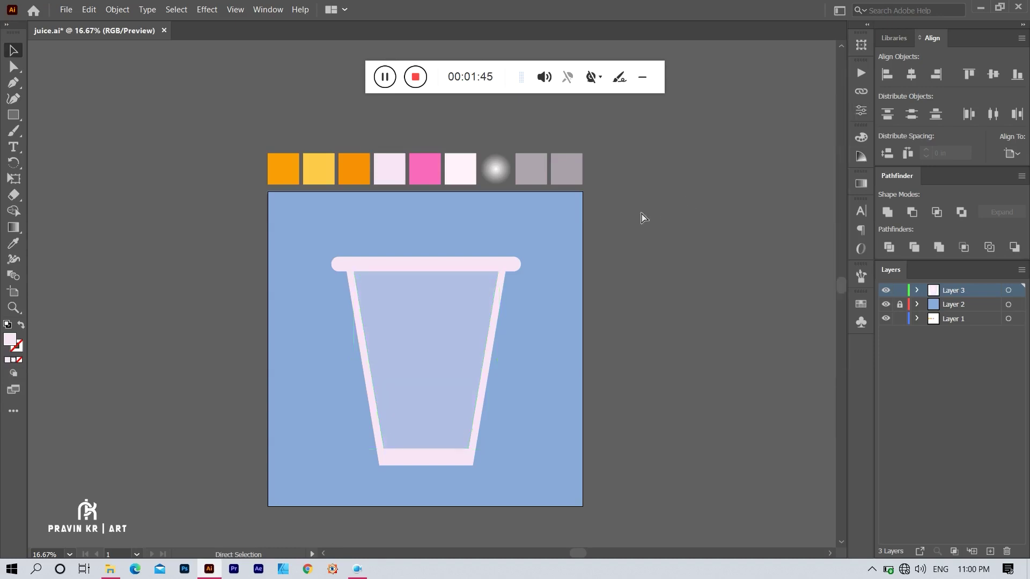
- Duplicate the inner glass shape downward and trim the copy to the cup with Shape Builder
{"action": "left_click_drag", "start_coordinate": [461, 311], "coordinate": [468, 382]}
{"action": "left_click", "coordinate": [459, 316], "text": "shift"}
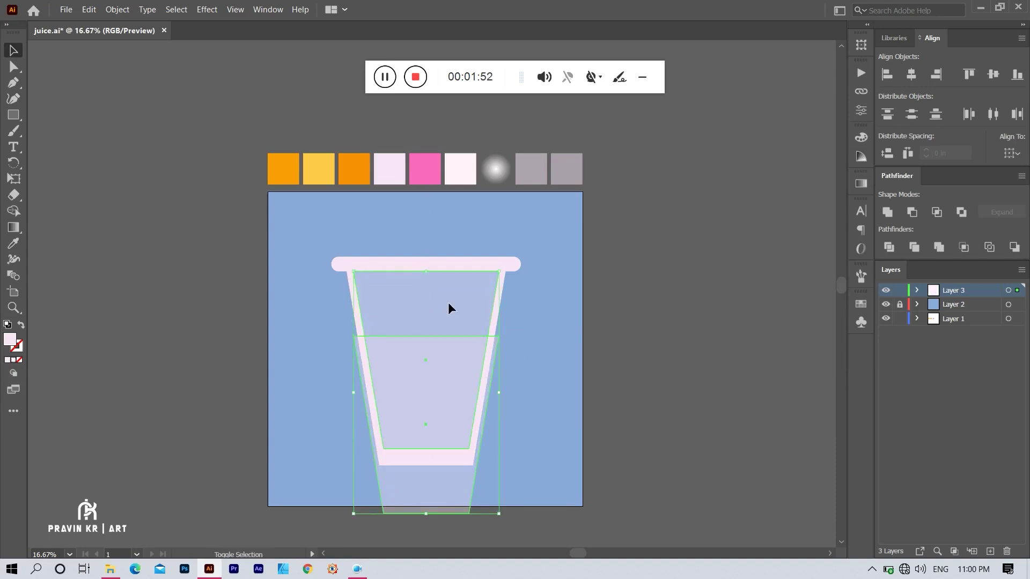
{"action": "key", "text": "shift+m"}
{"action": "left_click", "coordinate": [420, 504], "text": "alt"}
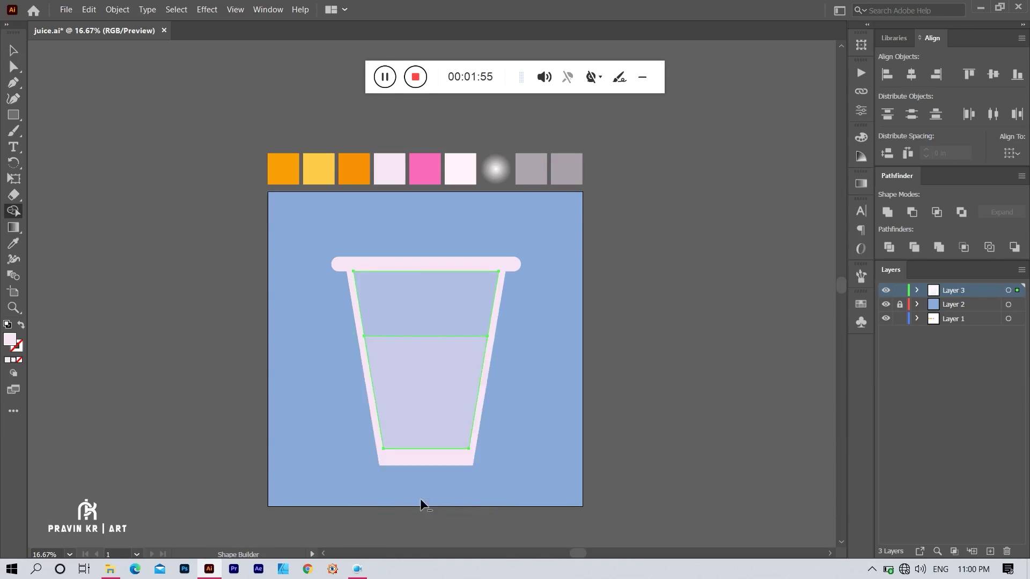
{"action": "key", "text": "v"}
{"action": "left_click", "coordinate": [388, 369]}
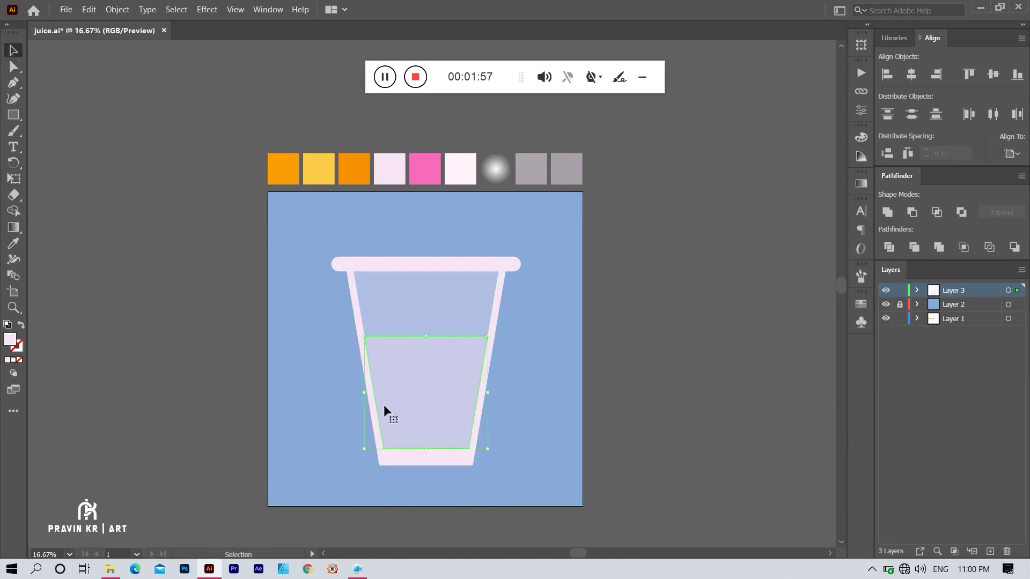
- Fill the lower liquid section with the hot pink swatch
{"action": "left_click", "coordinate": [13, 244]}
{"action": "left_click", "coordinate": [435, 169]}
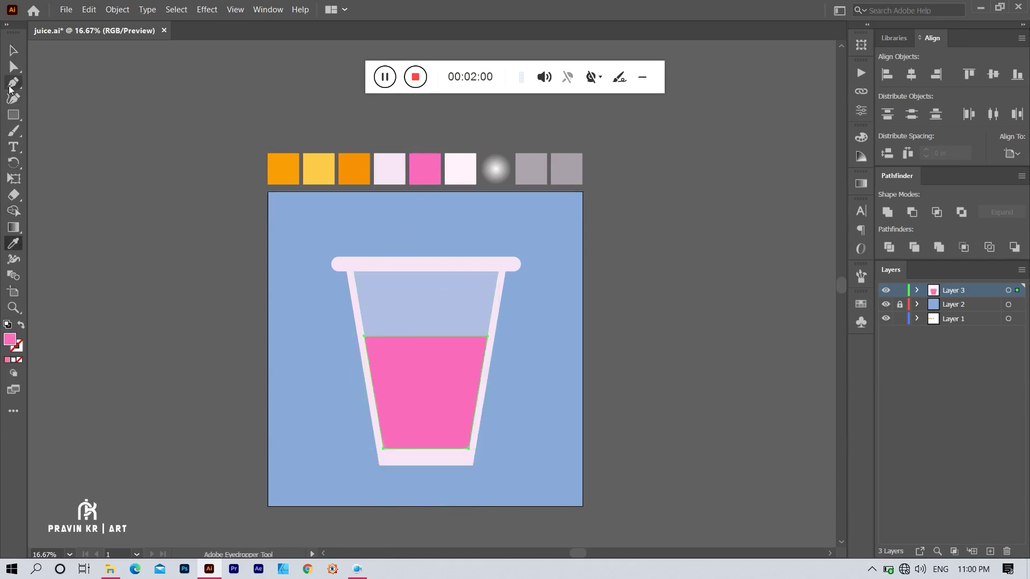
{"action": "left_click", "coordinate": [14, 114]}
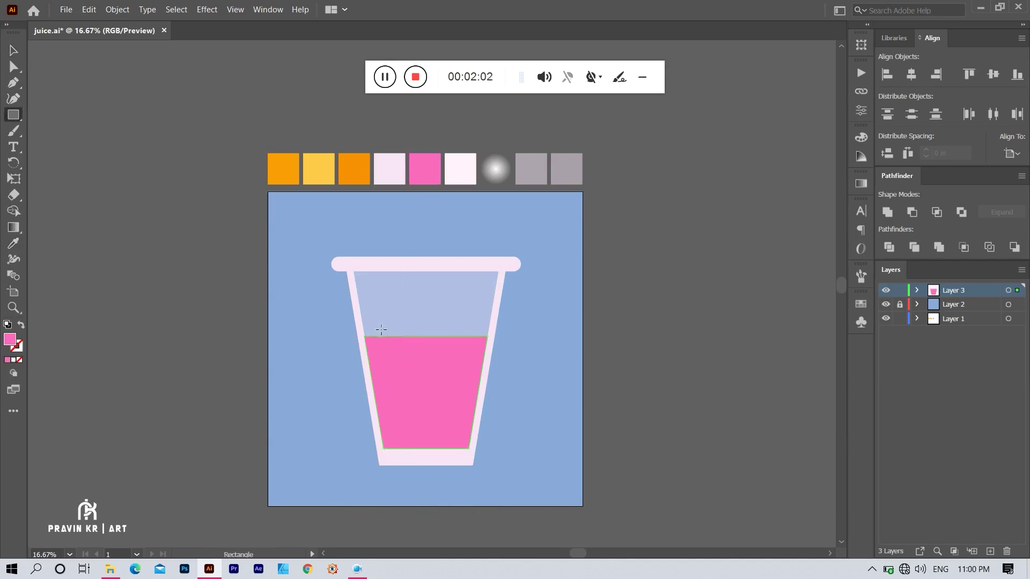
- Draw a small square on the juice with an enlarged white radial gradient
{"action": "left_click_drag", "start_coordinate": [385, 344], "coordinate": [415, 374]}
{"action": "left_click", "coordinate": [14, 243]}
{"action": "left_click", "coordinate": [496, 166]}
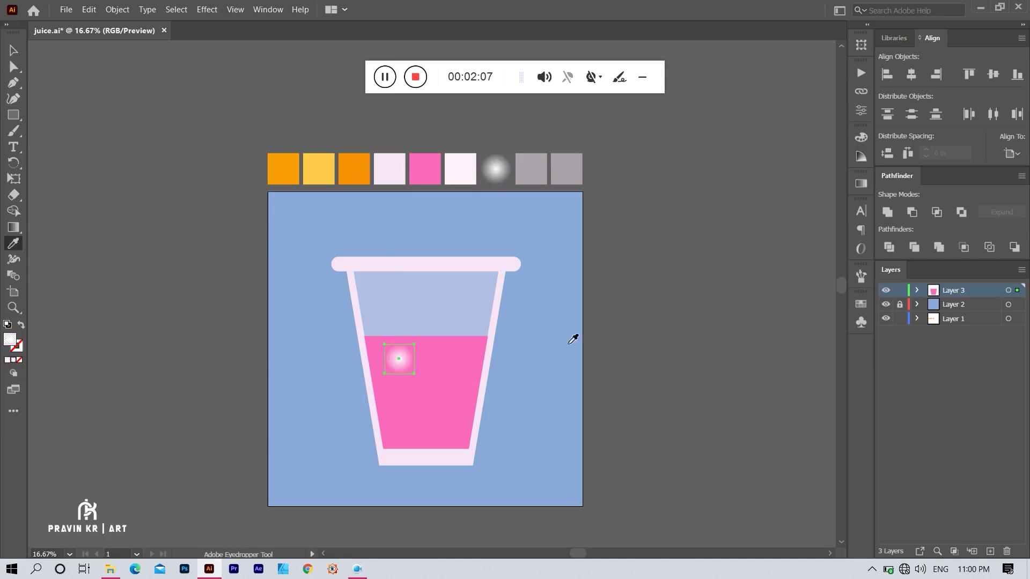
{"action": "left_click", "coordinate": [13, 228]}
{"action": "key", "text": "ctrl+equal"}
{"action": "key", "text": "ctrl+equal"}
{"action": "key", "text": "ctrl+equal"}
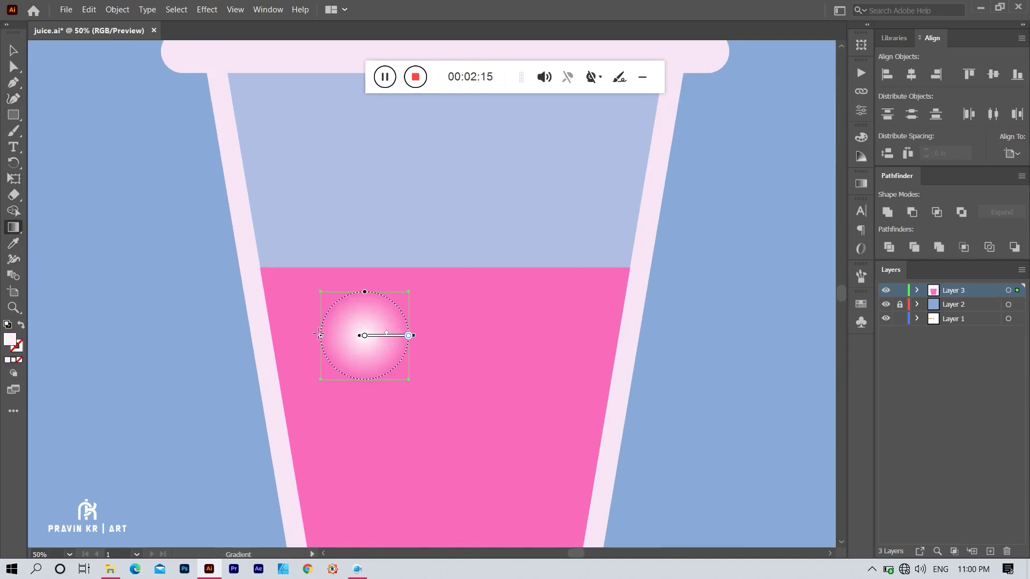
{"action": "left_click_drag", "start_coordinate": [320, 336], "coordinate": [298, 336]}
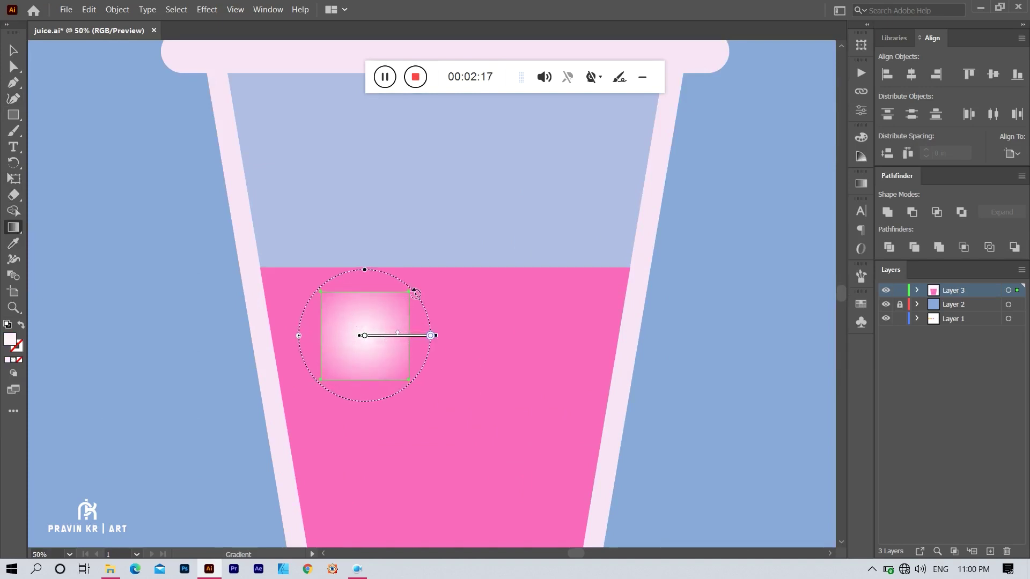
- Round the gradient square's corners into an ice cube and deselect it
{"action": "left_click_drag", "start_coordinate": [401, 299], "coordinate": [384, 315]}
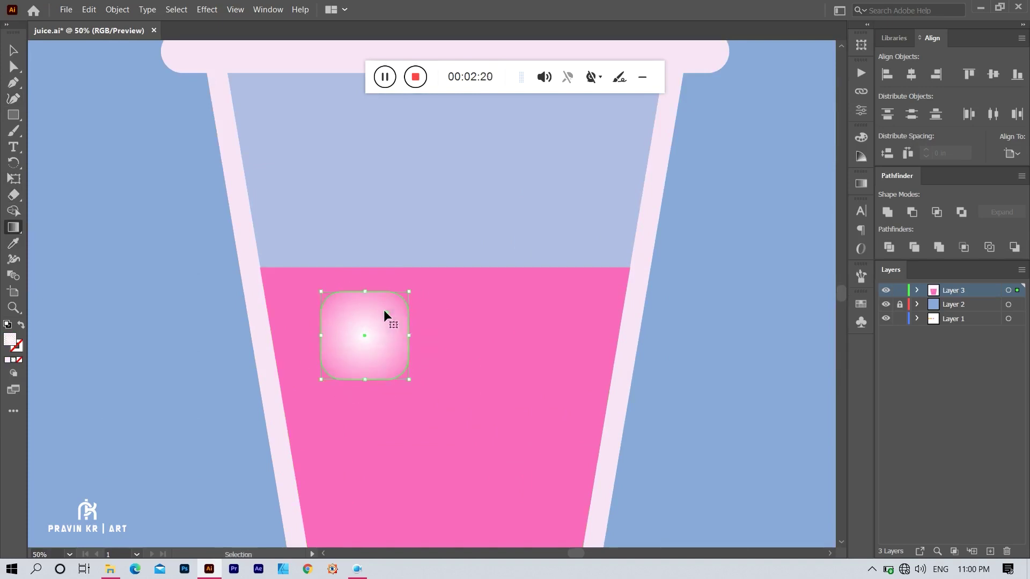
{"action": "scroll", "coordinate": [454, 336], "scroll_direction": "down", "scroll_amount": 2}
{"action": "left_click", "coordinate": [13, 51]}
{"action": "left_click", "coordinate": [170, 239]}
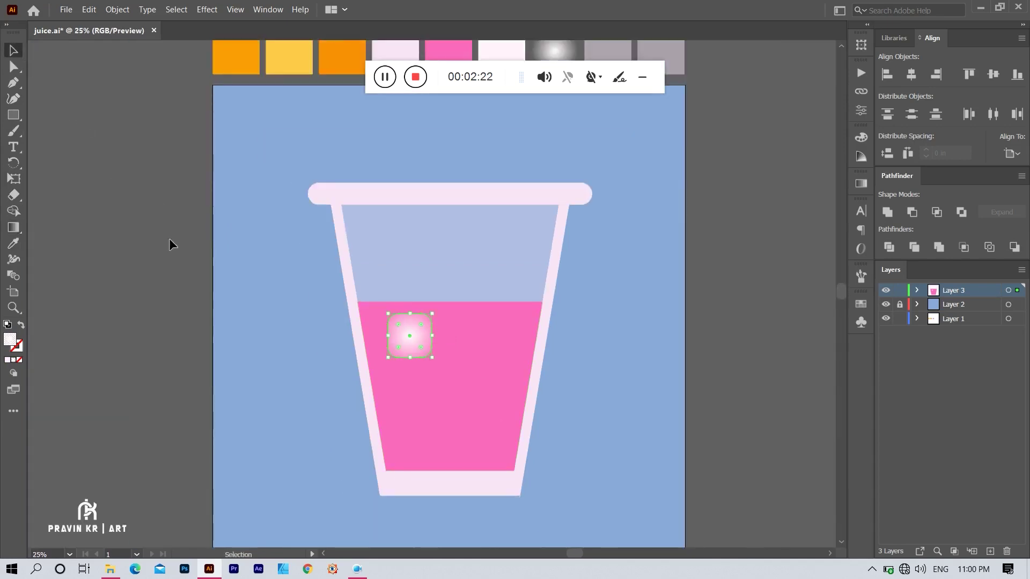
{"action": "scroll", "coordinate": [390, 341], "scroll_direction": "down", "scroll_amount": 1}
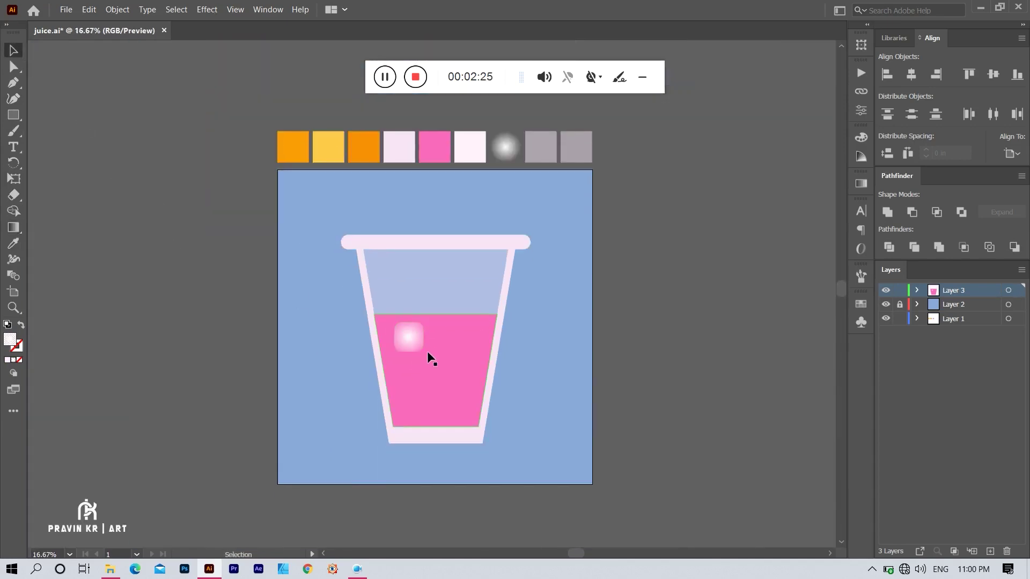
- Move the ice cube to the juice surface and place copies lower in the juice
{"action": "left_click_drag", "start_coordinate": [418, 349], "coordinate": [410, 325]}
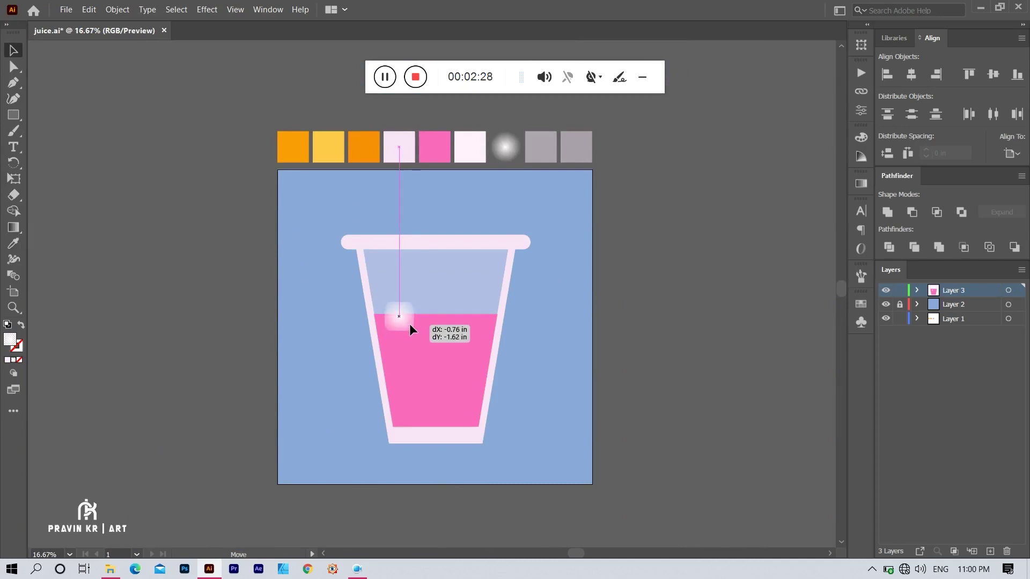
{"action": "scroll", "coordinate": [396, 331], "scroll_direction": "up", "scroll_amount": 1}
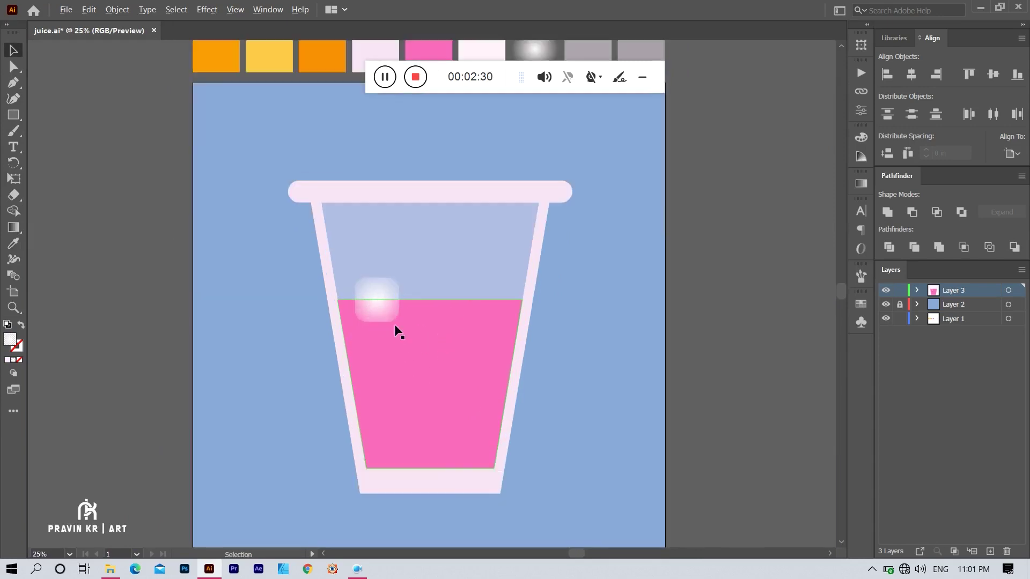
{"action": "mouse_move", "coordinate": [376, 317]}
{"action": "left_mouse_down"}
{"action": "mouse_move", "coordinate": [393, 460]}
{"action": "mouse_move", "coordinate": [403, 444]}
{"action": "mouse_move", "coordinate": [454, 438]}
{"action": "mouse_move", "coordinate": [468, 424]}
{"action": "mouse_move", "coordinate": [453, 443]}
{"action": "mouse_move", "coordinate": [433, 384]}
{"action": "mouse_move", "coordinate": [451, 386]}
{"action": "left_mouse_up"}
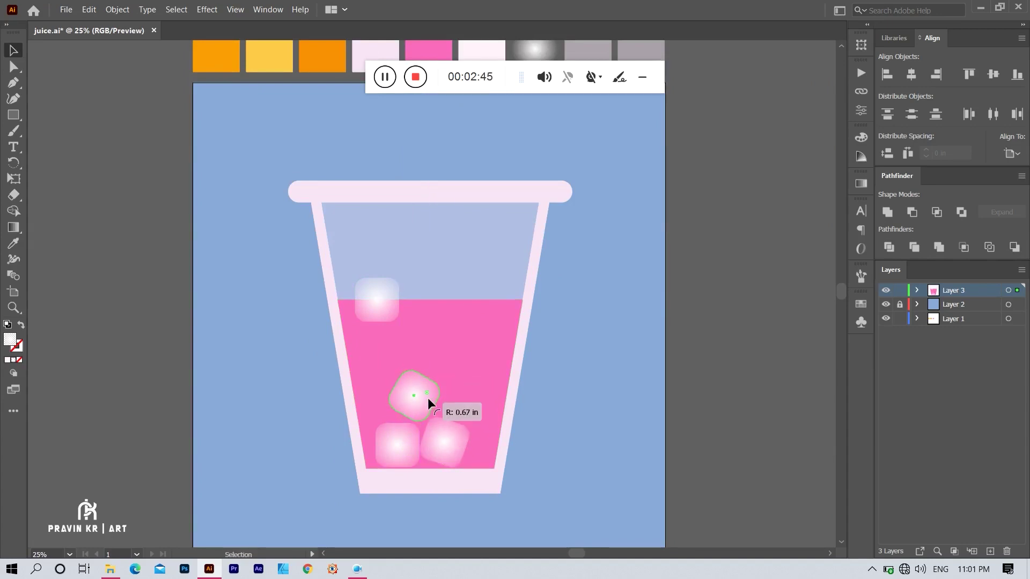
{"action": "left_click_drag", "start_coordinate": [417, 397], "coordinate": [420, 398]}
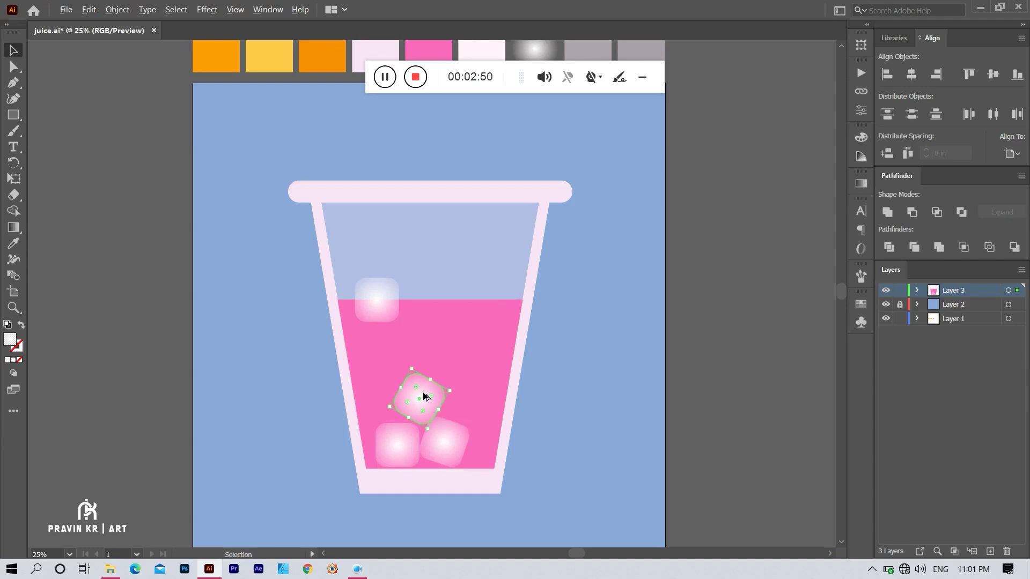
{"action": "mouse_move", "coordinate": [420, 397]}
{"action": "left_mouse_down"}
{"action": "mouse_move", "coordinate": [380, 388]}
{"action": "mouse_move", "coordinate": [408, 350]}
{"action": "left_mouse_up"}
{"action": "left_click_drag", "start_coordinate": [382, 389], "coordinate": [398, 349]}
{"action": "left_click", "coordinate": [391, 353]}
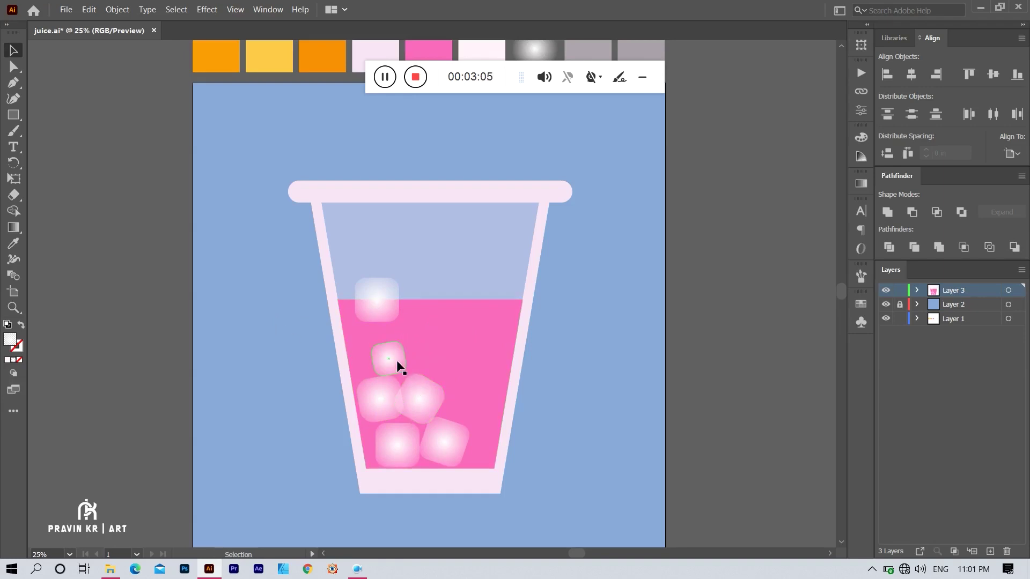
- Add more ice cube copies across the juice, tilting one nearly upright
{"action": "mouse_move", "coordinate": [397, 360]}
{"action": "left_mouse_down"}
{"action": "mouse_move", "coordinate": [484, 417]}
{"action": "mouse_move", "coordinate": [471, 407]}
{"action": "mouse_move", "coordinate": [488, 399]}
{"action": "left_mouse_up"}
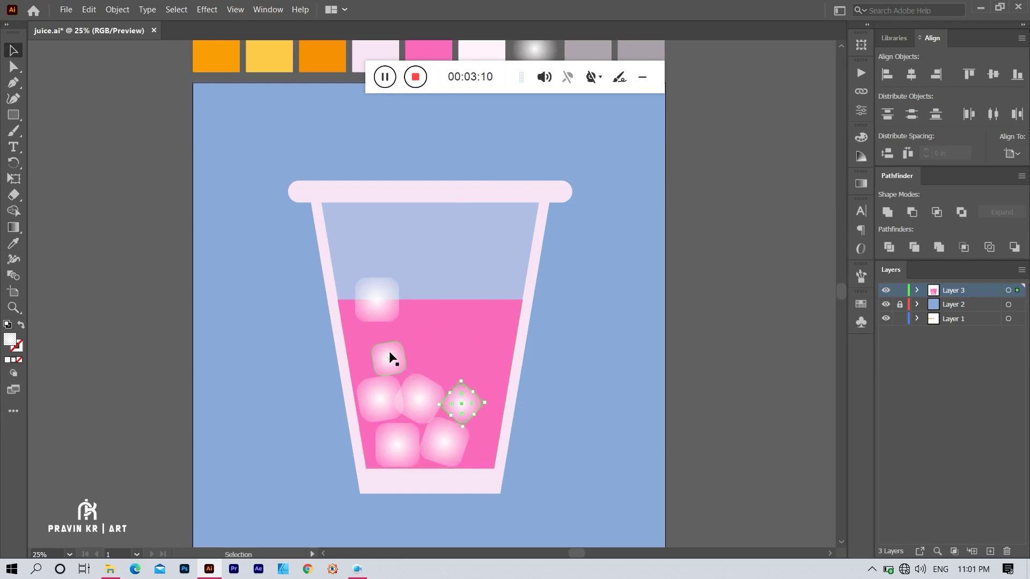
{"action": "mouse_move", "coordinate": [390, 355]}
{"action": "left_mouse_down"}
{"action": "mouse_move", "coordinate": [483, 280]}
{"action": "mouse_move", "coordinate": [445, 304]}
{"action": "left_mouse_up"}
{"action": "left_click", "coordinate": [585, 316]}
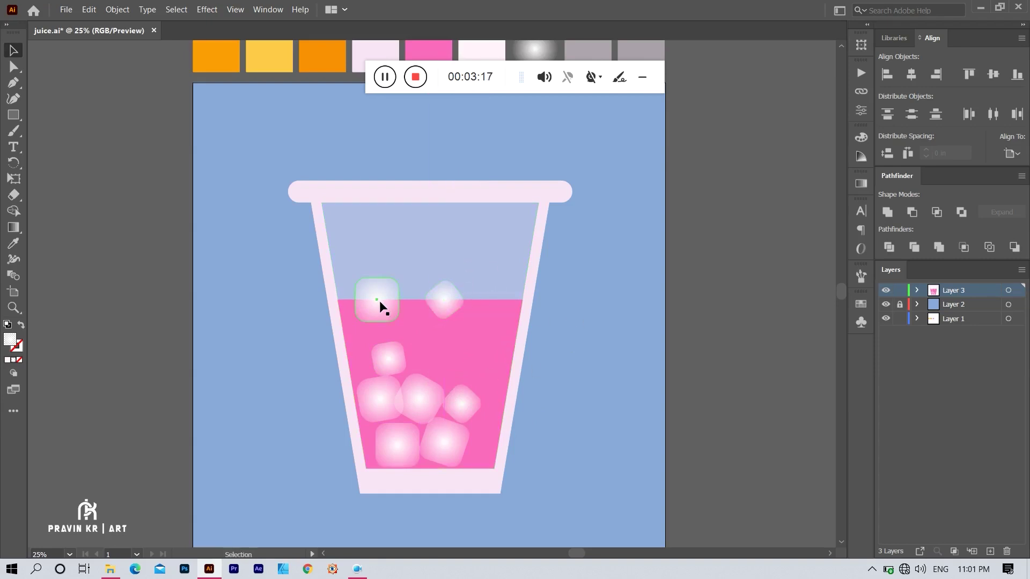
{"action": "mouse_move", "coordinate": [379, 307]}
{"action": "left_mouse_down"}
{"action": "mouse_move", "coordinate": [463, 347]}
{"action": "mouse_move", "coordinate": [490, 329]}
{"action": "mouse_move", "coordinate": [470, 353]}
{"action": "left_mouse_up"}
{"action": "left_click", "coordinate": [585, 365]}
{"action": "left_click", "coordinate": [644, 365]}
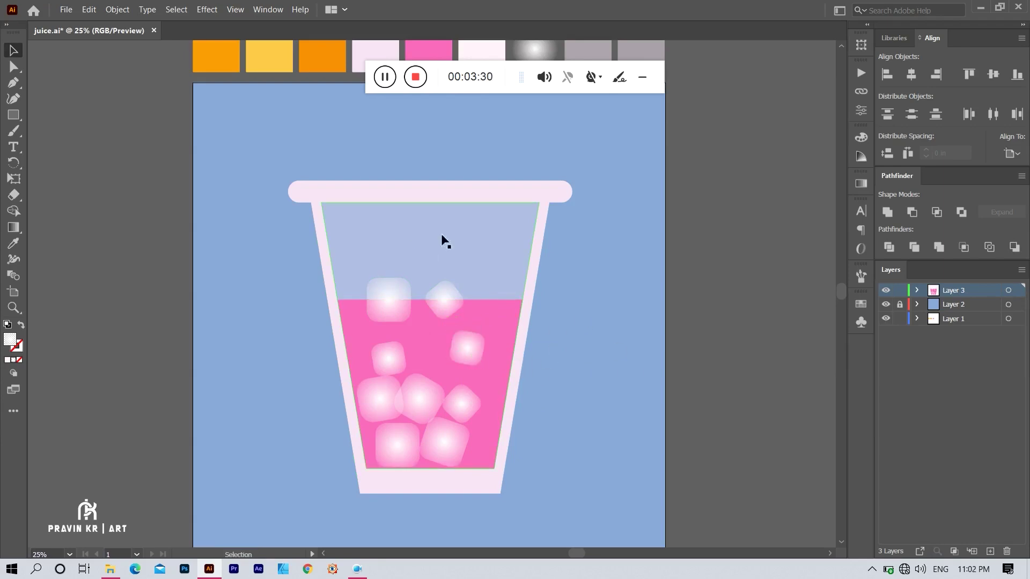
- Draw a tall thin straw bar beside the cup
{"action": "key", "text": "m"}
{"action": "scroll", "coordinate": [255, 281], "scroll_direction": "down", "scroll_amount": 1}
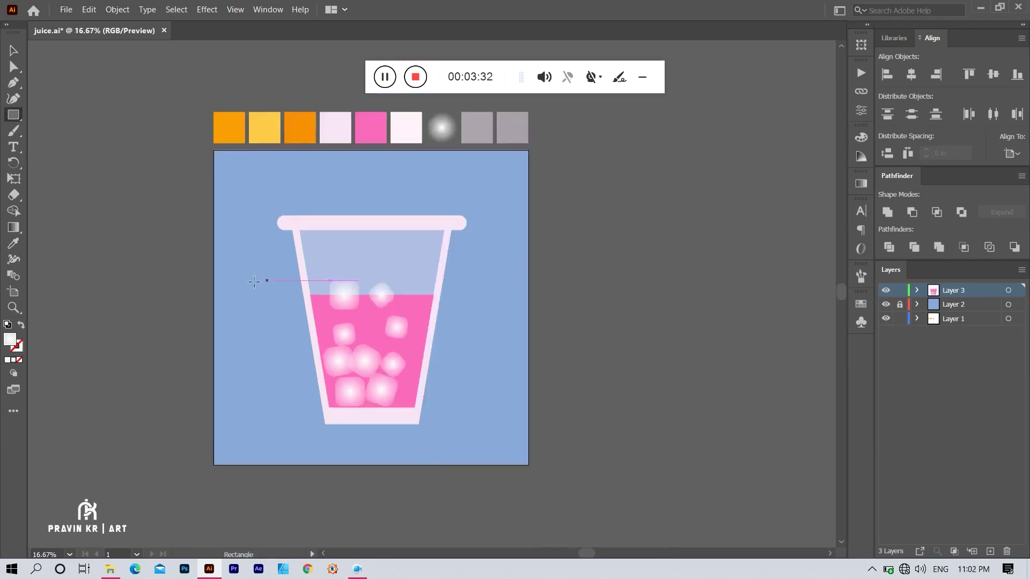
{"action": "scroll", "coordinate": [507, 298], "scroll_direction": "up", "scroll_amount": 1}
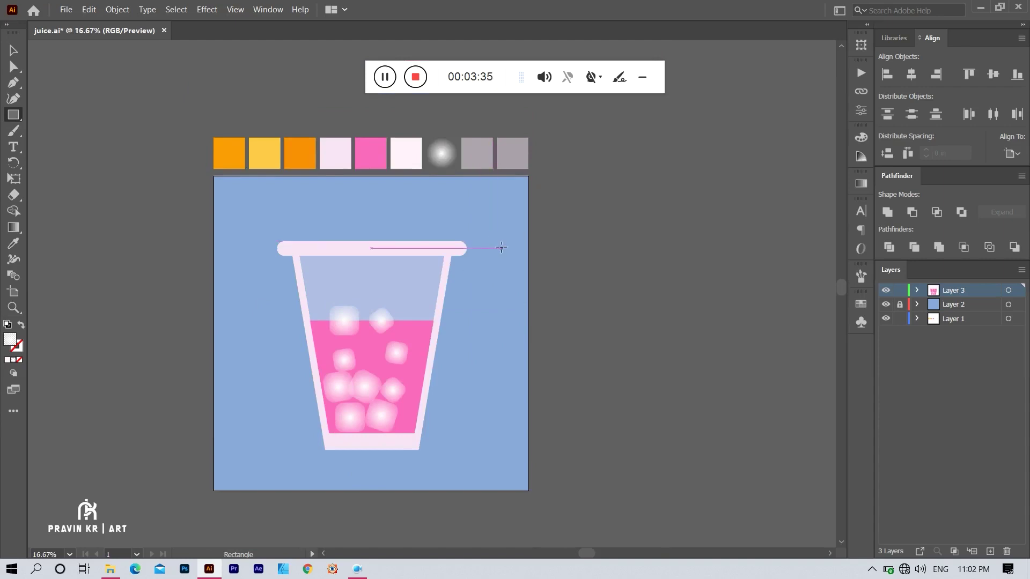
{"action": "left_click_drag", "start_coordinate": [501, 248], "coordinate": [513, 461]}
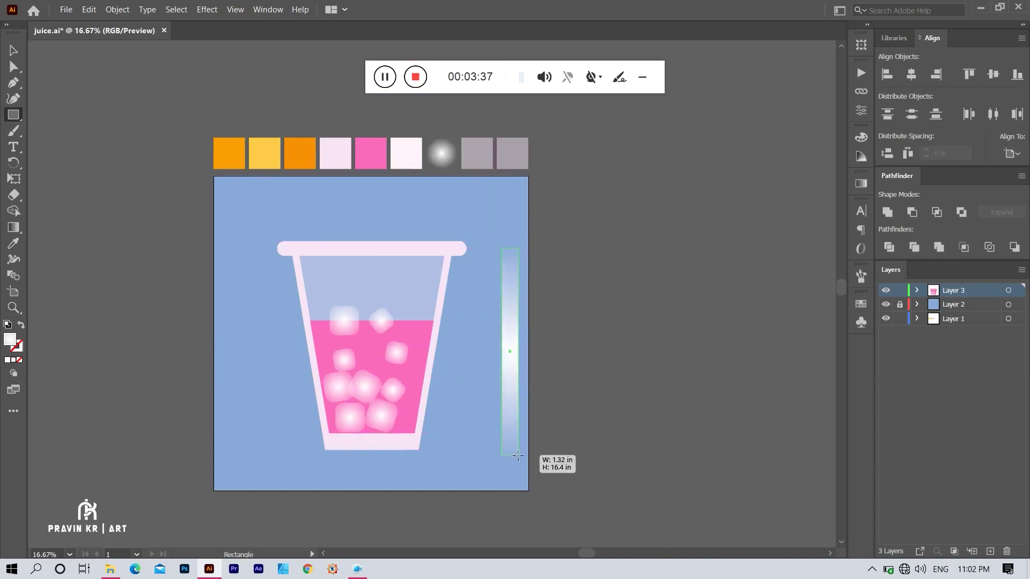
{"action": "key", "text": "v"}
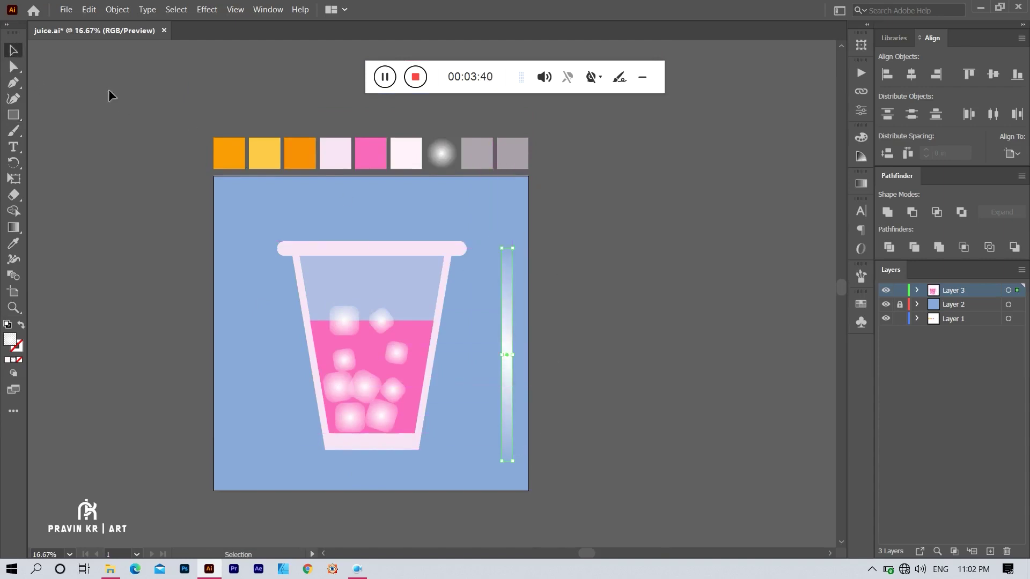
{"action": "left_click", "coordinate": [513, 296]}
- Duplicate the straw bar to its right, shorten the copy, and select both bars
{"action": "left_click_drag", "start_coordinate": [514, 297], "coordinate": [534, 298]}
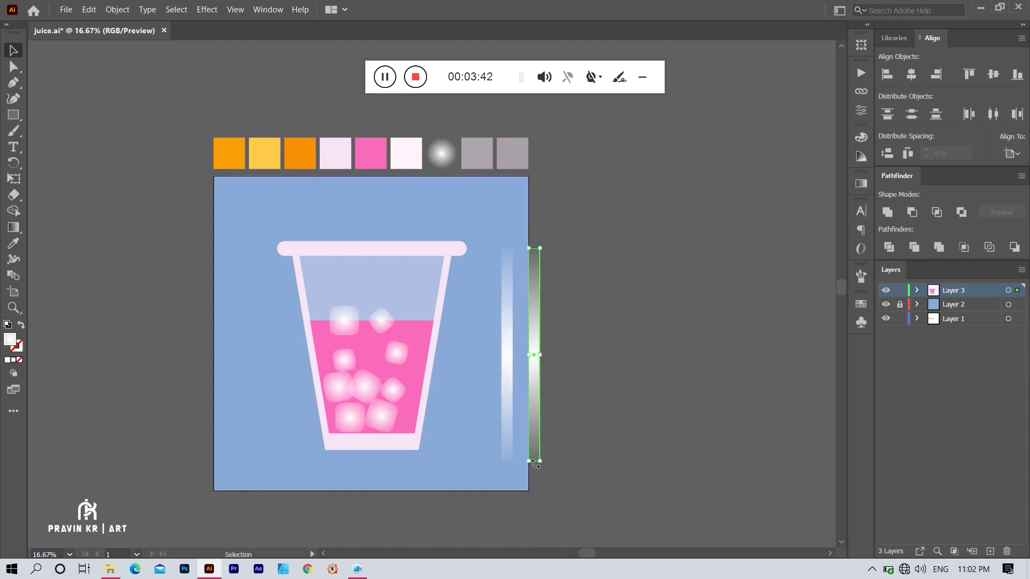
{"action": "left_click_drag", "start_coordinate": [541, 248], "coordinate": [543, 365]}
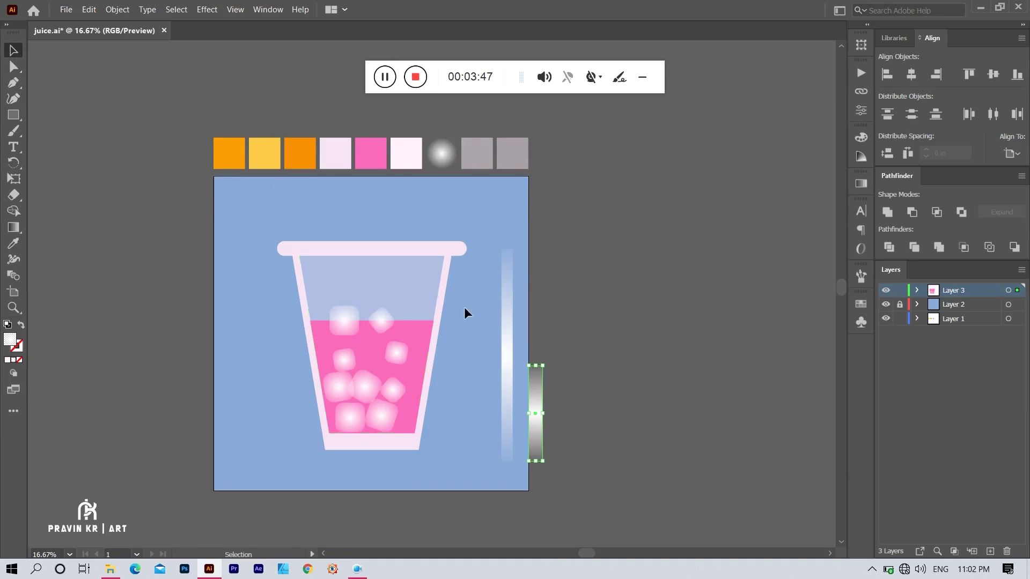
{"action": "key", "text": "ctrl+z"}
{"action": "scroll", "coordinate": [534, 252], "scroll_direction": "up", "scroll_amount": 3, "text": "alt"}
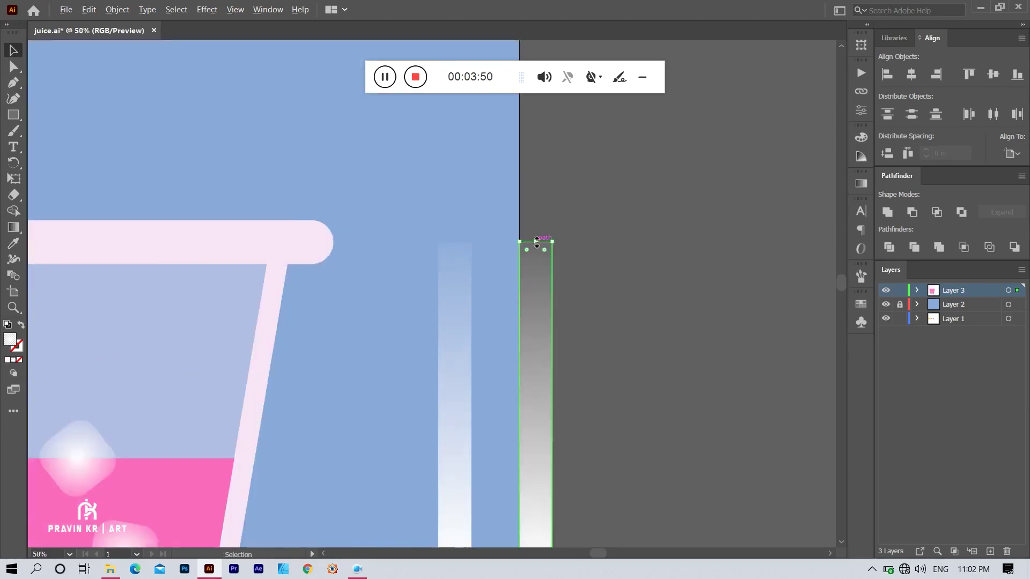
{"action": "left_click_drag", "start_coordinate": [536, 242], "coordinate": [536, 403]}
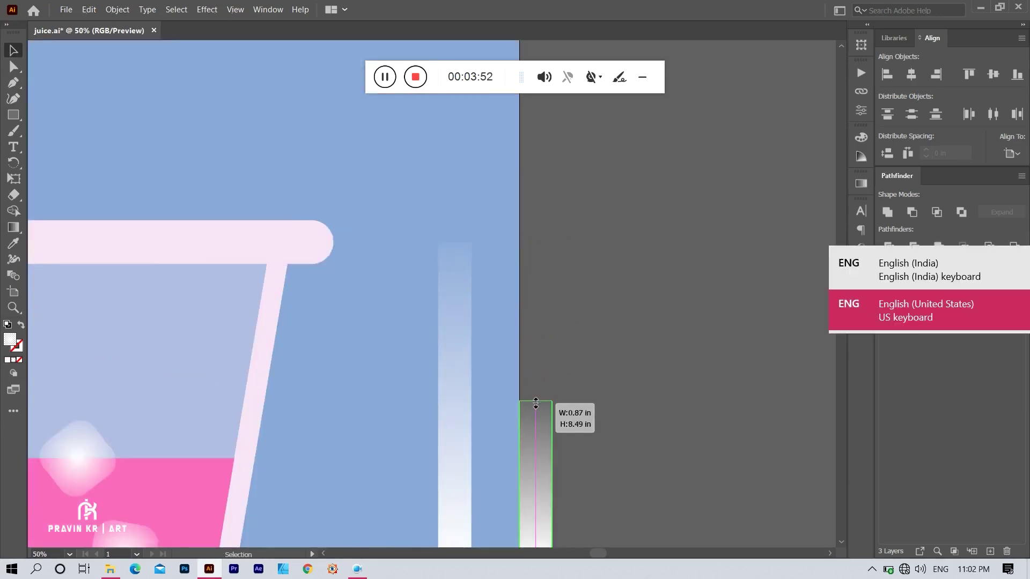
{"action": "mouse_move", "coordinate": [536, 403]}
{"action": "left_mouse_down"}
{"action": "mouse_move", "coordinate": [572, 416]}
{"action": "mouse_move", "coordinate": [578, 439]}
{"action": "left_mouse_up"}
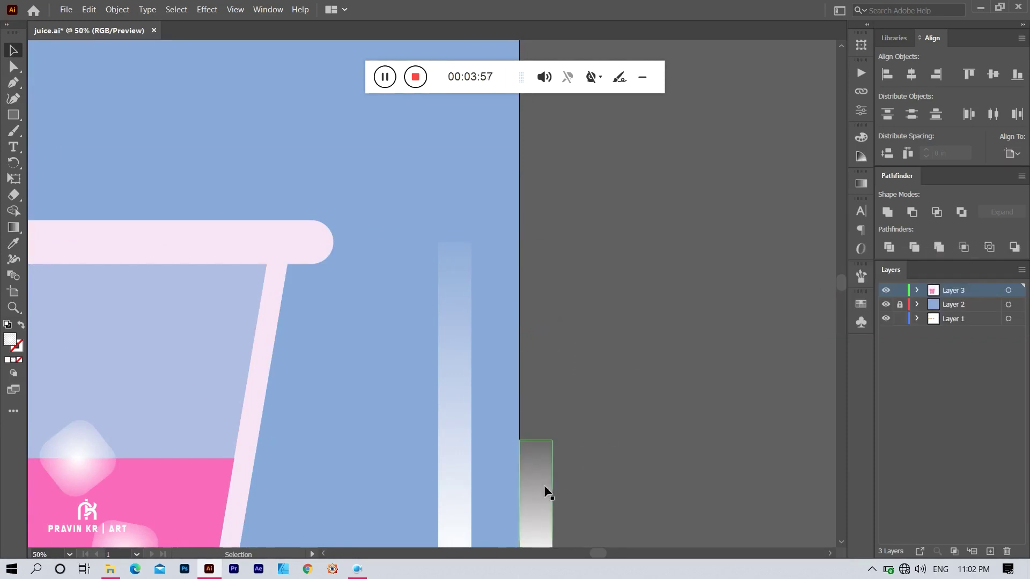
{"action": "left_click_drag", "start_coordinate": [544, 485], "coordinate": [517, 198]}
{"action": "left_click", "coordinate": [455, 278], "text": "shift"}
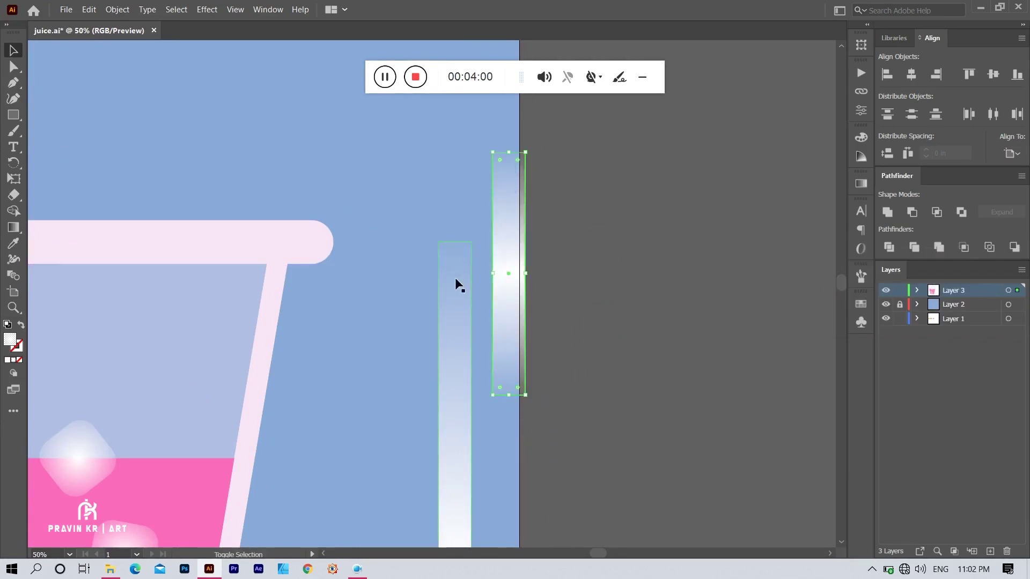
{"action": "left_click", "coordinate": [14, 244]}
- Fill both bars with the cup's light pink and lay the right bar horizontally atop the vertical one
{"action": "left_click", "coordinate": [295, 235]}
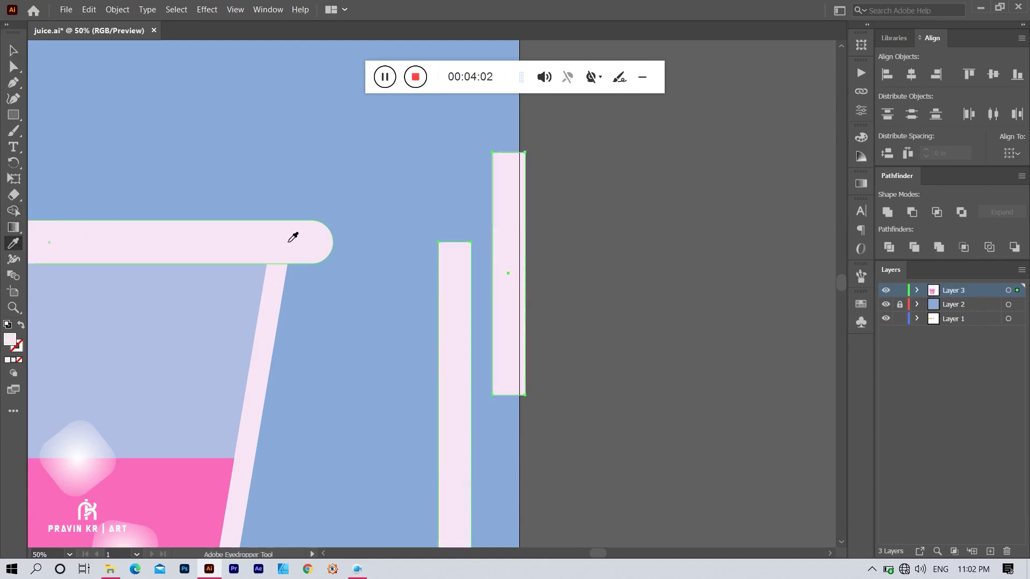
{"action": "left_click", "coordinate": [13, 51]}
{"action": "left_click", "coordinate": [520, 261]}
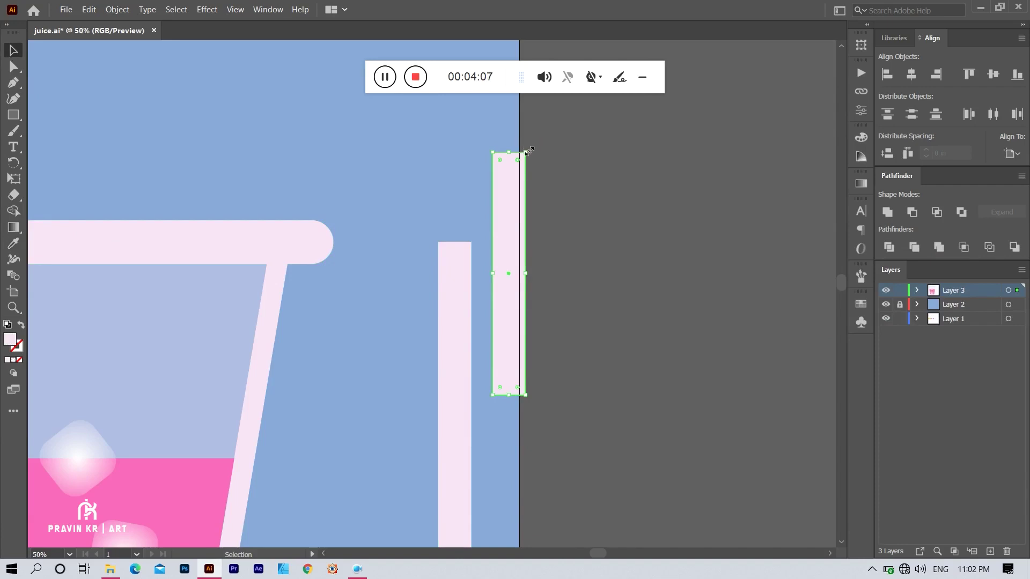
{"action": "left_click_drag", "start_coordinate": [531, 149], "coordinate": [631, 290]}
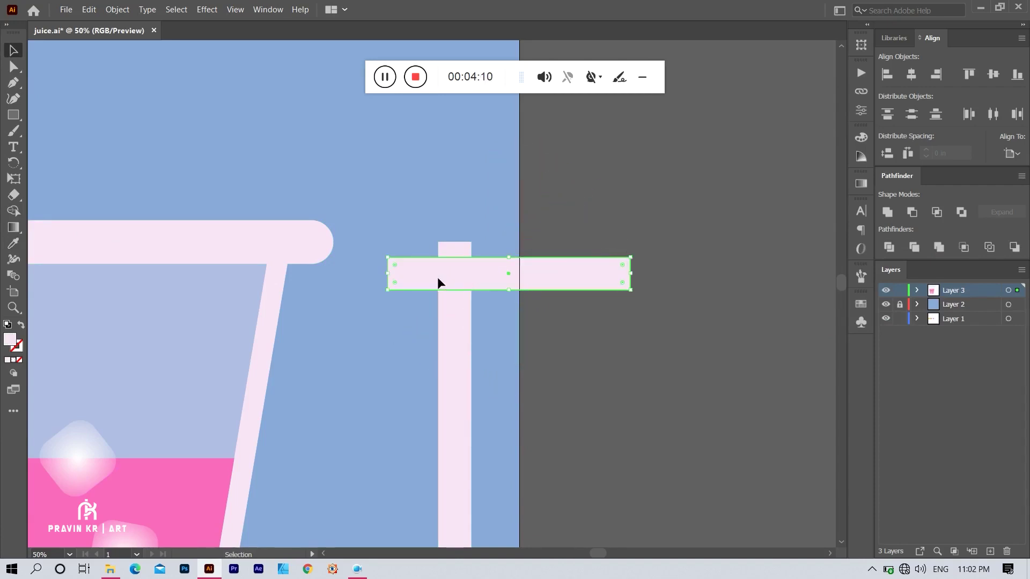
{"action": "mouse_move", "coordinate": [436, 278]}
{"action": "left_mouse_down"}
{"action": "mouse_move", "coordinate": [494, 266]}
{"action": "mouse_move", "coordinate": [450, 250]}
{"action": "left_mouse_up"}
- Resize the horizontal and vertical bars so their outer corners meet in an L
{"action": "scroll", "coordinate": [478, 263], "scroll_direction": "up", "scroll_amount": 2}
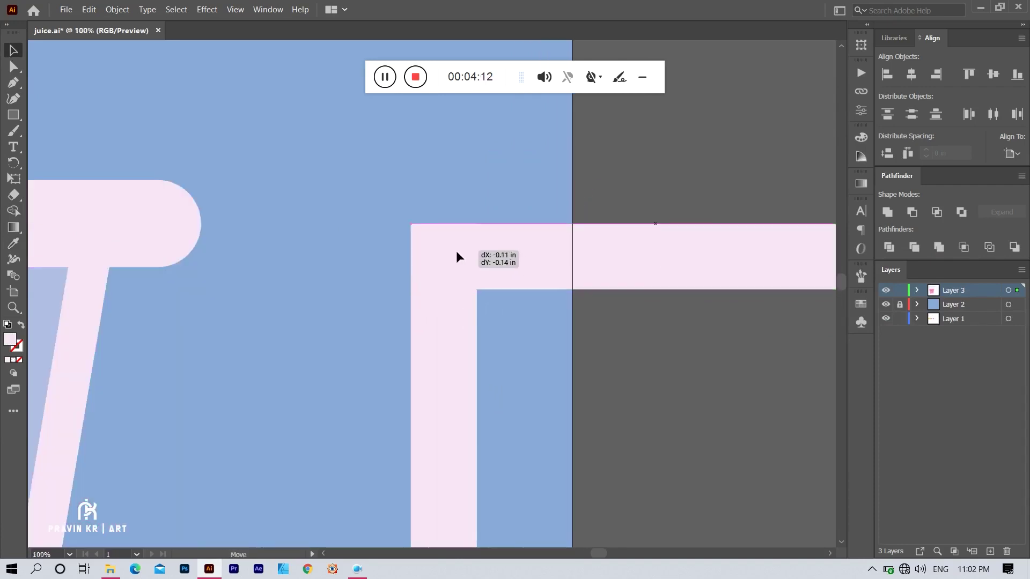
{"action": "scroll", "coordinate": [451, 255], "scroll_direction": "down", "scroll_amount": 2}
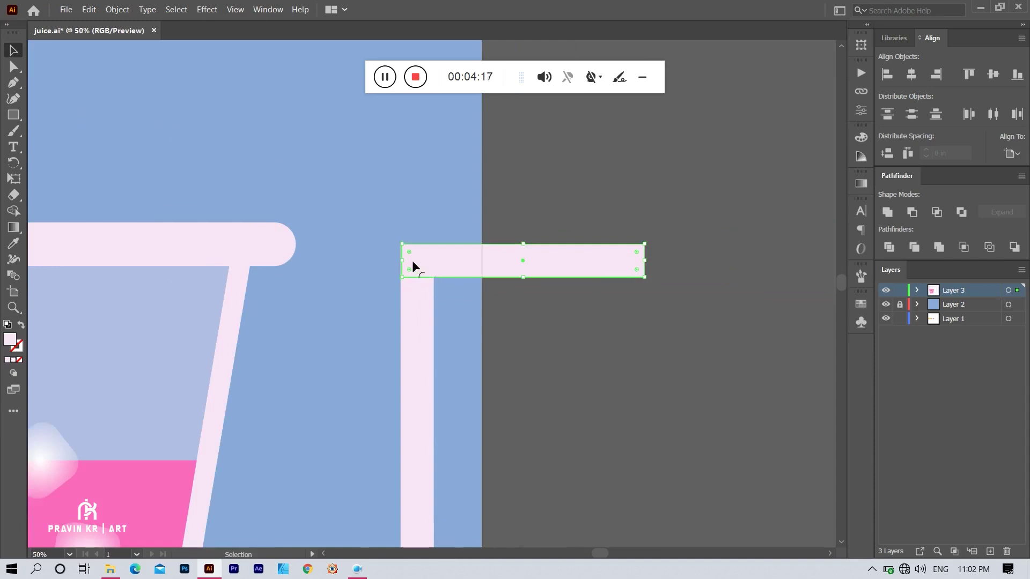
{"action": "scroll", "coordinate": [412, 259], "scroll_direction": "up", "scroll_amount": 2}
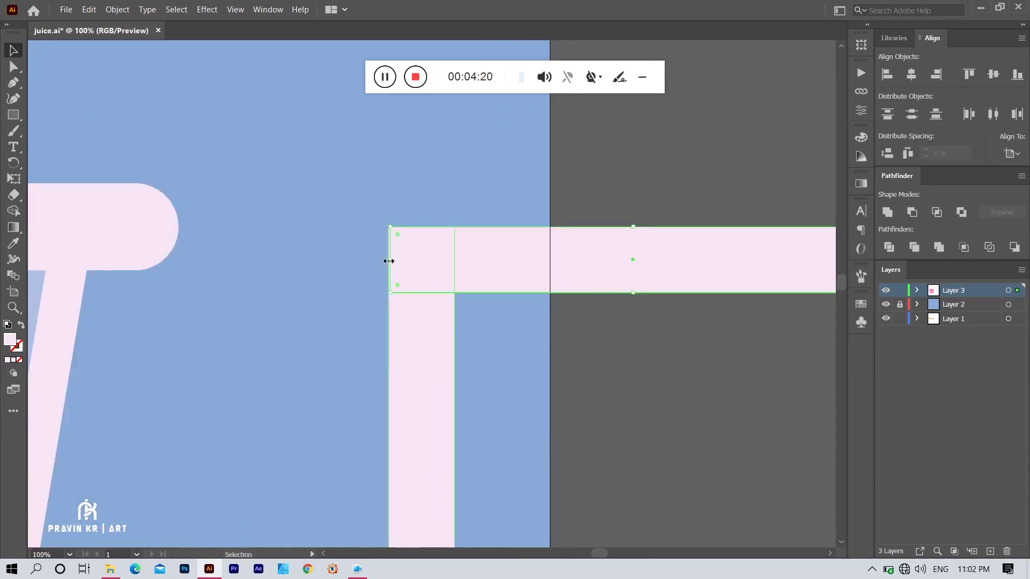
{"action": "left_click_drag", "start_coordinate": [390, 260], "coordinate": [388, 260]}
{"action": "left_click", "coordinate": [411, 325]}
{"action": "left_click_drag", "start_coordinate": [421, 228], "coordinate": [422, 227]}
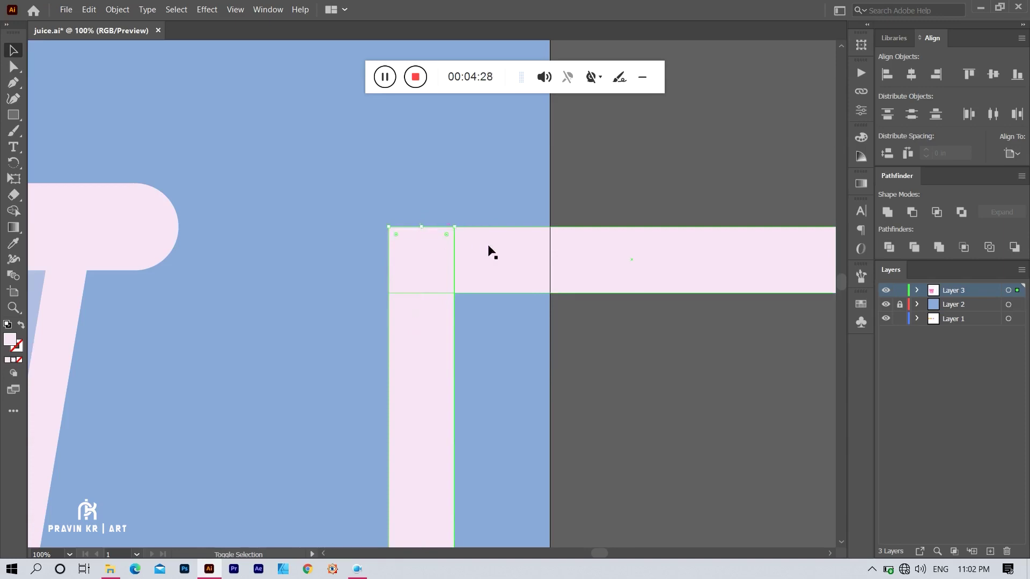
- Merge the two overlapping bars into one L-shaped straw with Shape Builder
{"action": "left_click", "coordinate": [13, 211]}
{"action": "left_click_drag", "start_coordinate": [419, 322], "coordinate": [498, 263]}
{"action": "scroll", "coordinate": [504, 314], "scroll_direction": "down", "scroll_amount": 2}
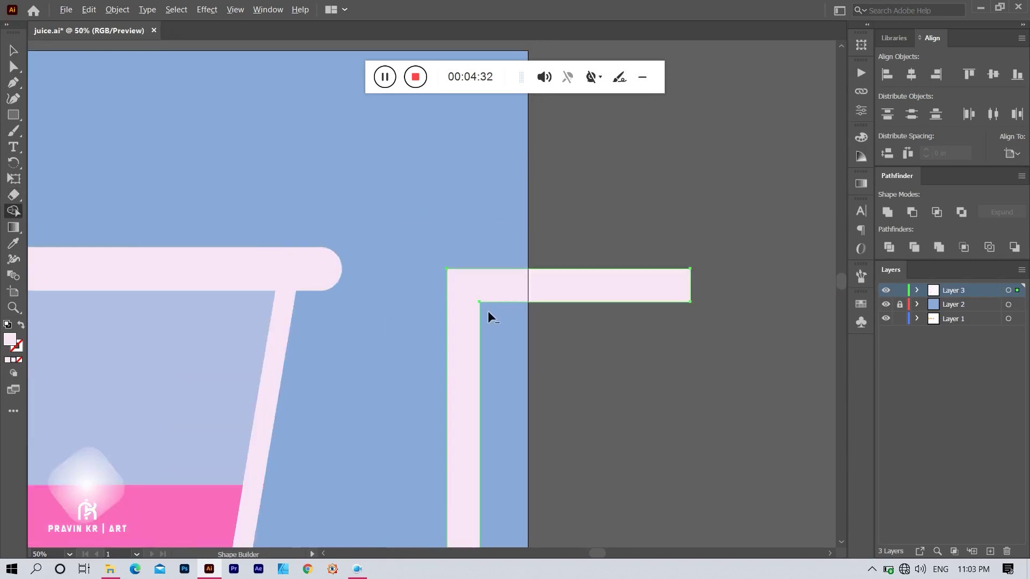
{"action": "scroll", "coordinate": [488, 310], "scroll_direction": "down", "scroll_amount": 2}
- Angle the straw's top arm upward to the right by dragging its end anchors
{"action": "left_click", "coordinate": [10, 69]}
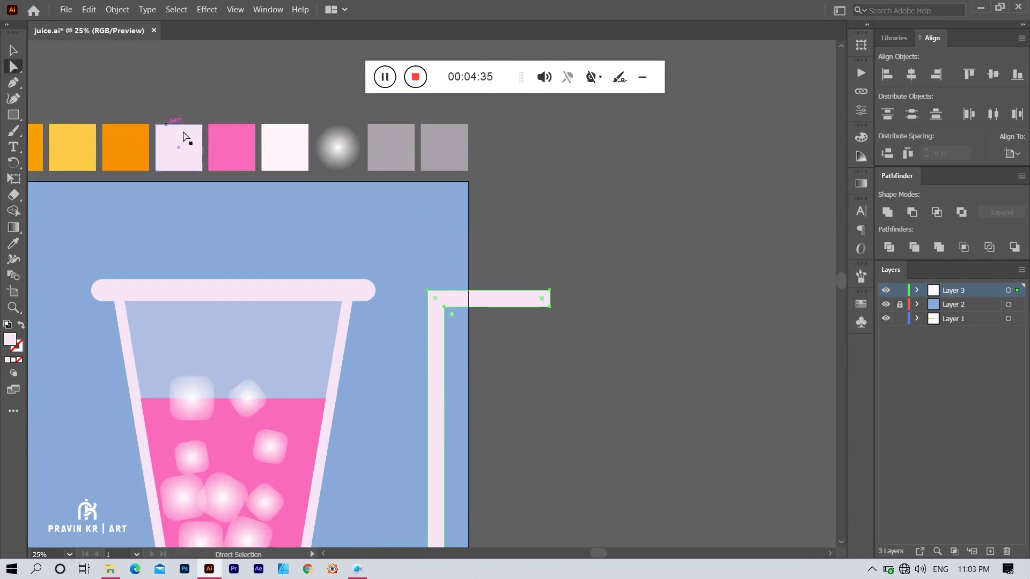
{"action": "scroll", "coordinate": [430, 246], "scroll_direction": "down", "scroll_amount": 1}
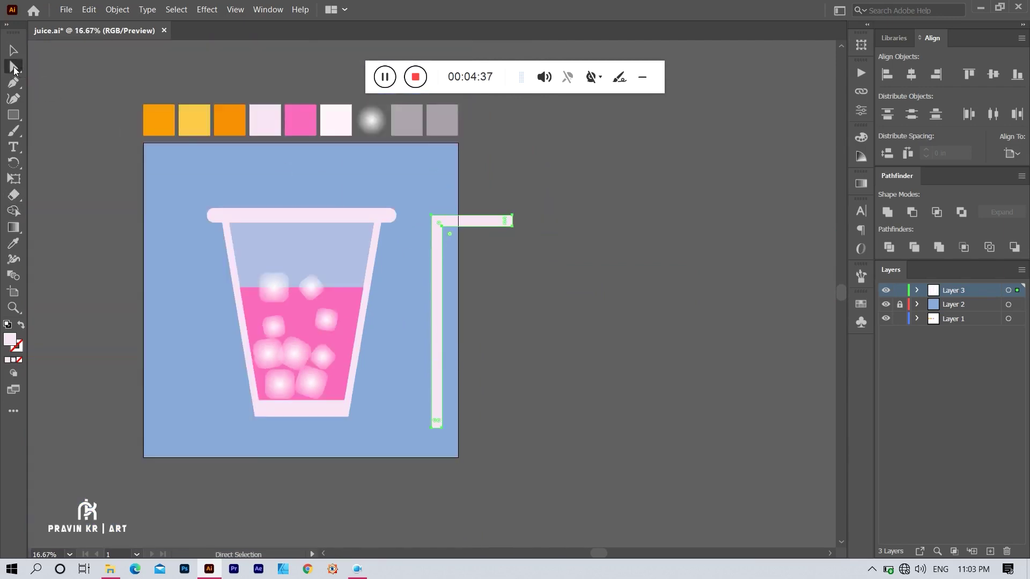
{"action": "mouse_move", "coordinate": [537, 199]}
{"action": "left_mouse_down"}
{"action": "mouse_move", "coordinate": [513, 236]}
{"action": "mouse_move", "coordinate": [513, 188]}
{"action": "left_mouse_up"}
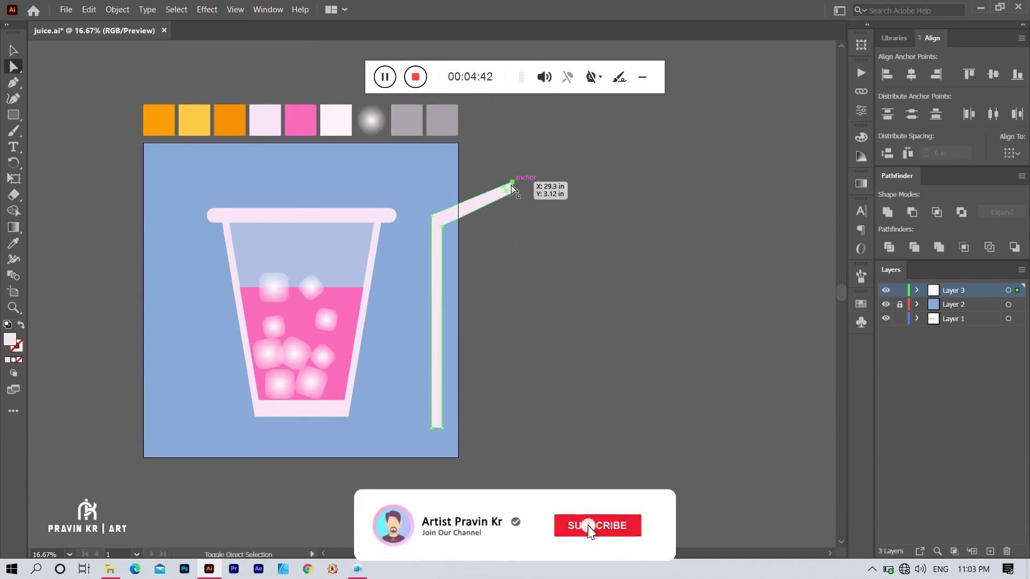
{"action": "left_click_drag", "start_coordinate": [511, 184], "coordinate": [496, 200]}
{"action": "scroll", "coordinate": [496, 201], "scroll_direction": "up", "scroll_amount": 1}
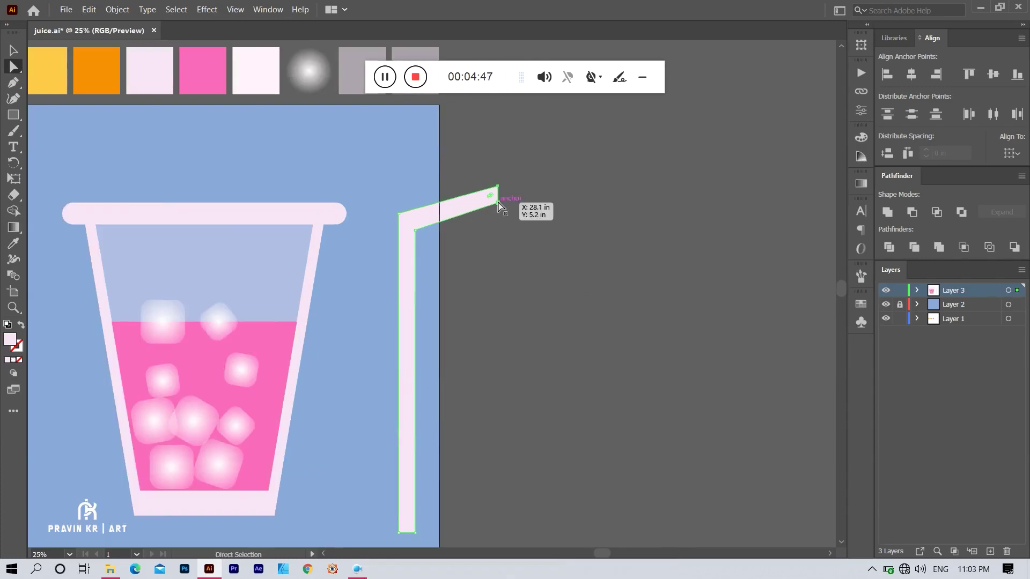
{"action": "left_click", "coordinate": [490, 249]}
{"action": "scroll", "coordinate": [490, 248], "scroll_direction": "down", "scroll_amount": 1}
- Move the straw onto the cup and shift its bottom anchors left to slant it
{"action": "left_click", "coordinate": [14, 51]}
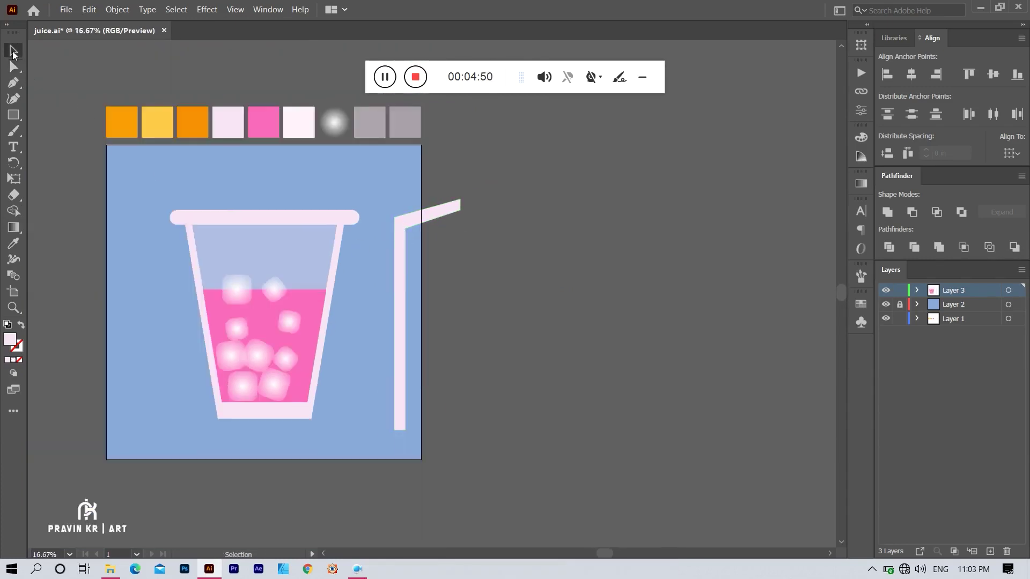
{"action": "mouse_move", "coordinate": [404, 319]}
{"action": "left_mouse_down"}
{"action": "mouse_move", "coordinate": [306, 290]}
{"action": "mouse_move", "coordinate": [324, 292]}
{"action": "left_mouse_up"}
{"action": "left_click", "coordinate": [14, 67]}
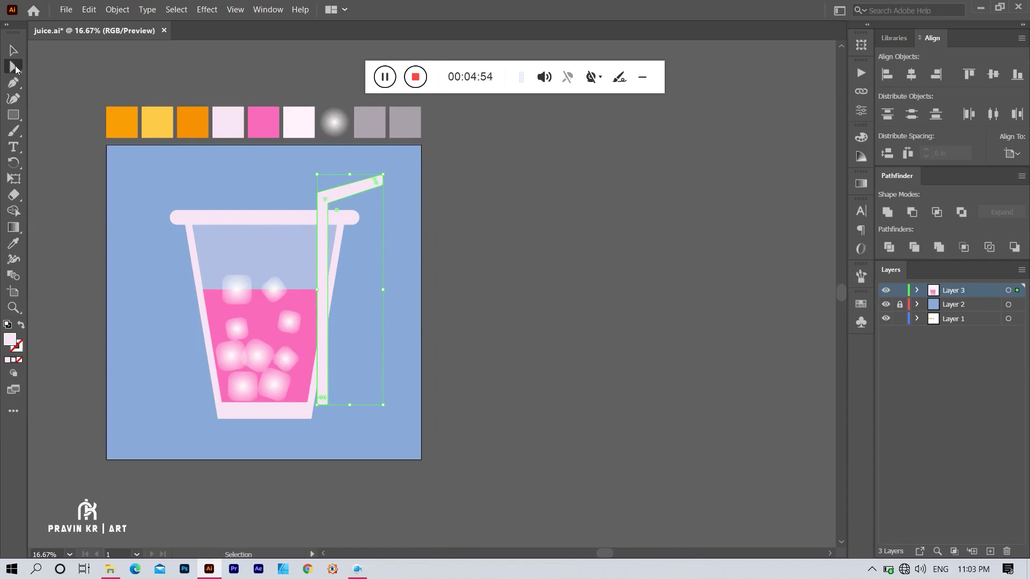
{"action": "scroll", "coordinate": [316, 413], "scroll_direction": "up", "scroll_amount": 1}
{"action": "left_click", "coordinate": [322, 406]}
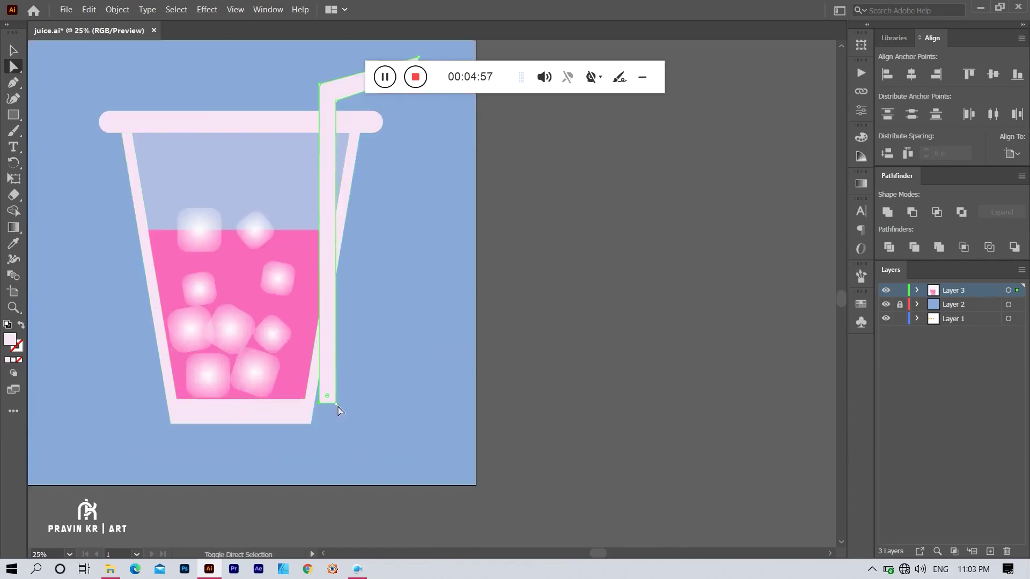
{"action": "left_click_drag", "start_coordinate": [339, 410], "coordinate": [336, 408]}
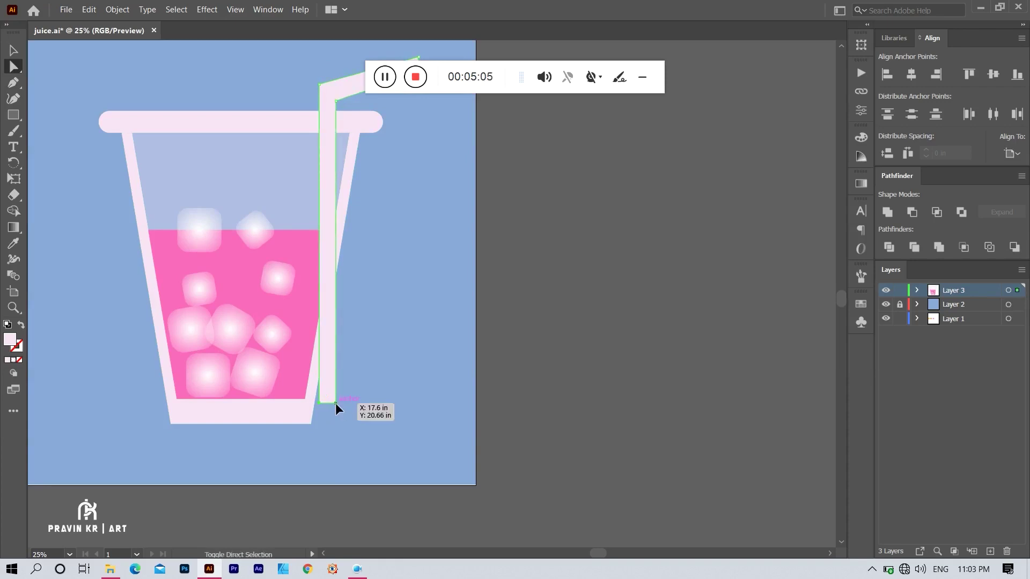
{"action": "left_click_drag", "start_coordinate": [336, 403], "coordinate": [288, 398]}
{"action": "key", "text": "ctrl+minus"}
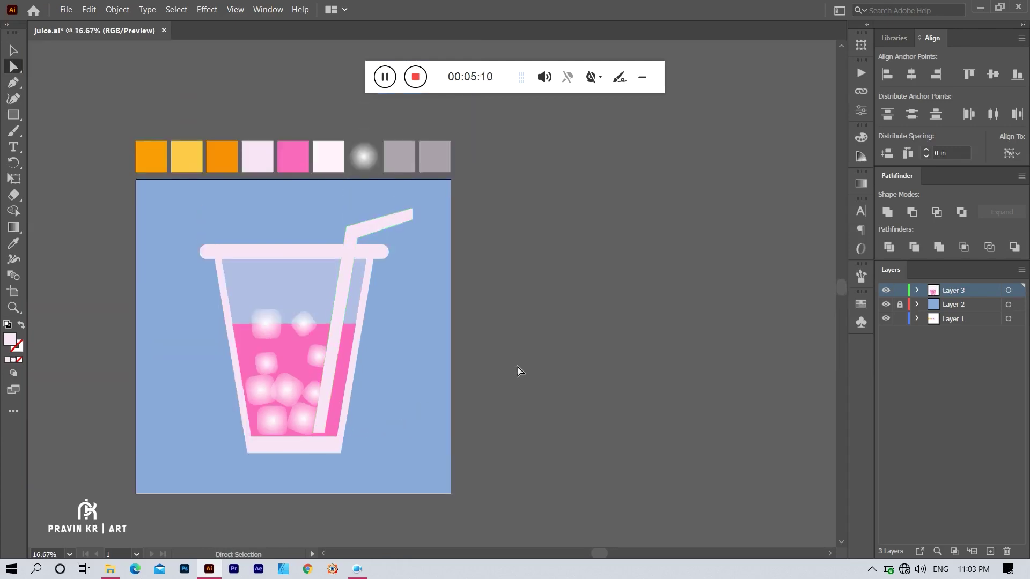
- Nudge the straw slightly up and to the right
{"action": "left_click", "coordinate": [12, 51]}
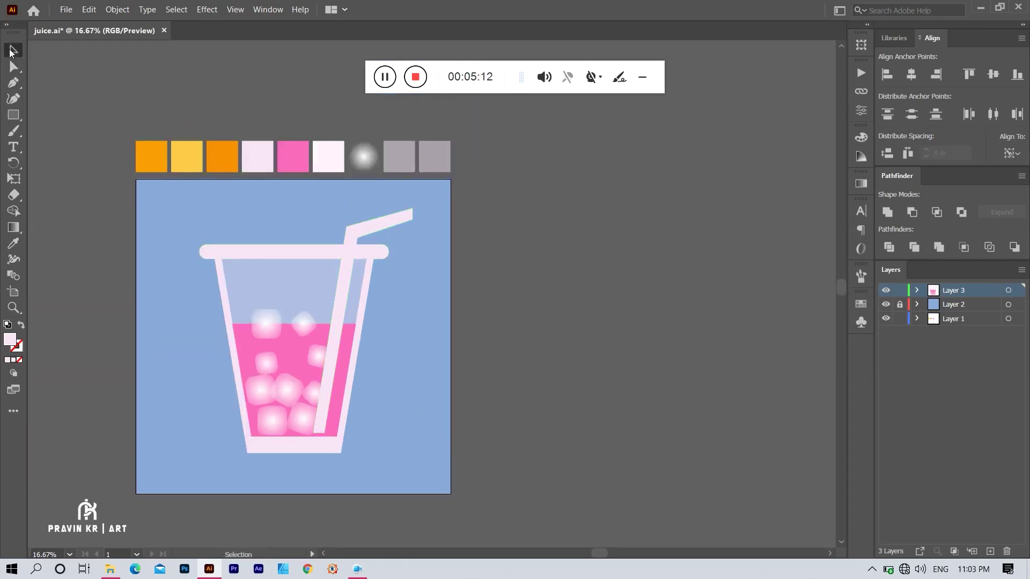
{"action": "key", "text": "ctrl+plus"}
{"action": "key", "text": "ctrl+plus"}
{"action": "key", "text": "ctrl+plus"}
{"action": "left_click_drag", "start_coordinate": [360, 222], "coordinate": [368, 204]}
- Round the straw's inner and outer bend corners with the live corner widgets
{"action": "left_click", "coordinate": [14, 66]}
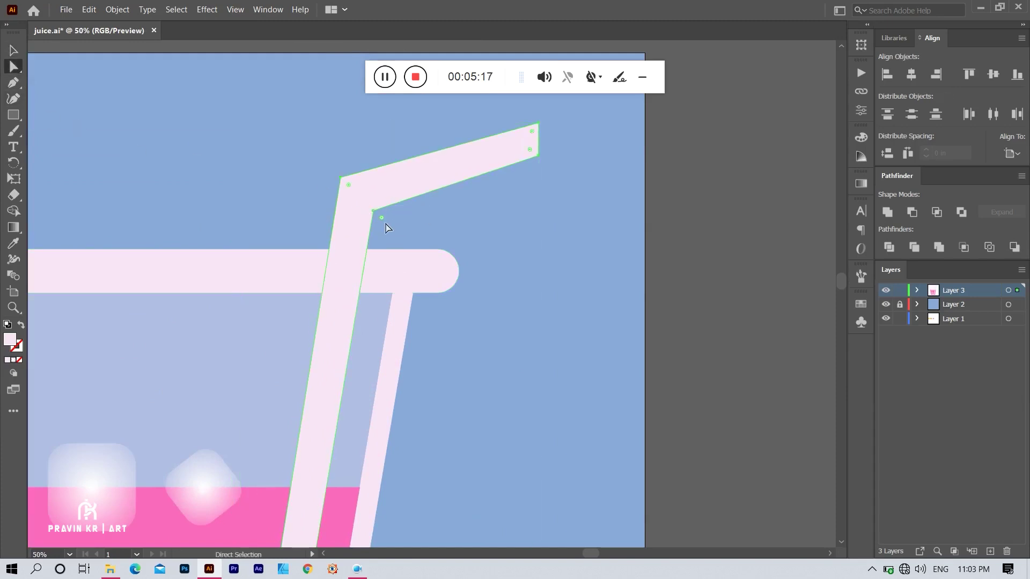
{"action": "left_click", "coordinate": [339, 178]}
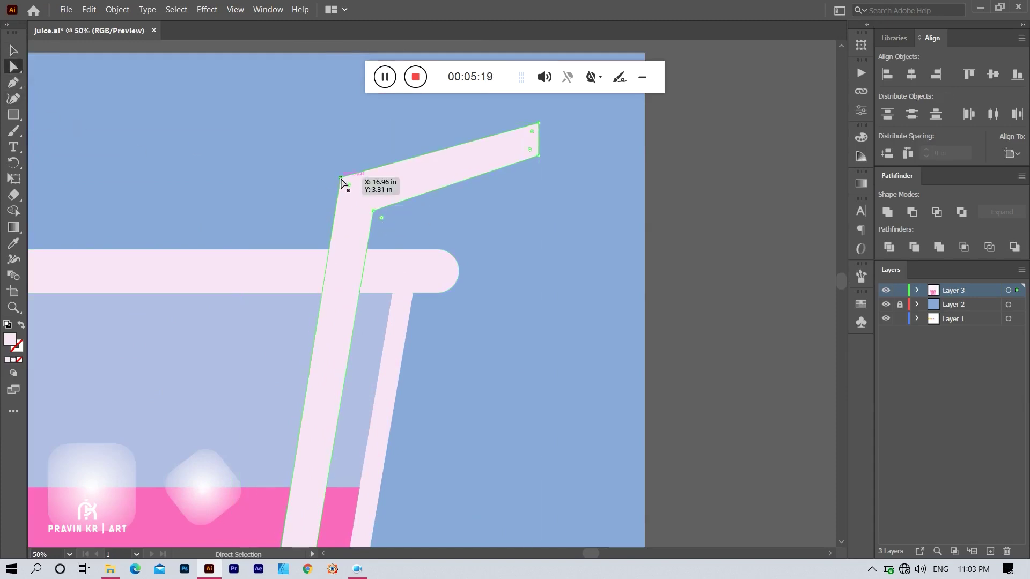
{"action": "left_click", "coordinate": [374, 212], "text": "shift"}
{"action": "left_click_drag", "start_coordinate": [382, 218], "coordinate": [370, 214]}
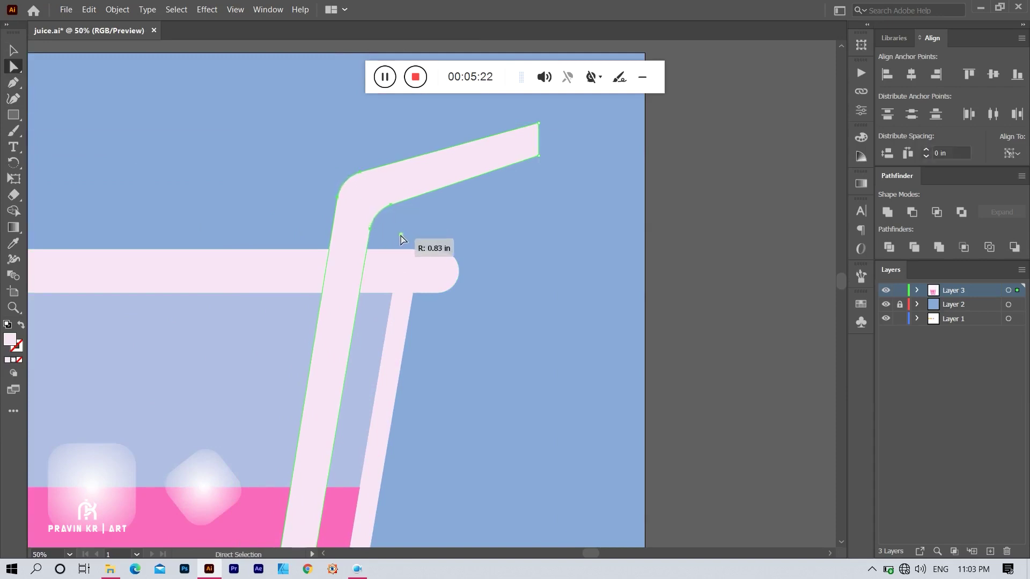
{"action": "left_click", "coordinate": [425, 227]}
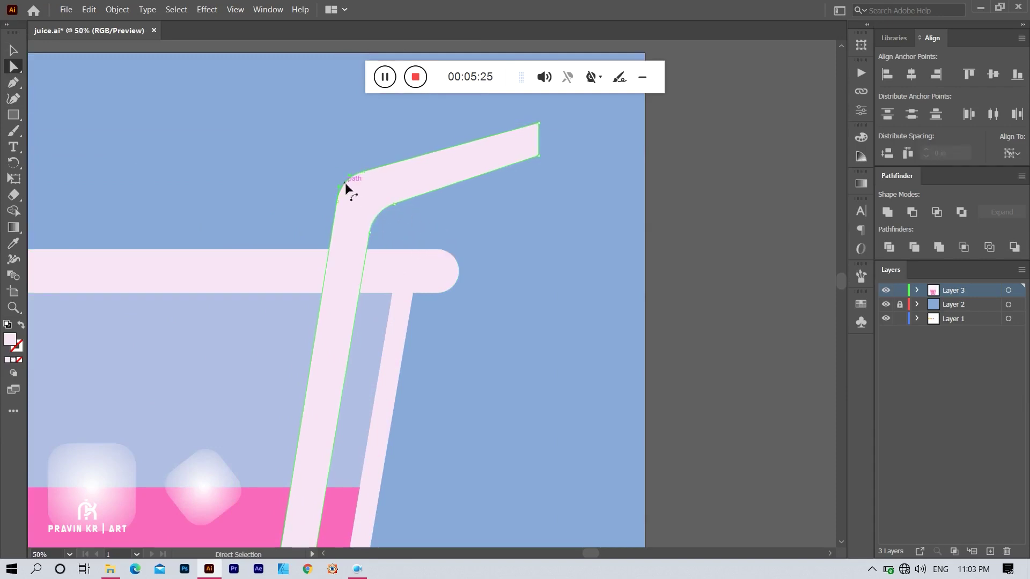
{"action": "left_click_drag", "start_coordinate": [374, 212], "coordinate": [435, 232]}
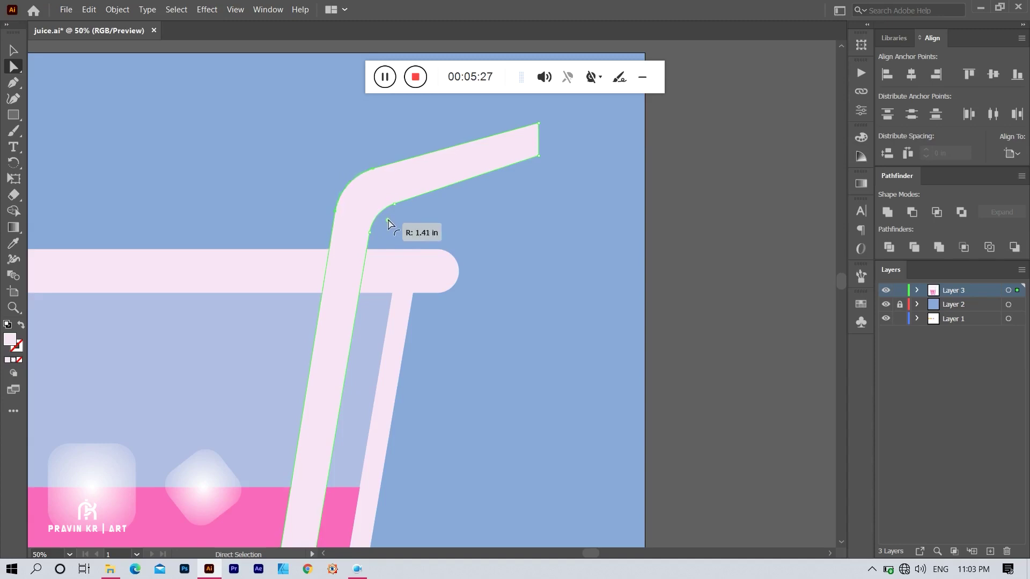
{"action": "left_click", "coordinate": [434, 231]}
- Adjust the position of the straw's top arm
{"action": "scroll", "coordinate": [484, 299], "scroll_direction": "down", "scroll_amount": 3}
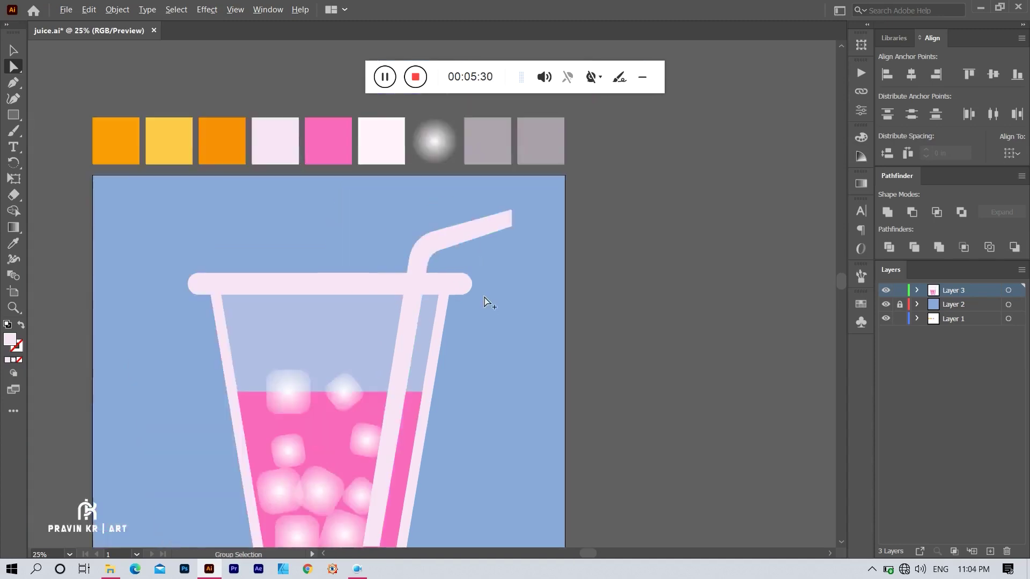
{"action": "scroll", "coordinate": [515, 250], "scroll_direction": "up", "scroll_amount": 1}
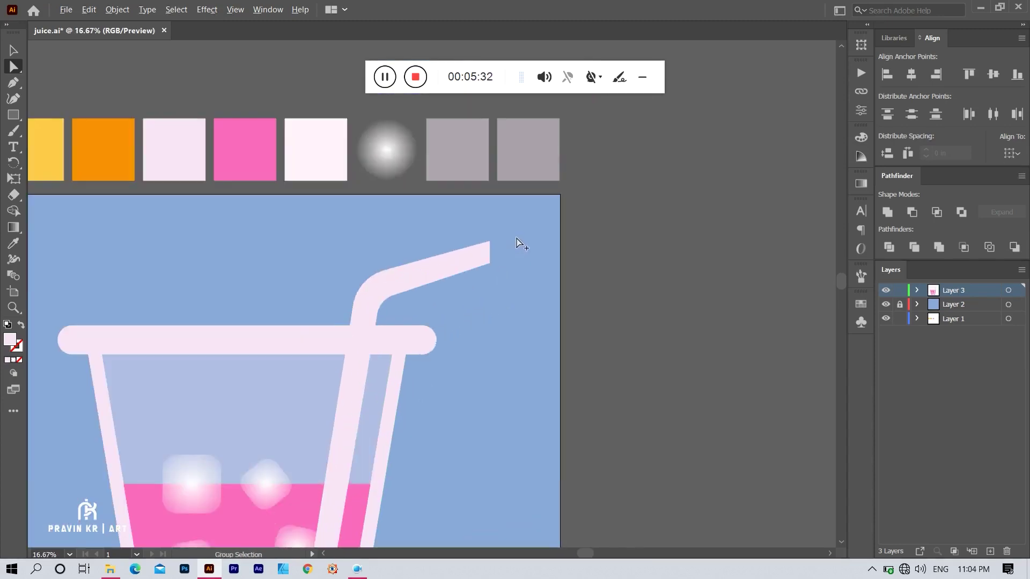
{"action": "left_click_drag", "start_coordinate": [487, 265], "coordinate": [478, 268]}
{"action": "scroll", "coordinate": [545, 298], "scroll_direction": "down", "scroll_amount": 1}
{"action": "scroll", "coordinate": [546, 304], "scroll_direction": "down", "scroll_amount": 1}
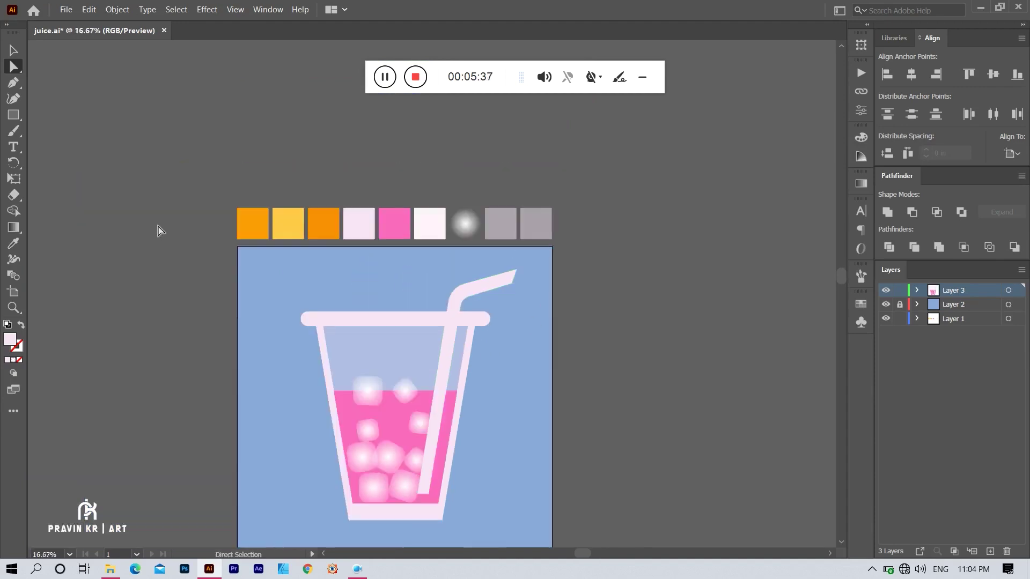
- Select the straw and eyedrop an orange colour onto it
{"action": "left_click", "coordinate": [16, 54]}
{"action": "left_click", "coordinate": [463, 303]}
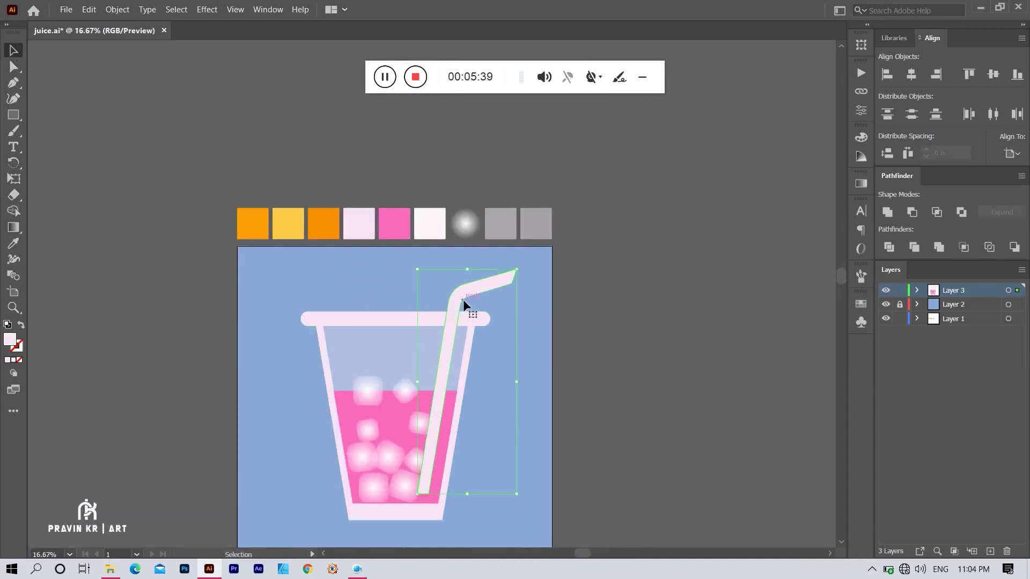
{"action": "left_click", "coordinate": [13, 244]}
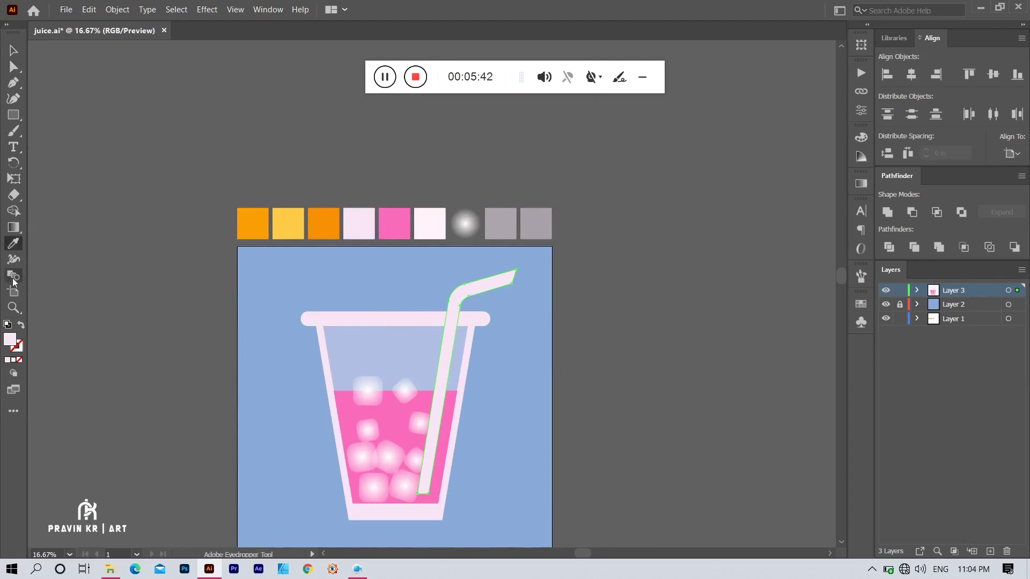
{"action": "left_click", "coordinate": [315, 228]}
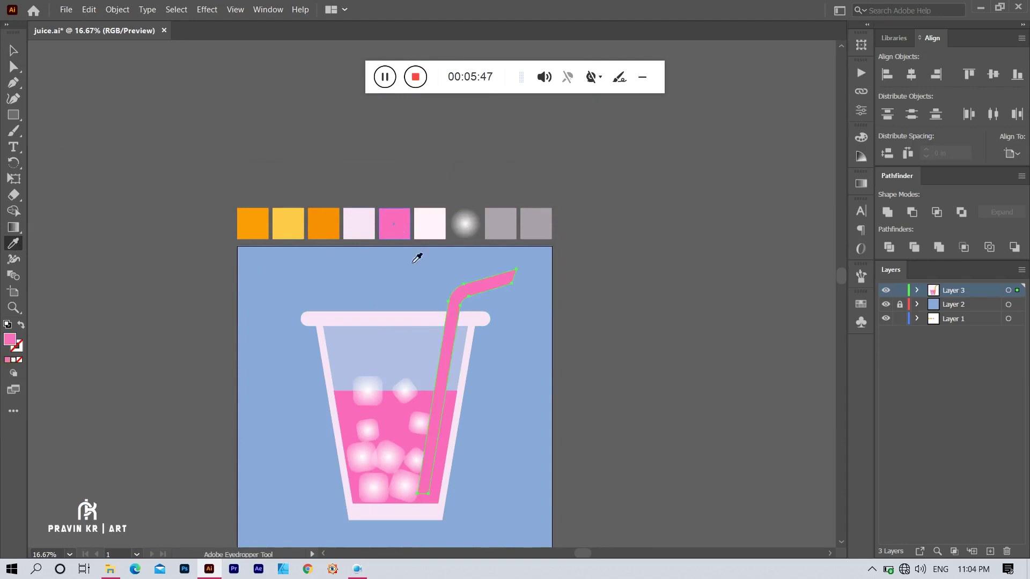
- Fill the straw with blue #3A76EF using the Color Picker
{"action": "double_click", "coordinate": [10, 340]}
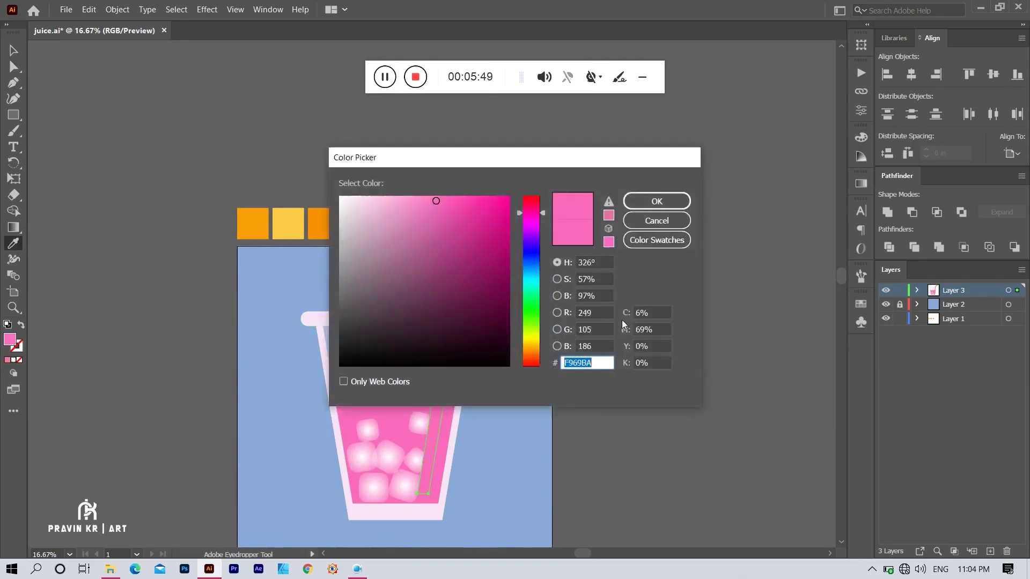
{"action": "left_click", "coordinate": [531, 263]}
{"action": "left_click_drag", "start_coordinate": [531, 264], "coordinate": [531, 266]}
{"action": "left_click", "coordinate": [469, 206]}
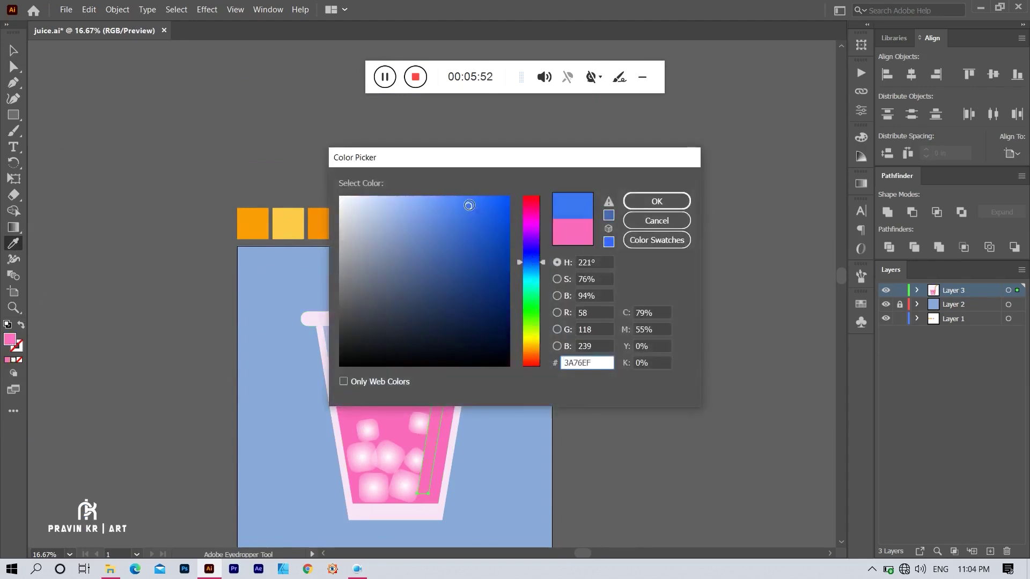
{"action": "left_click", "coordinate": [657, 201]}
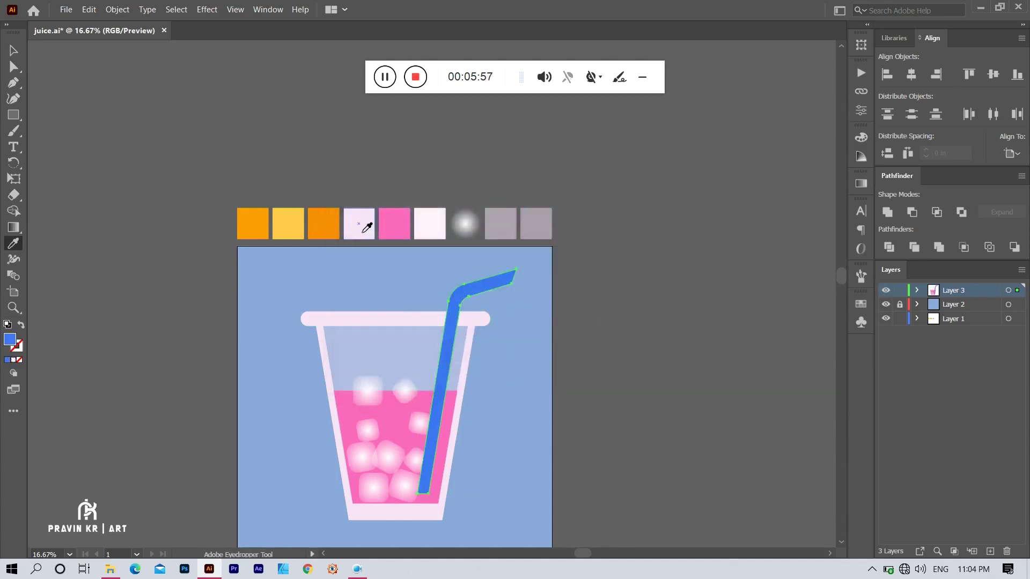
- Recolour the straw light pink and split it where it overlaps the juice
{"action": "left_click", "coordinate": [360, 230]}
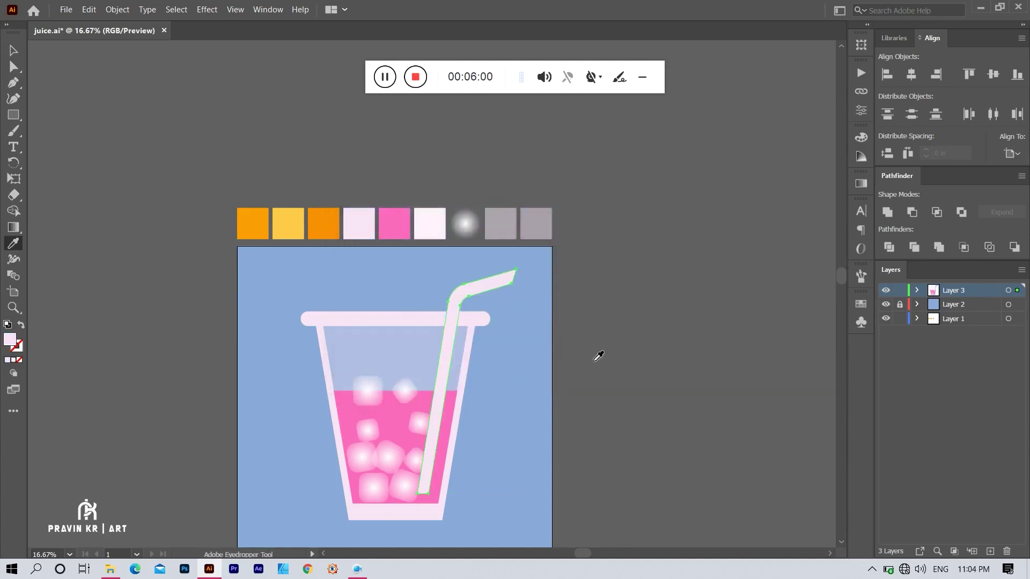
{"action": "key", "text": "v"}
{"action": "scroll", "coordinate": [505, 365], "scroll_direction": "down", "scroll_amount": 1}
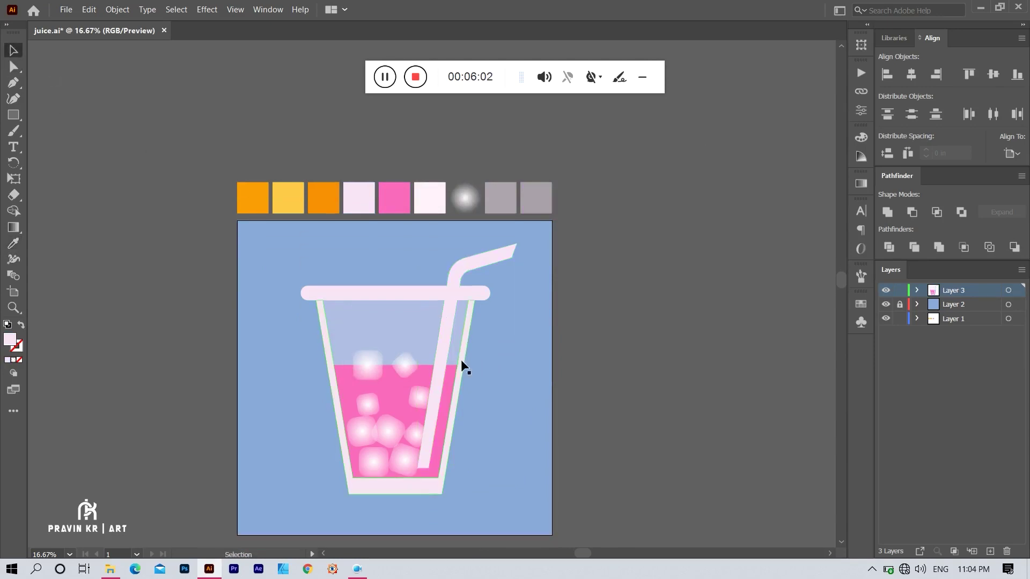
{"action": "left_click", "coordinate": [425, 372], "text": "shift"}
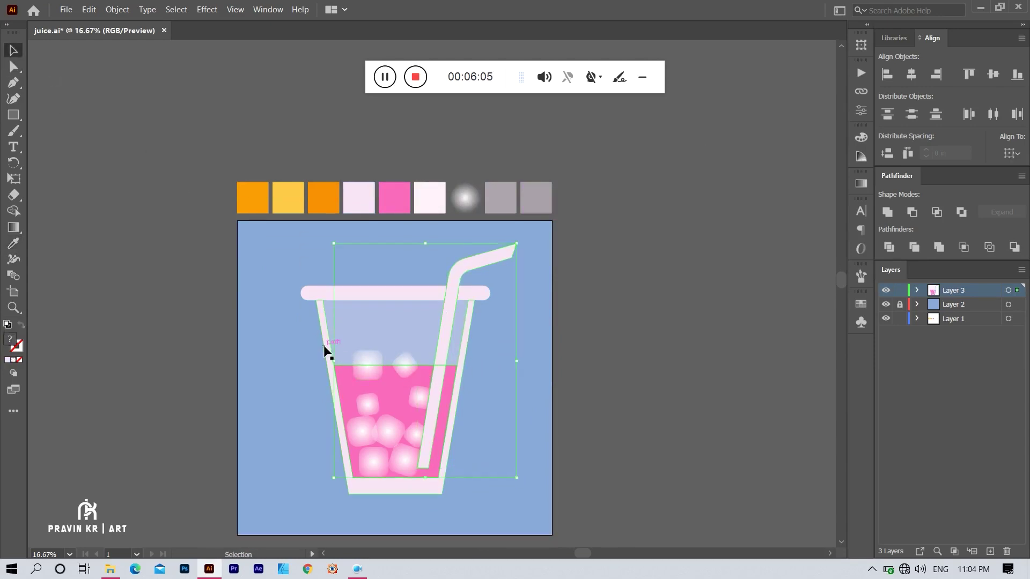
{"action": "left_click", "coordinate": [14, 213]}
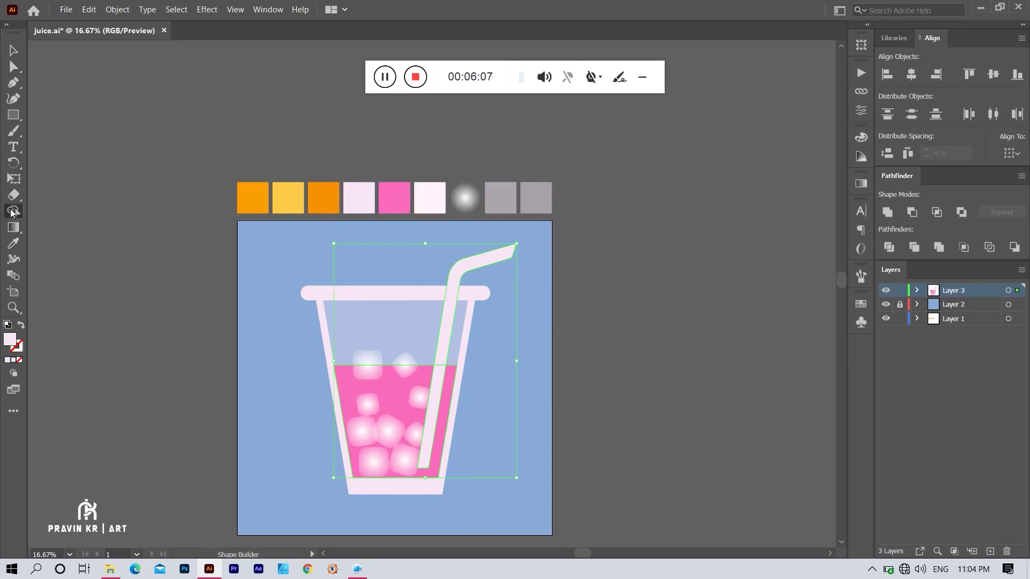
{"action": "left_click", "coordinate": [437, 386]}
- Reselect the juice and straw and remove another overlap region with Shape Builder
{"action": "key", "text": "v"}
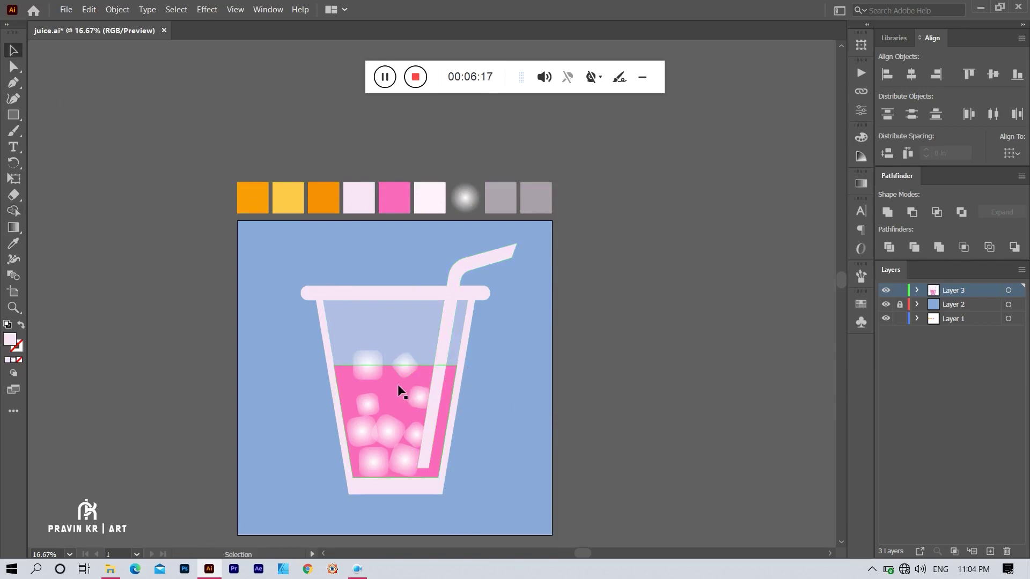
{"action": "left_click", "coordinate": [403, 389]}
{"action": "key", "text": "a"}
{"action": "key", "text": "v"}
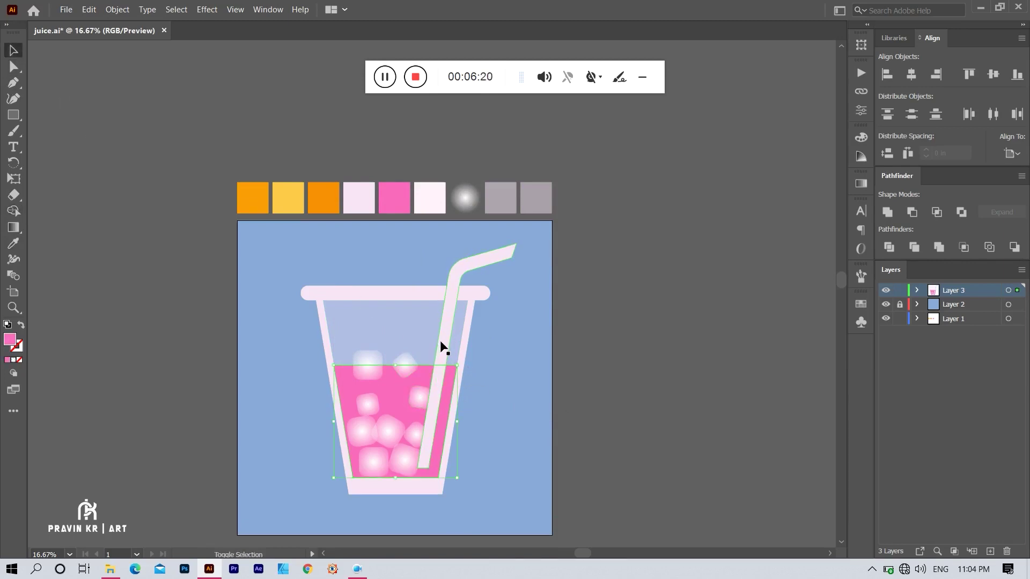
{"action": "left_click", "coordinate": [442, 346], "text": "shift"}
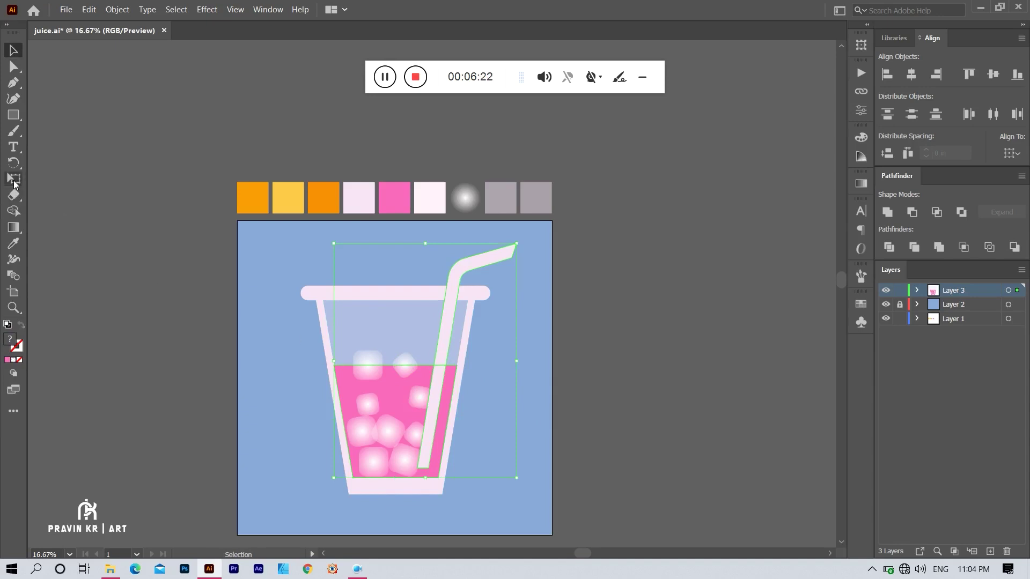
{"action": "left_click", "coordinate": [13, 211]}
{"action": "left_click", "coordinate": [416, 409], "text": "alt"}
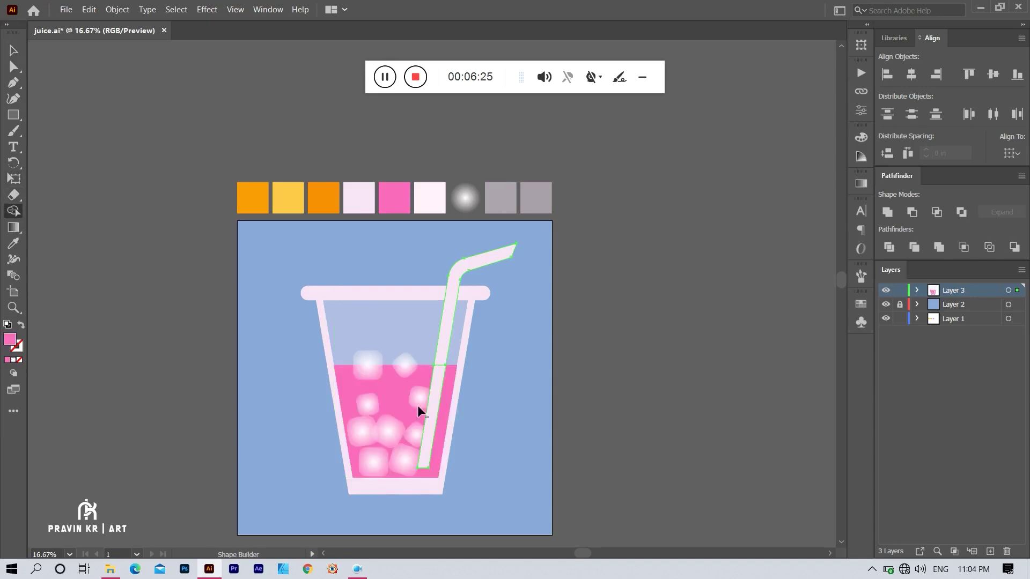
{"action": "left_click", "coordinate": [13, 50]}
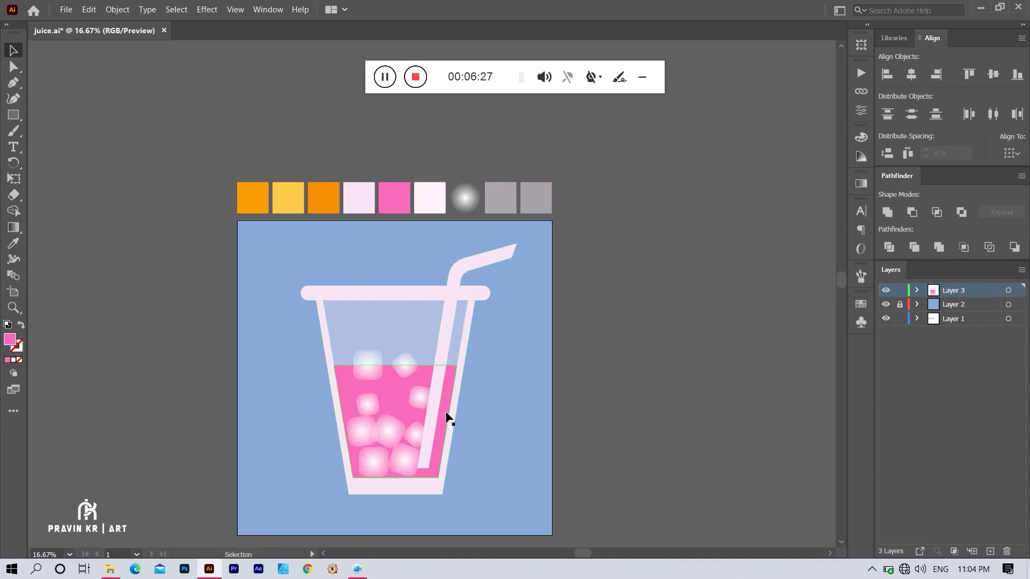
- Test the split by moving the upper straw, then move it back over the cup
{"action": "mouse_move", "coordinate": [432, 411]}
{"action": "left_mouse_down"}
{"action": "mouse_move", "coordinate": [461, 412]}
{"action": "mouse_move", "coordinate": [439, 391]}
{"action": "left_mouse_up"}
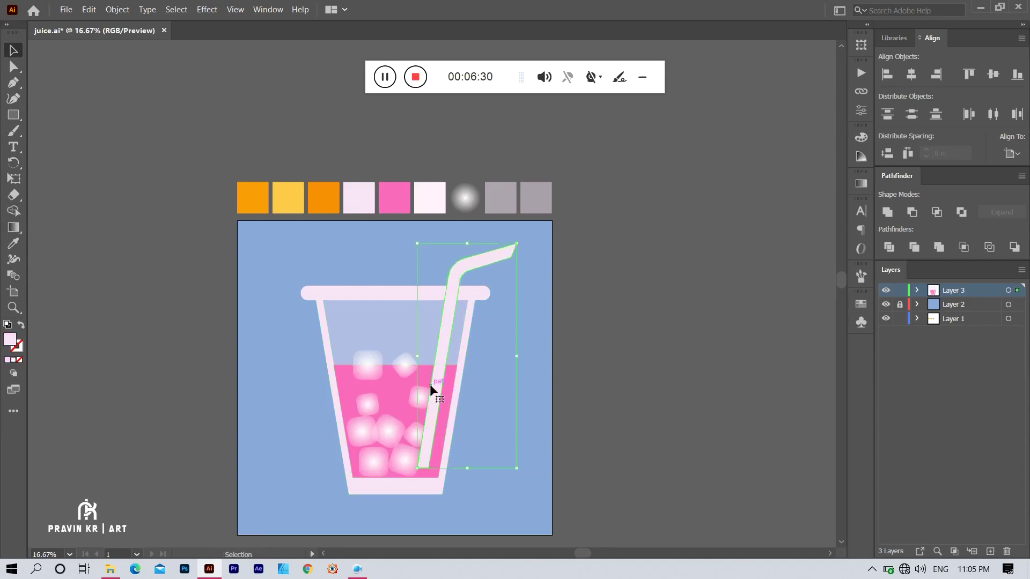
{"action": "key", "text": "ctrl+z"}
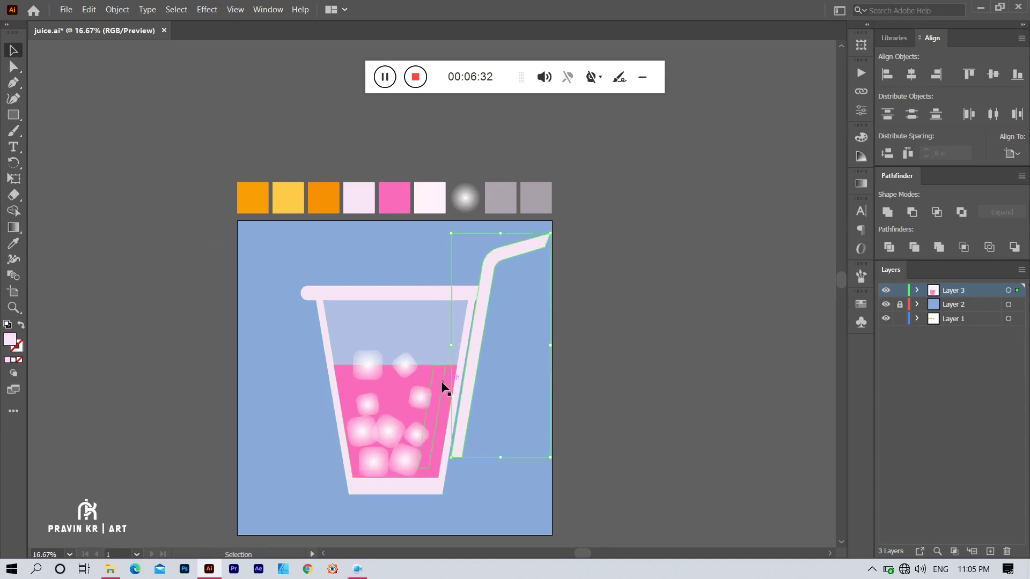
{"action": "left_click", "coordinate": [433, 385]}
{"action": "key", "text": "a"}
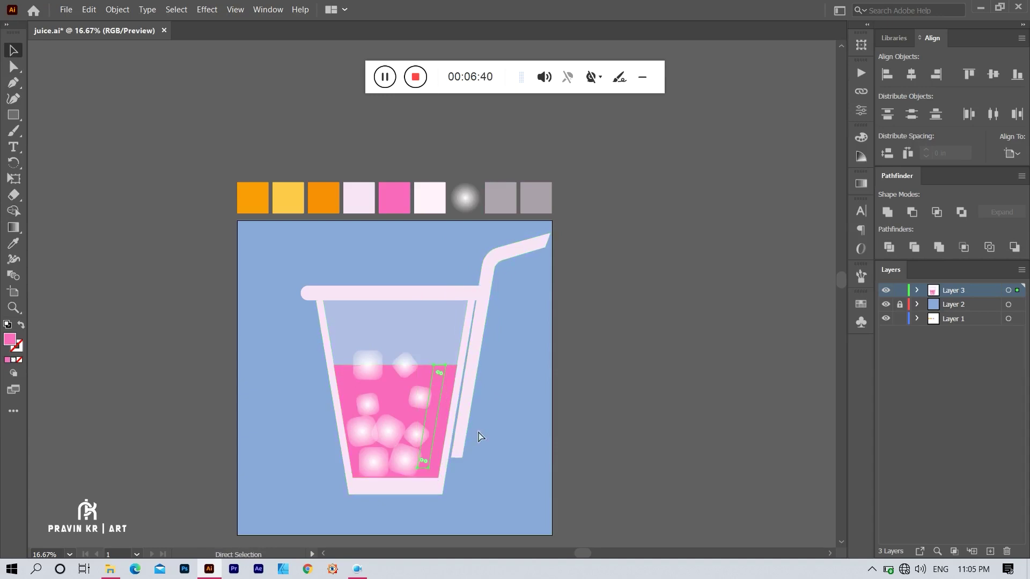
{"action": "key", "text": "ctrl"}
{"action": "left_click_drag", "start_coordinate": [463, 424], "coordinate": [430, 420]}
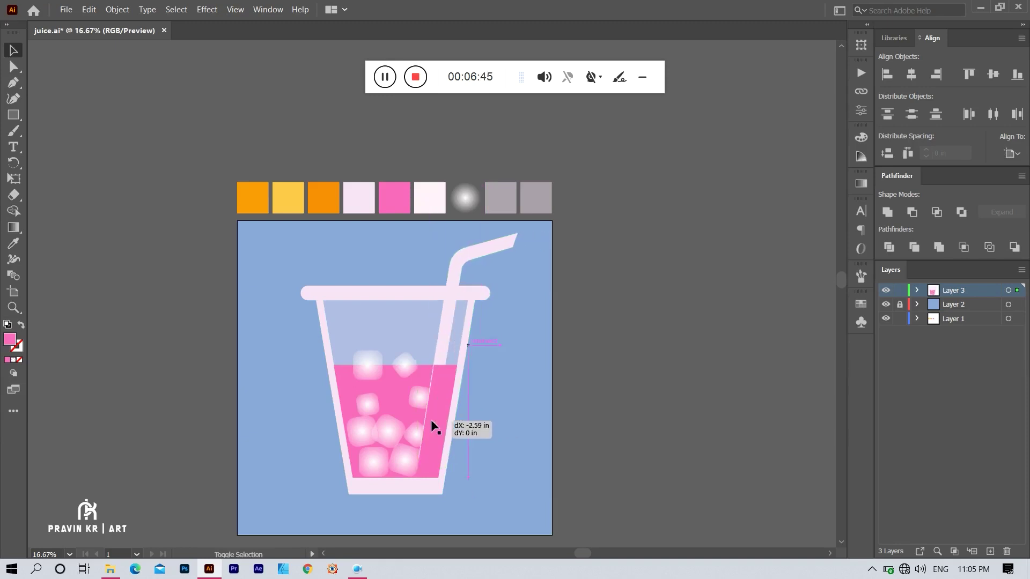
{"action": "left_click", "coordinate": [437, 372], "text": "shift"}
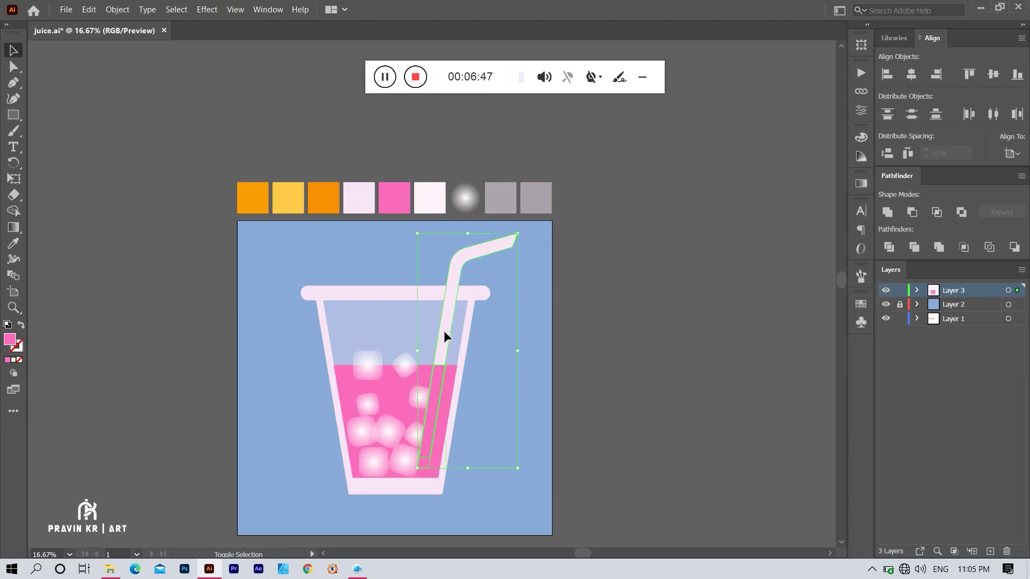
- Undo the brief realignment and nudge the straw slightly to the right
{"action": "left_click", "coordinate": [913, 76]}
{"action": "key", "text": "ctrl+z"}
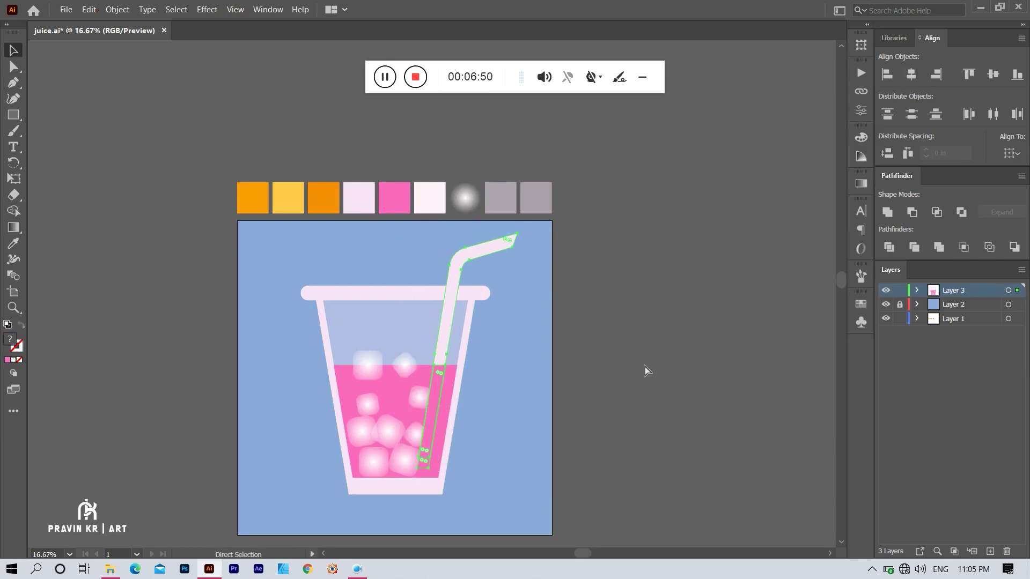
{"action": "left_click", "coordinate": [600, 389]}
{"action": "scroll", "coordinate": [434, 397], "scroll_direction": "up", "scroll_amount": 1}
{"action": "left_click_drag", "start_coordinate": [434, 399], "coordinate": [450, 329]}
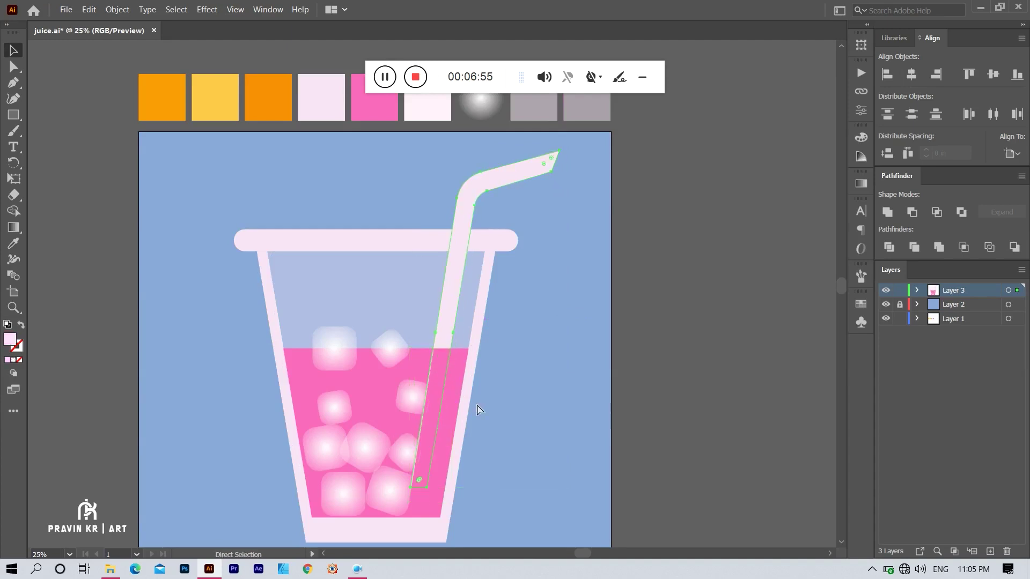
- Try moving the straw and the juice shape's points, undoing both moves
{"action": "left_click_drag", "start_coordinate": [449, 328], "coordinate": [480, 410]}
{"action": "key", "text": "ctrl+z"}
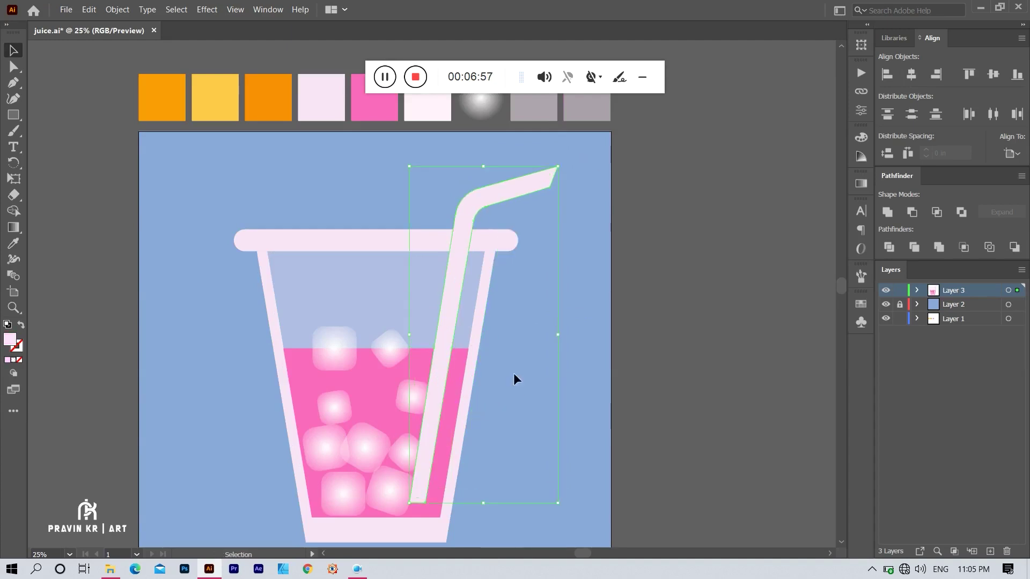
{"action": "left_click", "coordinate": [376, 374]}
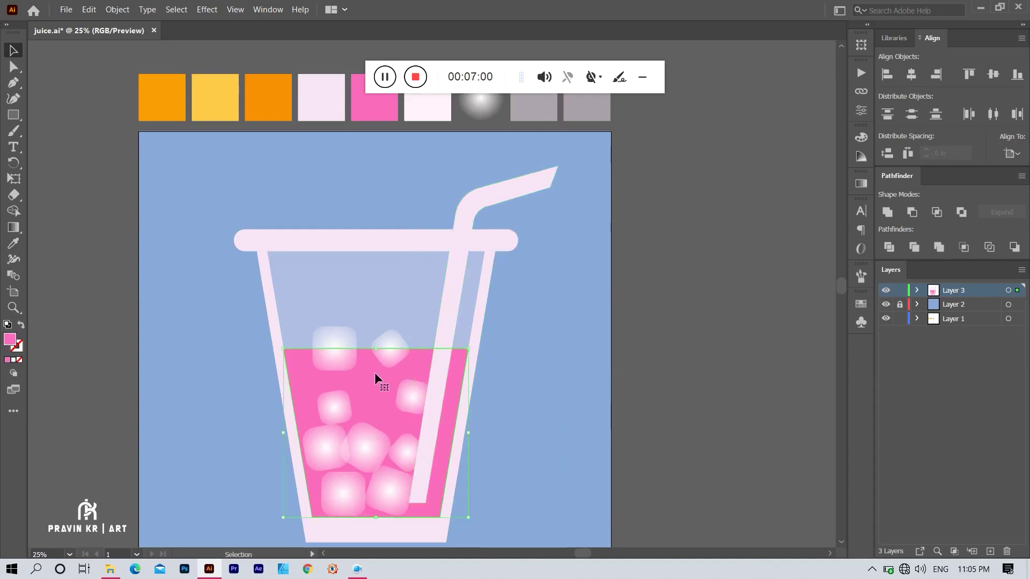
{"action": "key", "text": "a"}
{"action": "left_click_drag", "start_coordinate": [362, 382], "coordinate": [408, 319]}
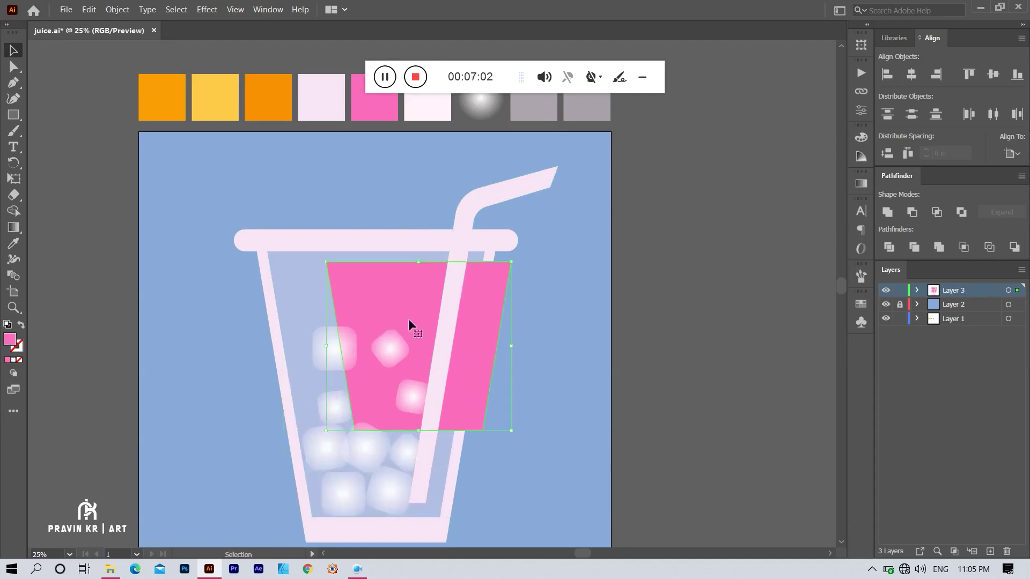
{"action": "key", "text": "ctrl+z"}
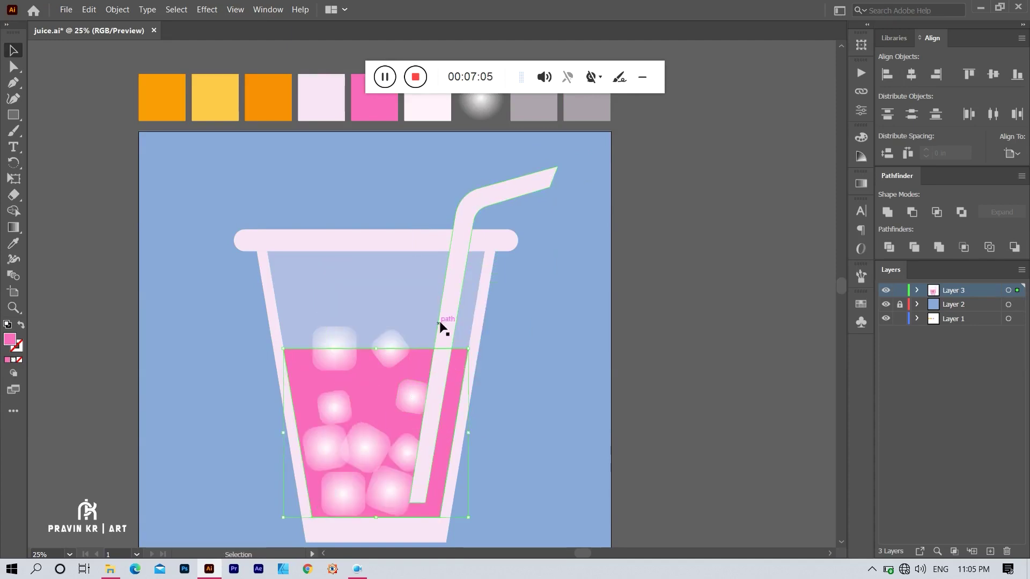
- Bring the juice to the front and rebuild its region behind the ice cubes
{"action": "left_click", "coordinate": [444, 325]}
{"action": "key", "text": "ctrl+shift+]"}
{"action": "key", "text": "v"}
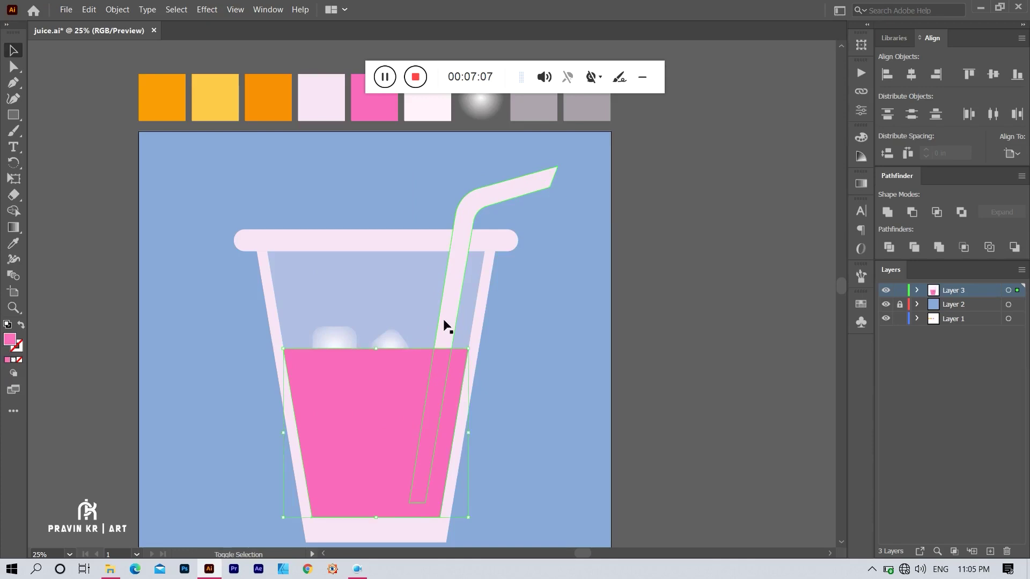
{"action": "left_click", "coordinate": [13, 214]}
{"action": "left_click", "coordinate": [352, 421]}
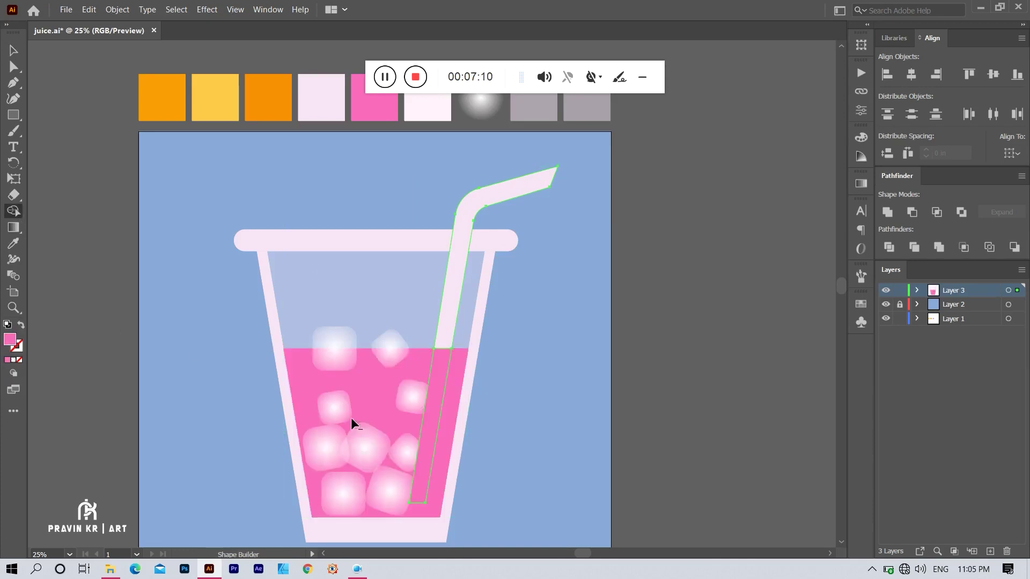
{"action": "left_click", "coordinate": [13, 50]}
{"action": "left_click", "coordinate": [79, 141]}
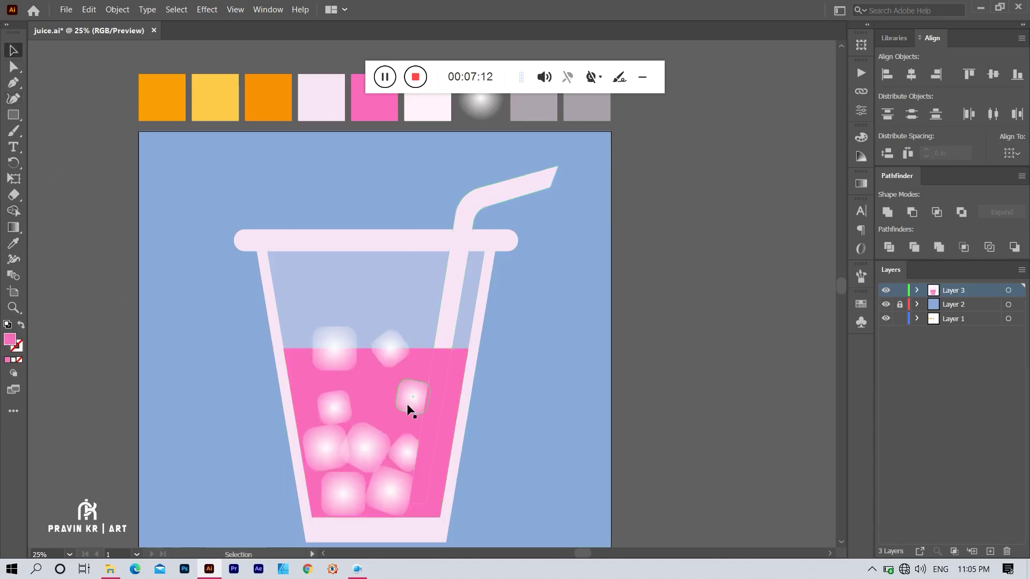
- Set the lower straw piece inside the juice to 52% opacity, then zoom out
{"action": "left_click", "coordinate": [435, 379]}
{"action": "left_click", "coordinate": [861, 114]}
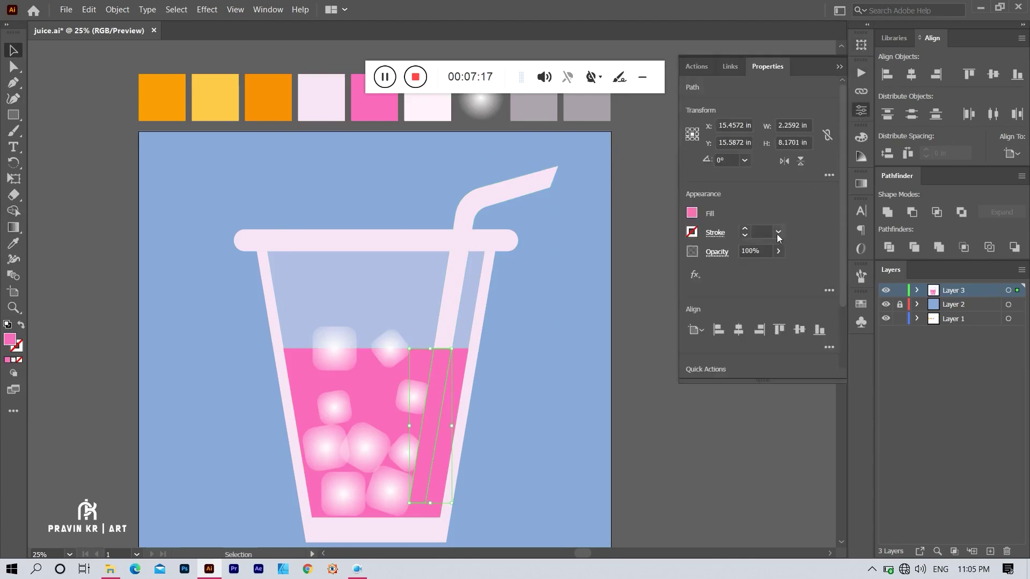
{"action": "left_click_drag", "start_coordinate": [778, 267], "coordinate": [750, 269]}
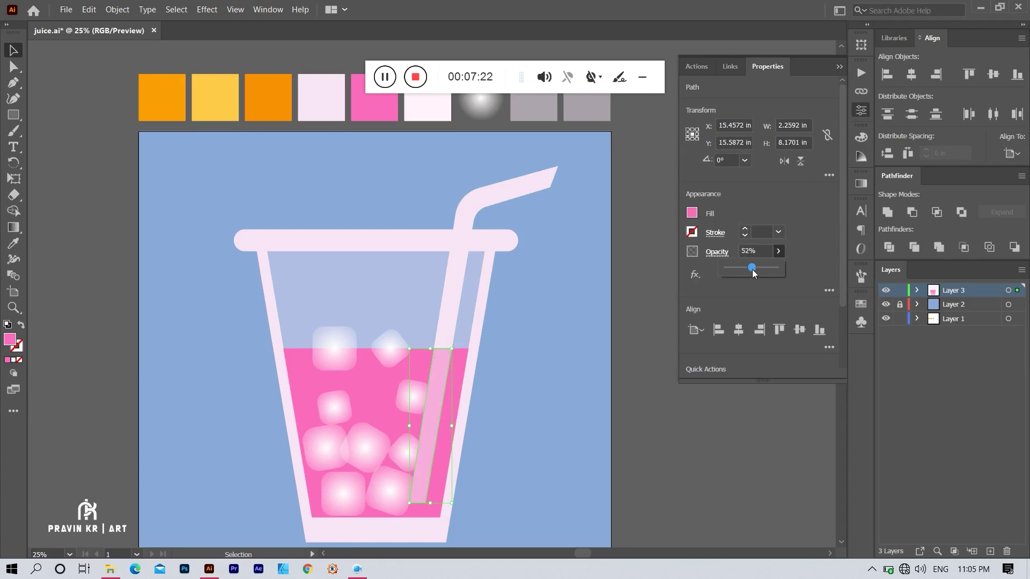
{"action": "left_click", "coordinate": [839, 66]}
{"action": "left_click", "coordinate": [700, 255]}
{"action": "scroll", "coordinate": [607, 327], "scroll_direction": "down", "scroll_amount": 1, "text": "alt"}
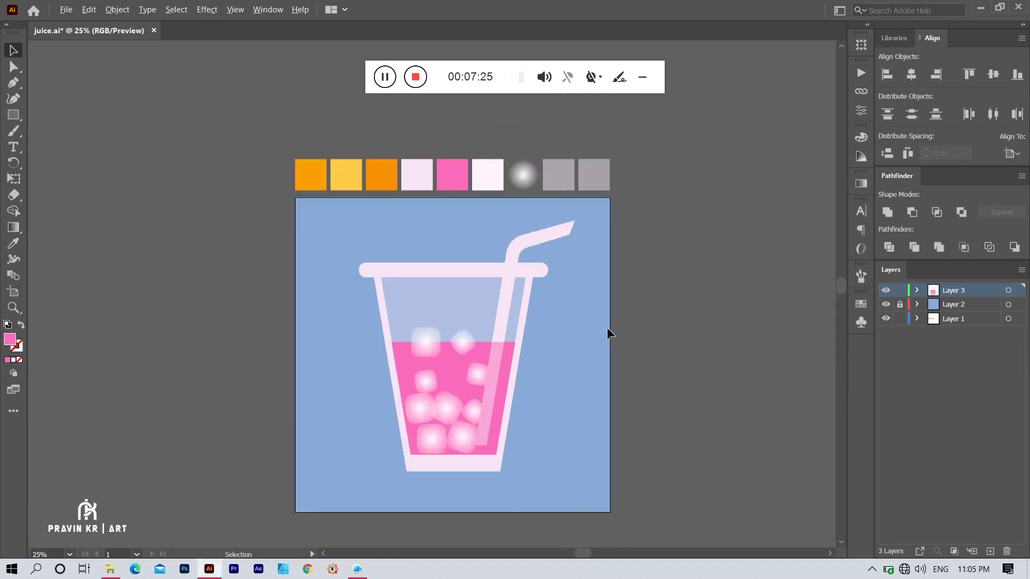
{"action": "scroll", "coordinate": [496, 358], "scroll_direction": "up", "scroll_amount": 1}
{"action": "scroll", "coordinate": [520, 351], "scroll_direction": "up", "scroll_amount": 1}
{"action": "scroll", "coordinate": [429, 294], "scroll_direction": "up", "scroll_amount": 1}
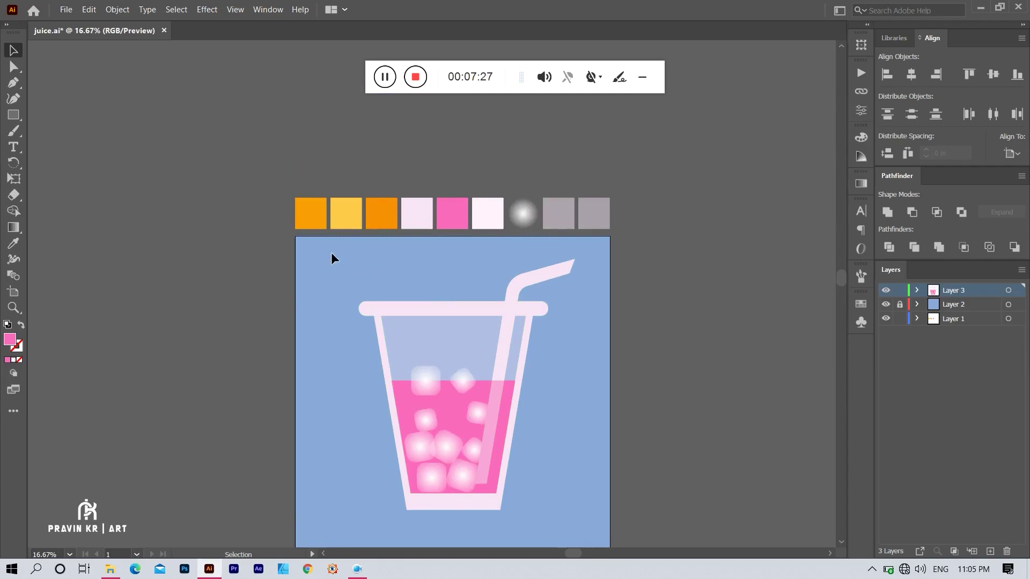
- Draw a large circle left of the artboard and fill it with the orange swatch
{"action": "left_click", "coordinate": [14, 115]}
{"action": "left_click", "coordinate": [54, 129]}
{"action": "left_click_drag", "start_coordinate": [124, 213], "coordinate": [213, 302]}
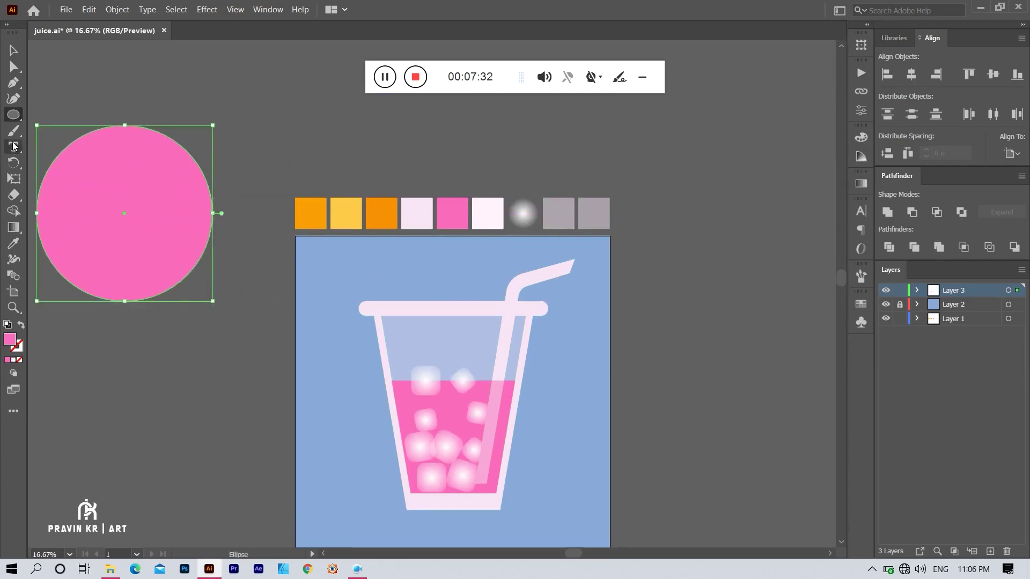
{"action": "left_click", "coordinate": [13, 243]}
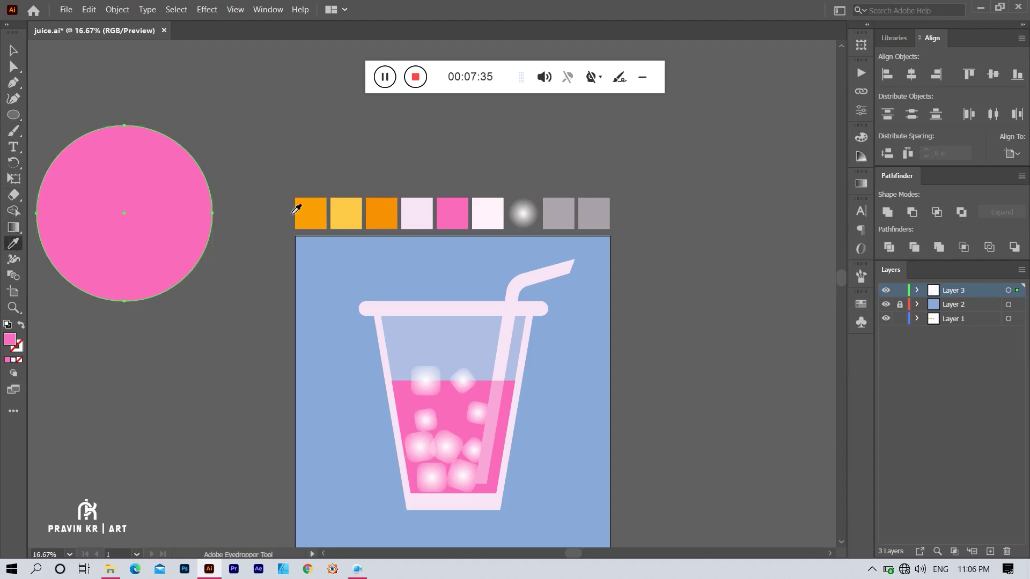
{"action": "left_click", "coordinate": [312, 213]}
- Reposition the orange circle and add a smaller light yellow copy inside it
{"action": "left_click", "coordinate": [13, 50]}
{"action": "left_click_drag", "start_coordinate": [134, 185], "coordinate": [172, 214]}
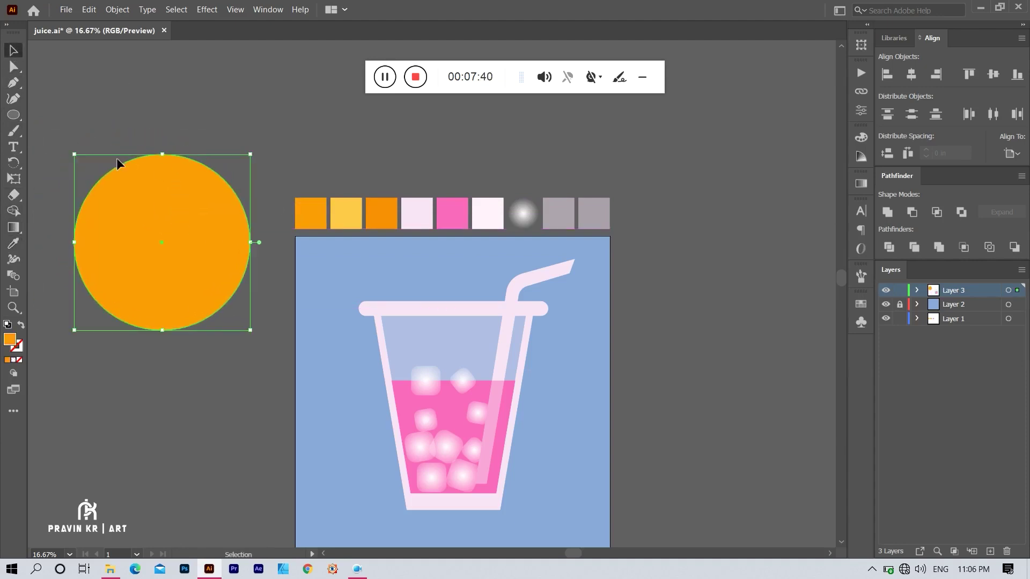
{"action": "key", "text": "a"}
{"action": "key", "text": "v"}
{"action": "left_click_drag", "start_coordinate": [254, 243], "coordinate": [237, 243]}
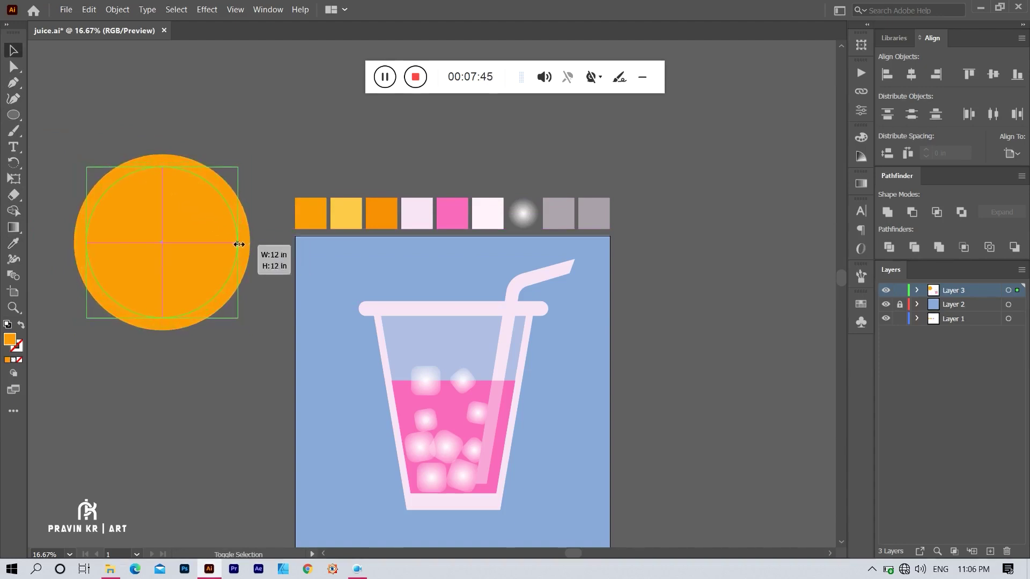
{"action": "left_click", "coordinate": [13, 244]}
{"action": "left_click", "coordinate": [353, 212]}
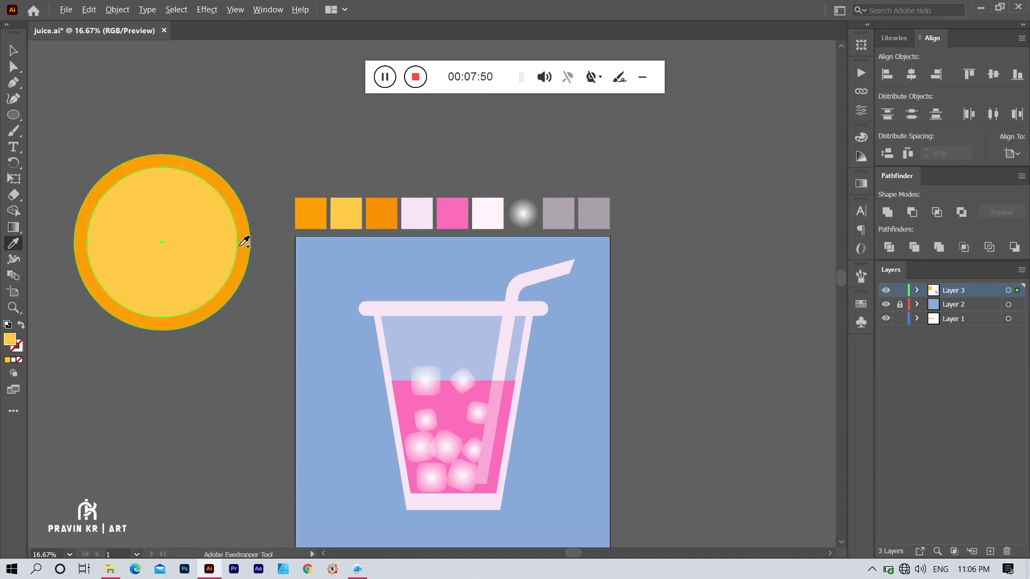
- Add a smaller dark orange centre circle inside the yellow ring
{"action": "left_click", "coordinate": [13, 50]}
{"action": "left_click_drag", "start_coordinate": [238, 242], "coordinate": [223, 248]}
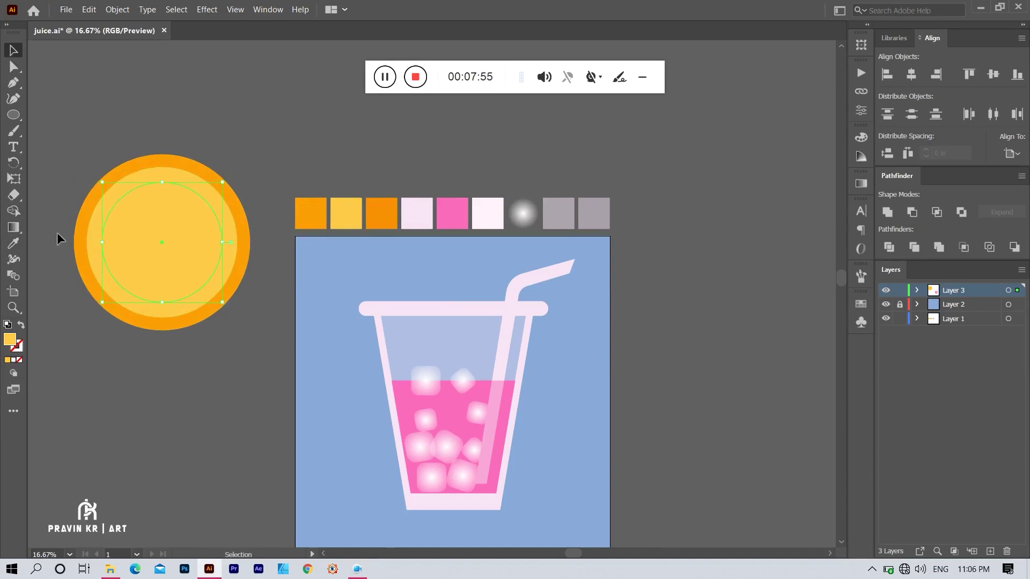
{"action": "left_click", "coordinate": [19, 246]}
{"action": "left_click", "coordinate": [368, 215]}
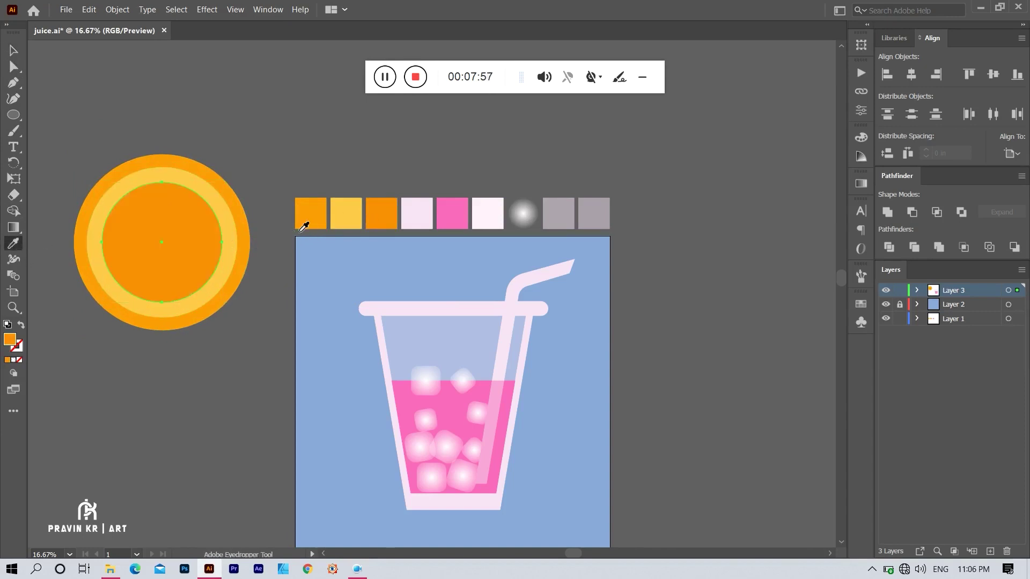
- Resize the dark orange centre and enlarge the yellow ring slightly, then deselect
{"action": "left_click", "coordinate": [16, 50]}
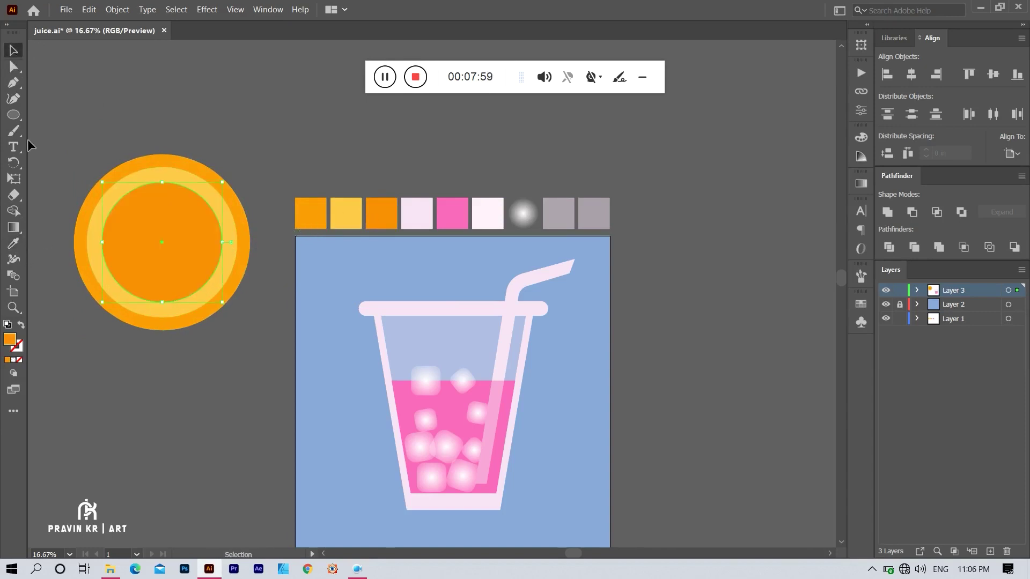
{"action": "right_click", "coordinate": [14, 114]}
{"action": "left_click_drag", "start_coordinate": [223, 243], "coordinate": [227, 242]}
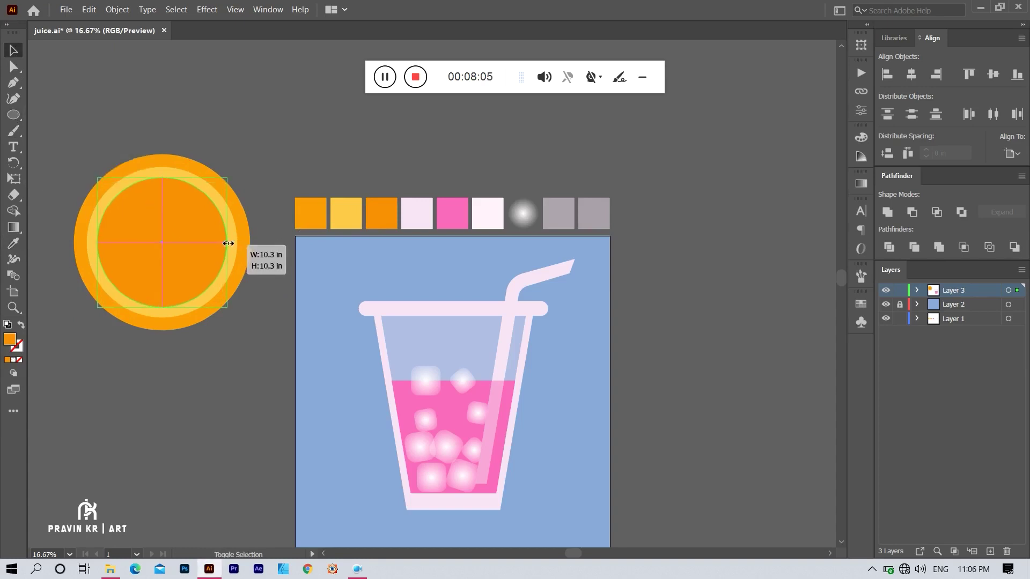
{"action": "left_click", "coordinate": [149, 176]}
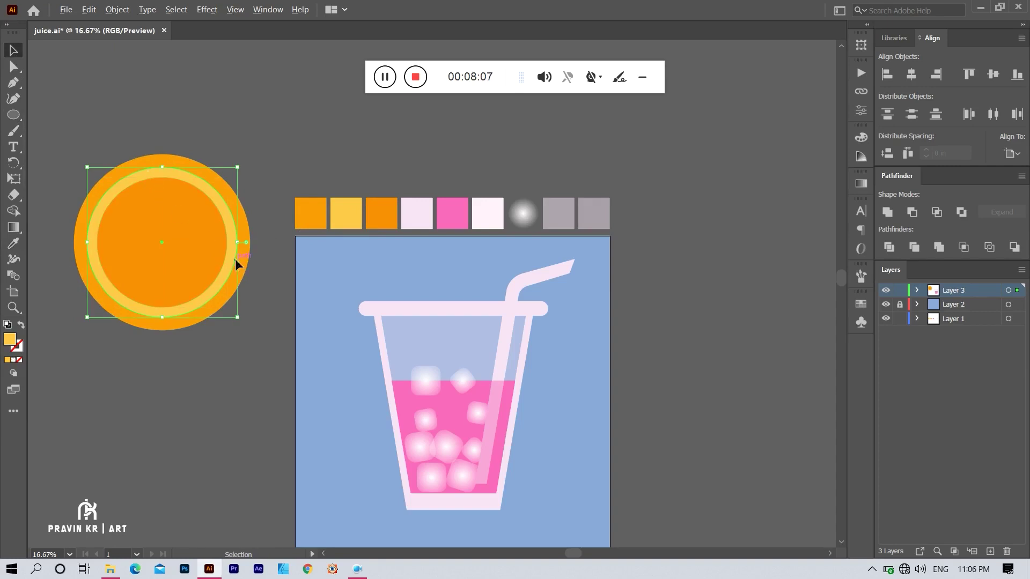
{"action": "left_click_drag", "start_coordinate": [237, 243], "coordinate": [241, 246]}
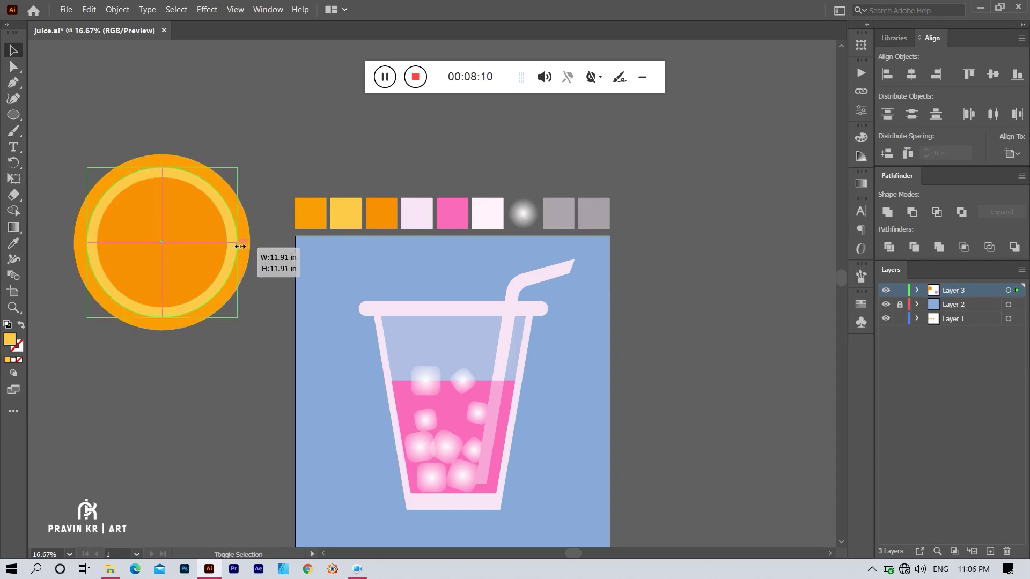
{"action": "key", "text": "ctrl+shift+a"}
- Draw a tall thin yellow strip and stretch it across the orange's centre
{"action": "right_click", "coordinate": [7, 119]}
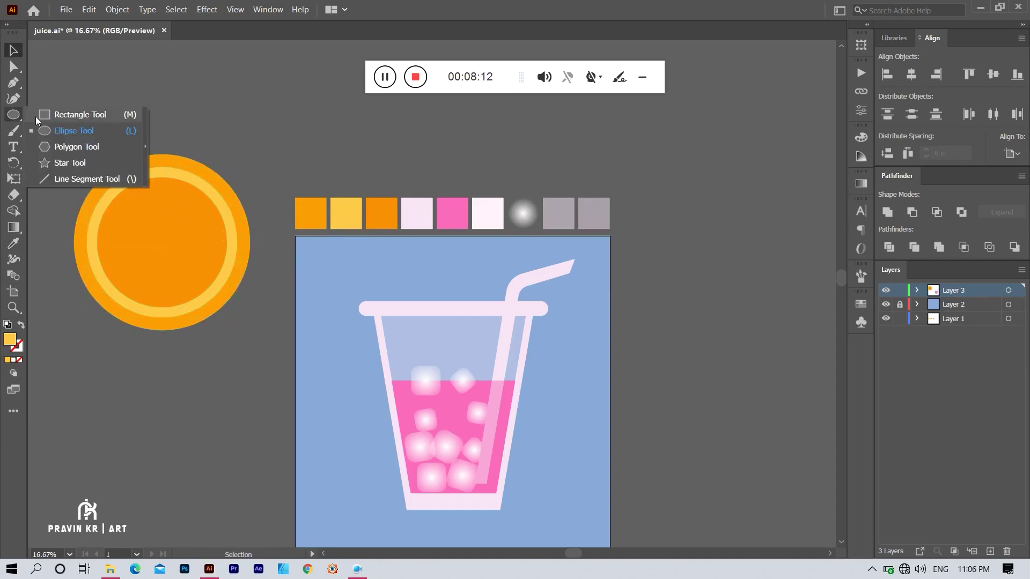
{"action": "left_click", "coordinate": [64, 113]}
{"action": "left_click_drag", "start_coordinate": [227, 113], "coordinate": [231, 251]}
{"action": "left_click", "coordinate": [15, 52]}
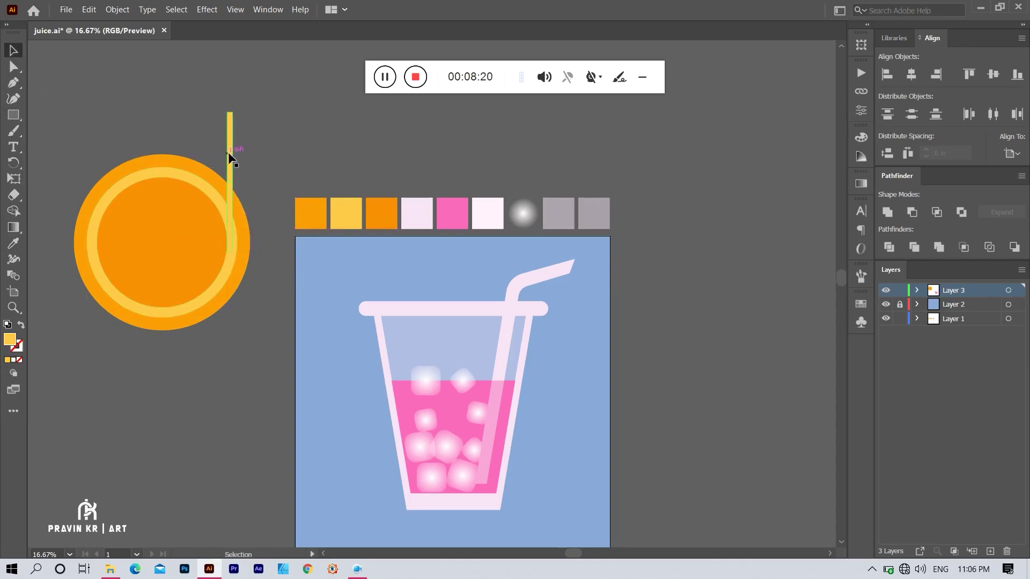
{"action": "left_click_drag", "start_coordinate": [229, 156], "coordinate": [259, 145]}
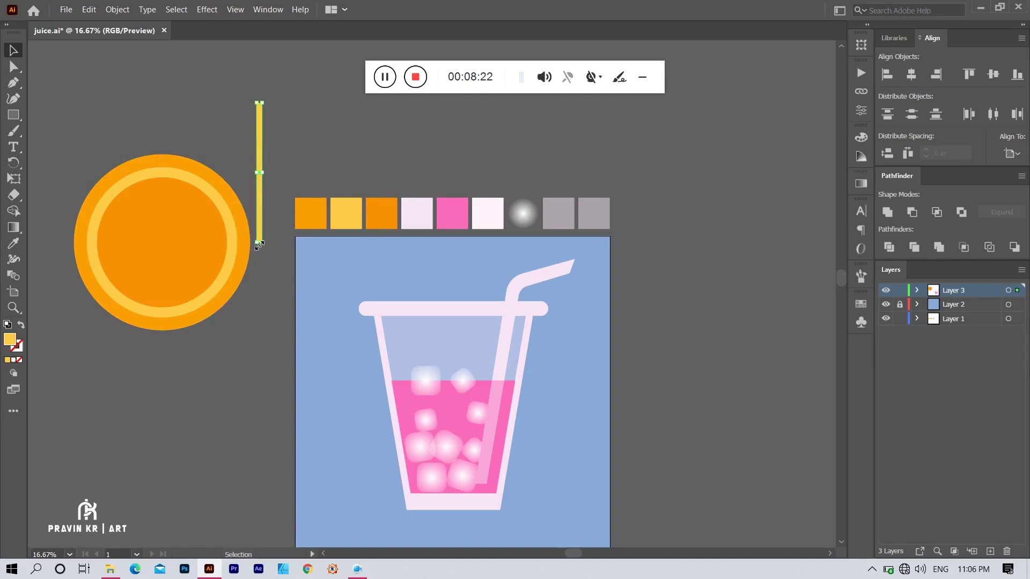
{"action": "left_click_drag", "start_coordinate": [258, 196], "coordinate": [164, 262]}
{"action": "scroll", "coordinate": [158, 308], "scroll_direction": "up", "scroll_amount": 5}
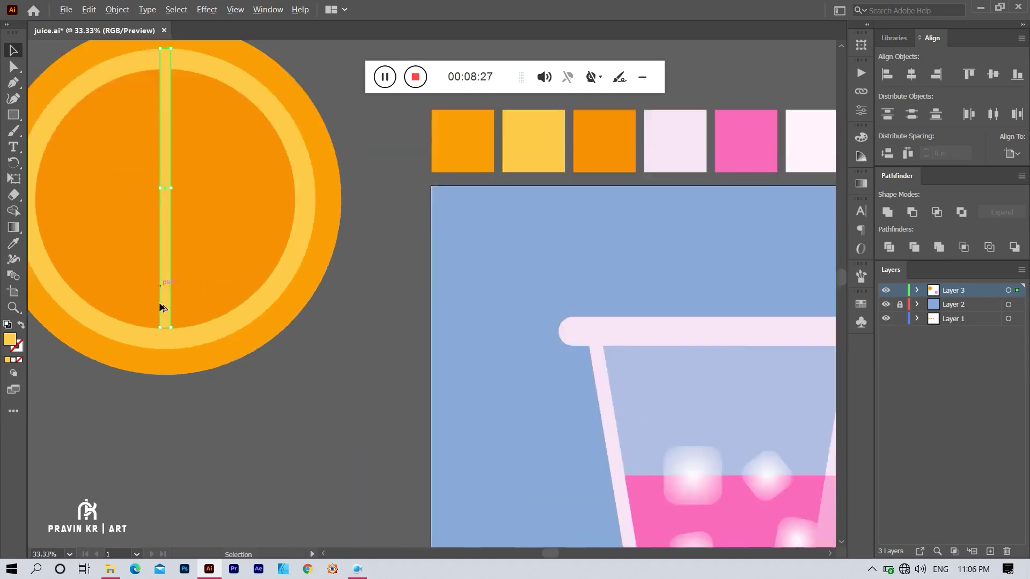
{"action": "left_click_drag", "start_coordinate": [182, 309], "coordinate": [181, 370]}
- Centre the strip and add a copy rotated 90° to lie horizontally
{"action": "scroll", "coordinate": [182, 370], "scroll_direction": "down", "scroll_amount": 5}
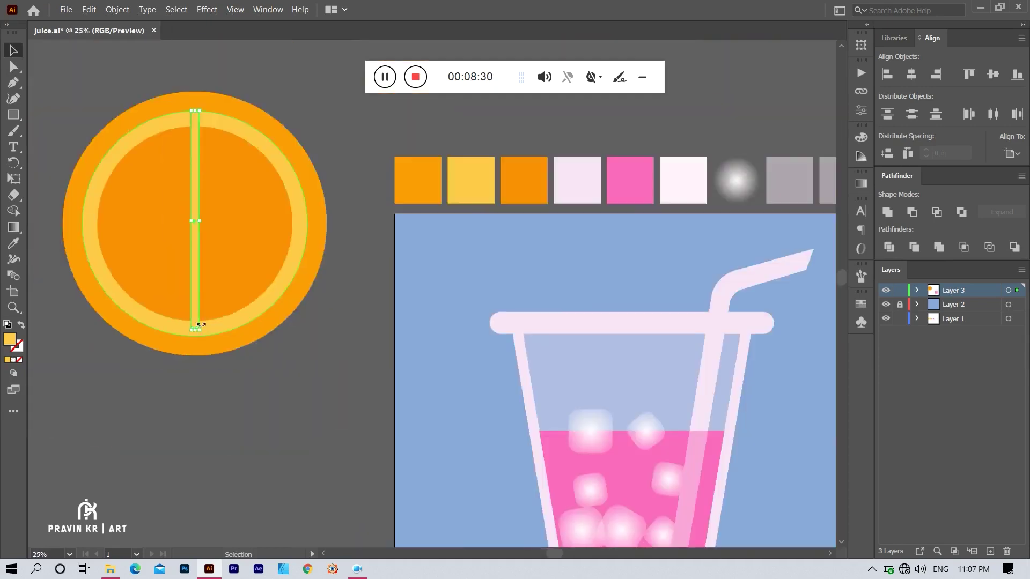
{"action": "scroll", "coordinate": [196, 223], "scroll_direction": "up", "scroll_amount": 1}
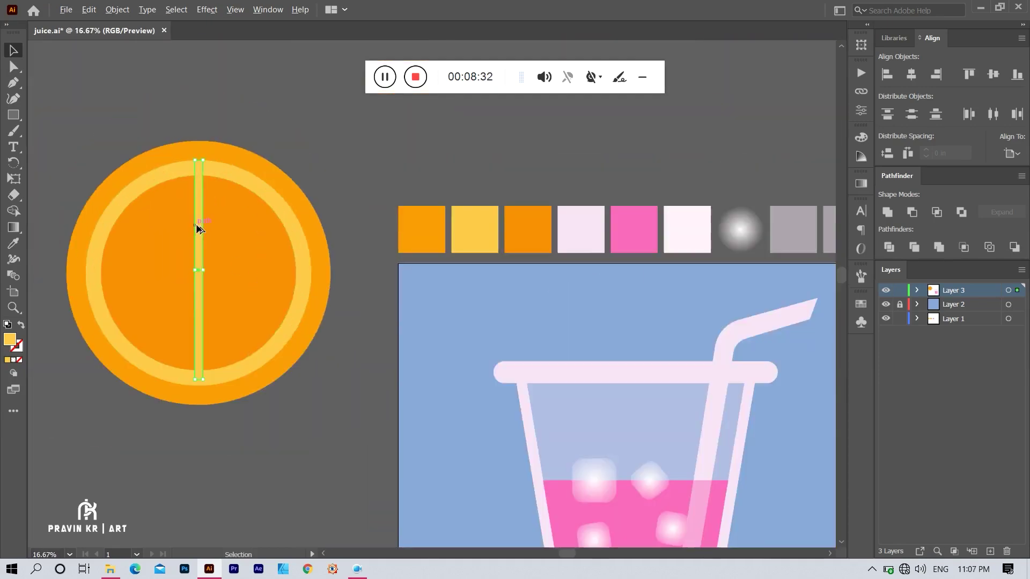
{"action": "left_click_drag", "start_coordinate": [196, 224], "coordinate": [205, 225]}
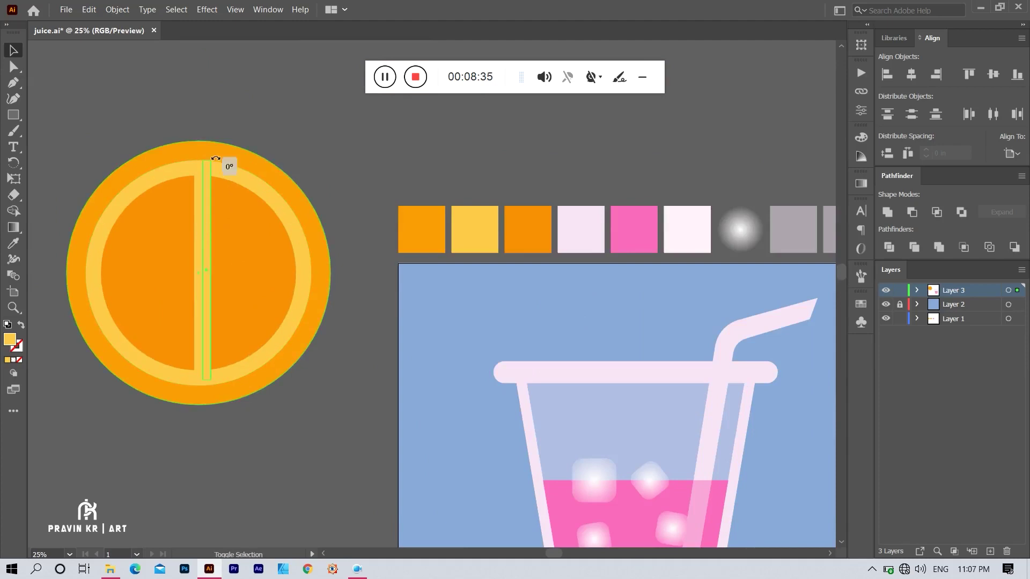
{"action": "left_click_drag", "start_coordinate": [223, 161], "coordinate": [287, 274]}
{"action": "left_click", "coordinate": [198, 233], "text": "shift"}
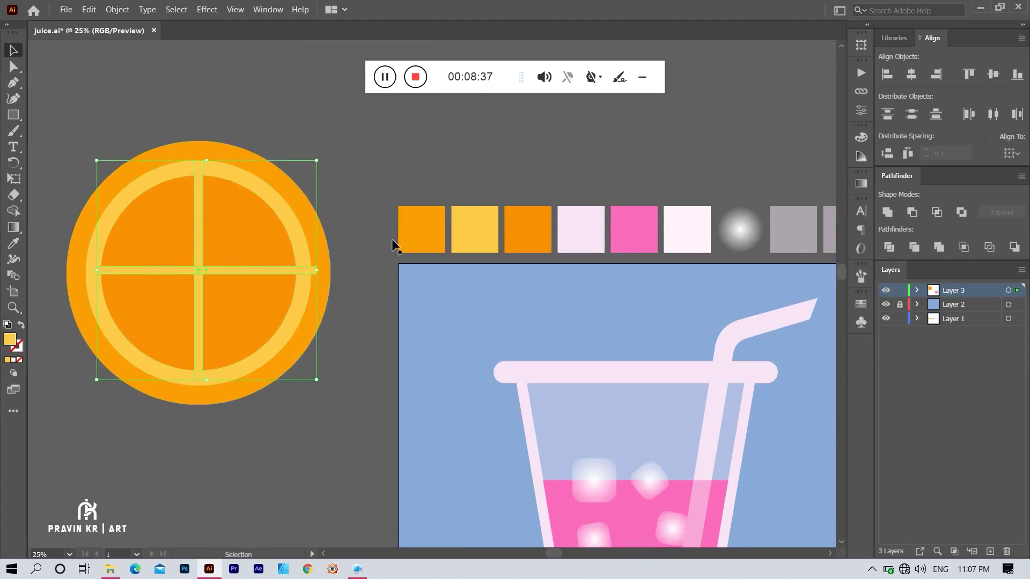
- Centre the crossing strips and add a copy rotated 45° as diagonal spokes
{"action": "left_click", "coordinate": [909, 75]}
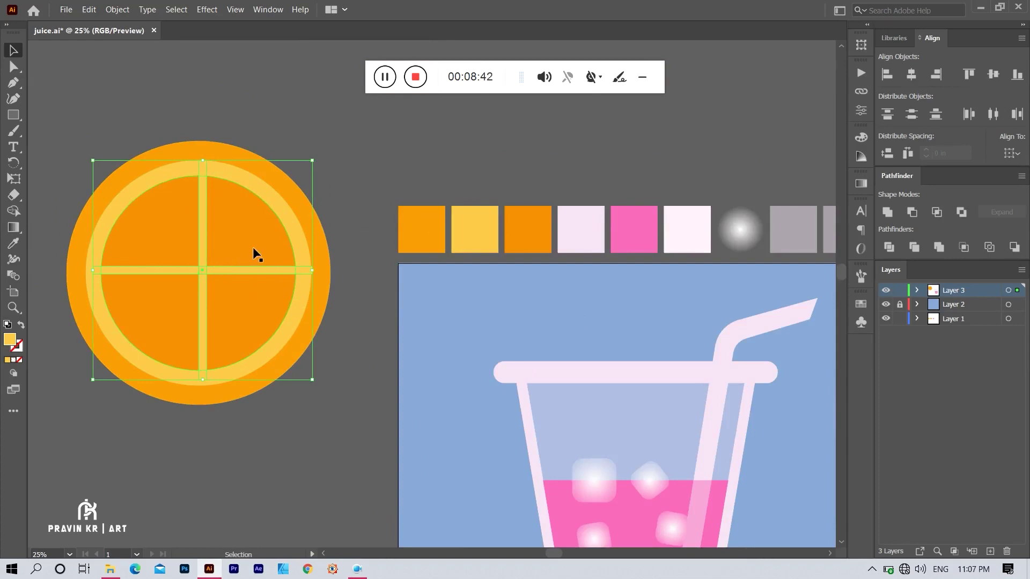
{"action": "key", "text": "a"}
{"action": "key", "text": "v"}
{"action": "key", "text": "a"}
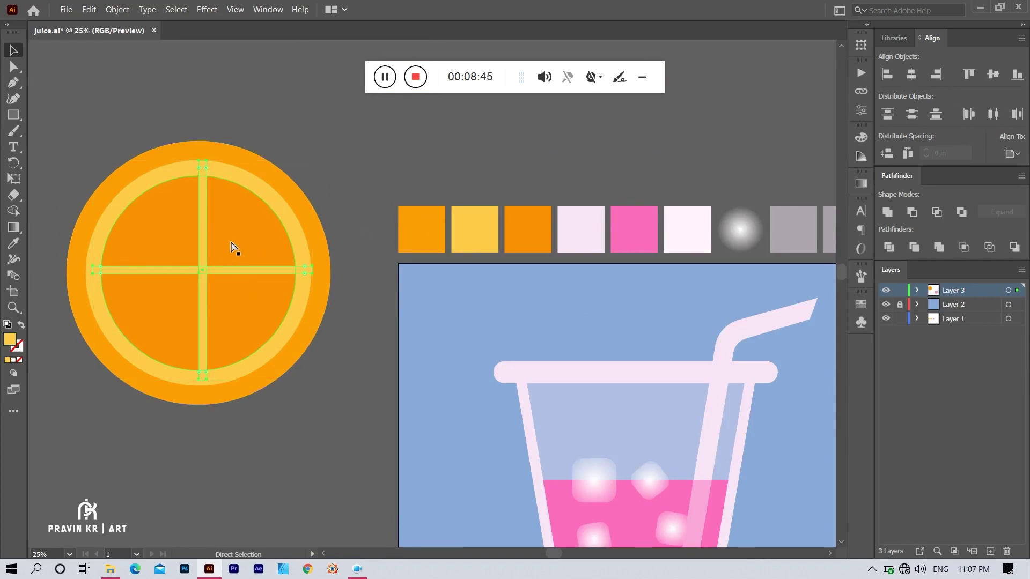
{"action": "key", "text": "v"}
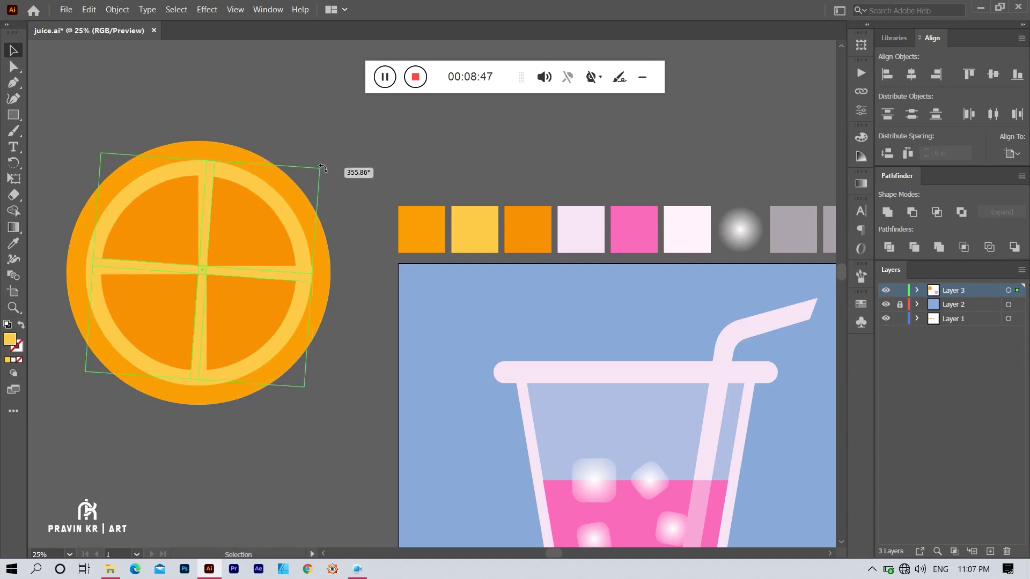
{"action": "left_click_drag", "start_coordinate": [319, 156], "coordinate": [365, 270]}
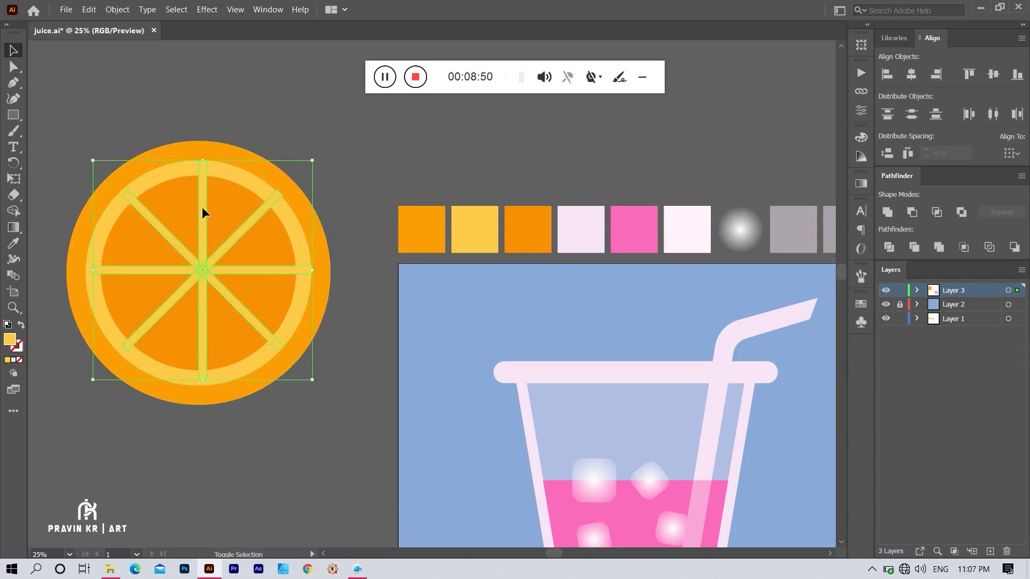
{"action": "key", "text": "a"}
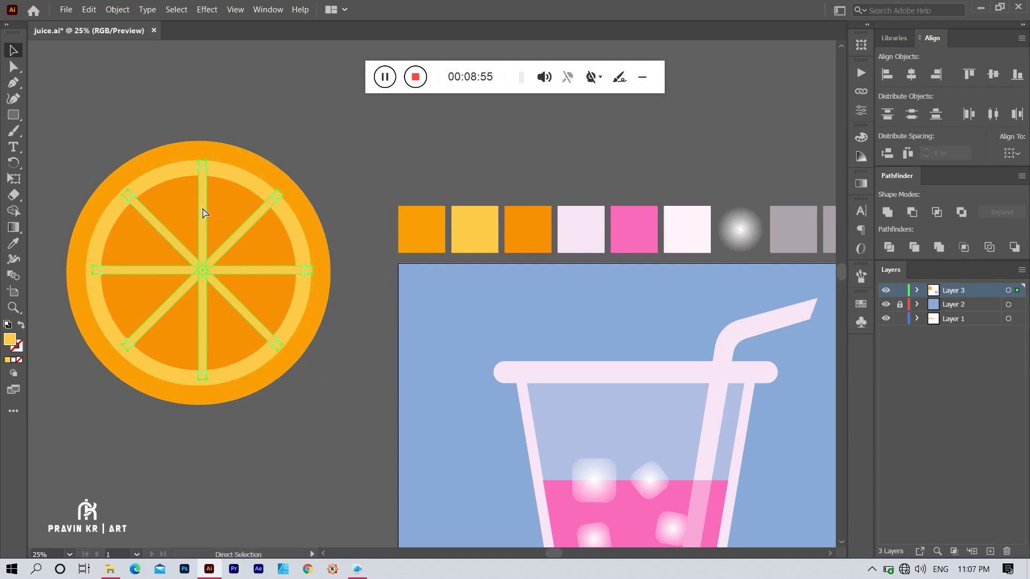
{"action": "key", "text": "ctrl"}
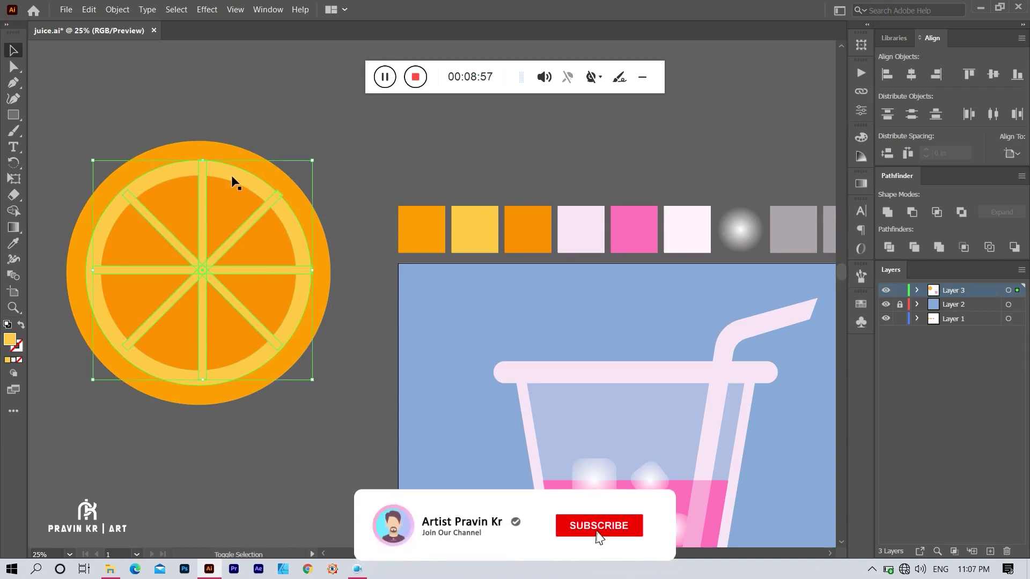
{"action": "left_click", "coordinate": [340, 178]}
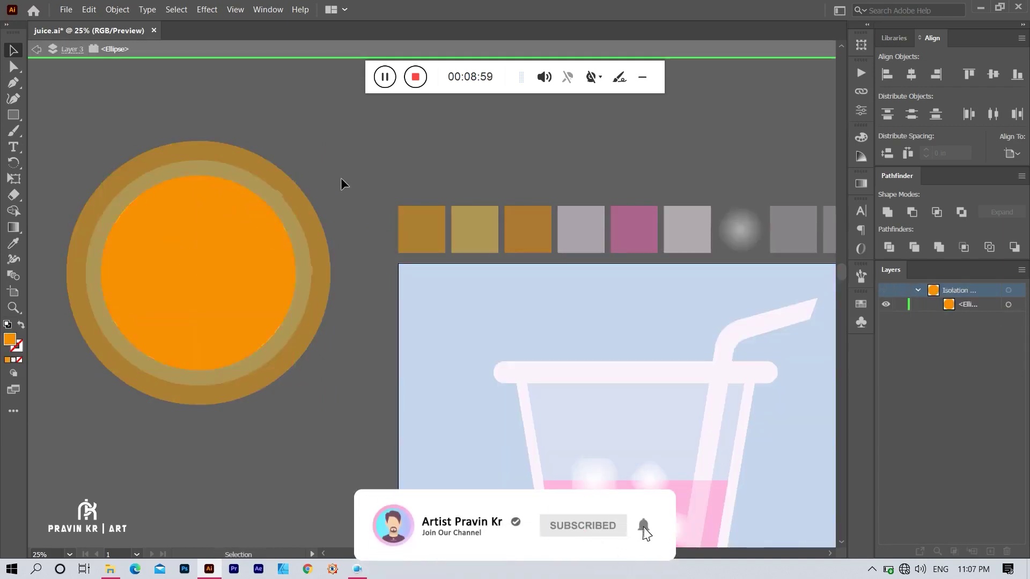
- Align the eight-spoke group to the centre of the round orange
{"action": "left_click", "coordinate": [202, 222]}
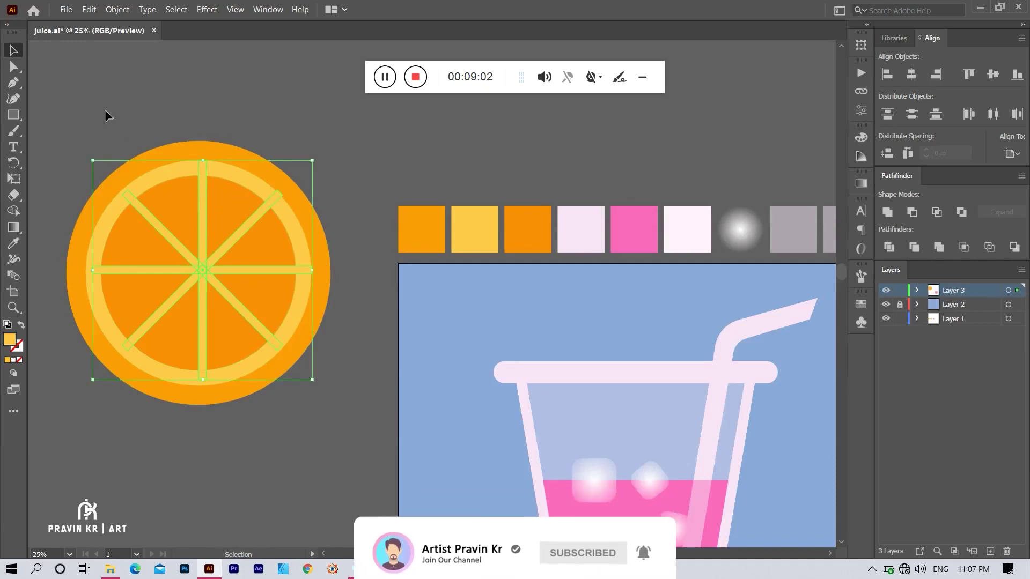
{"action": "left_click_drag", "start_coordinate": [276, 330], "coordinate": [290, 356]}
{"action": "key", "text": "ctrl+z"}
{"action": "left_click_drag", "start_coordinate": [107, 104], "coordinate": [304, 385]}
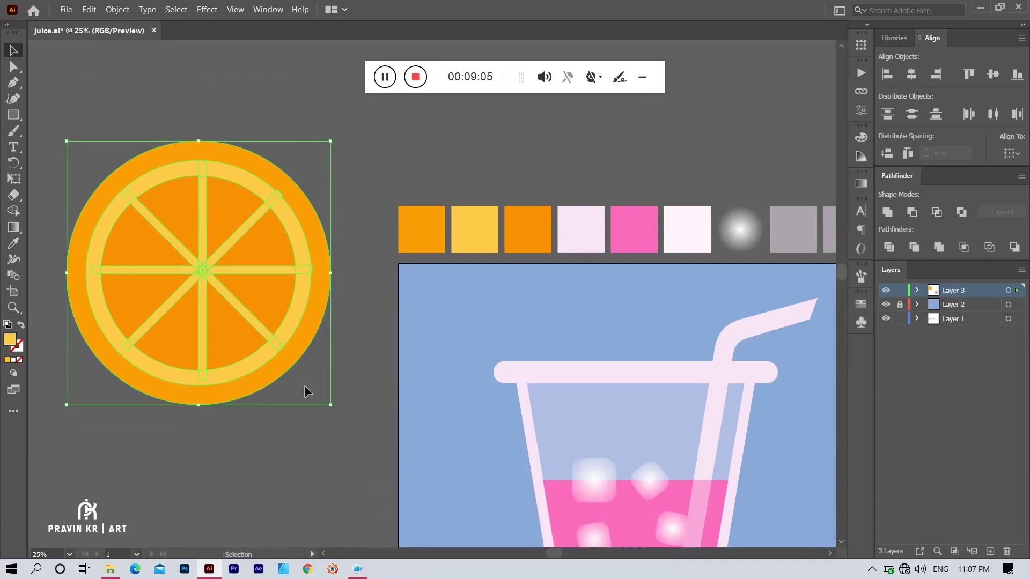
{"action": "left_click", "coordinate": [962, 211]}
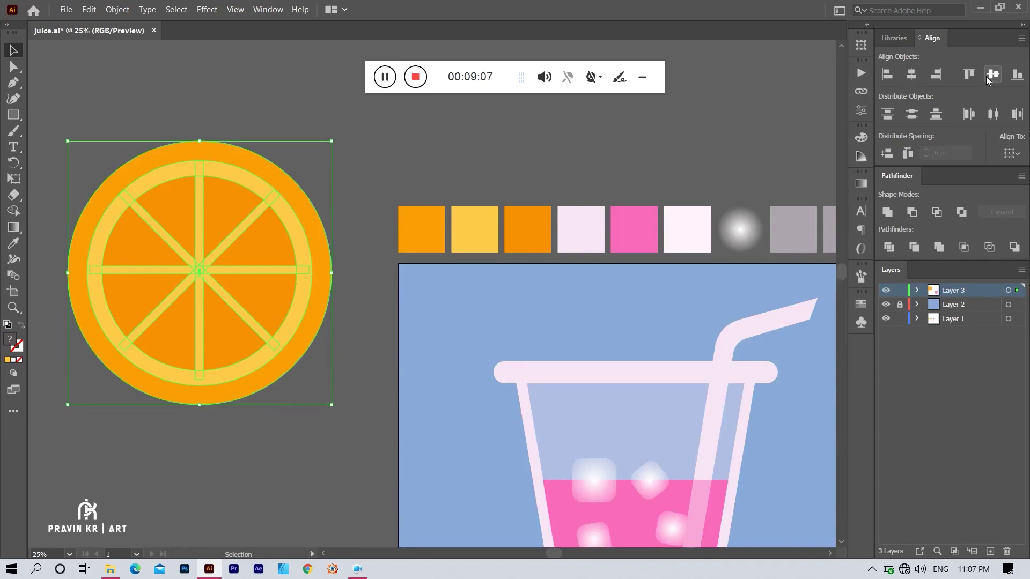
{"action": "left_click", "coordinate": [354, 152]}
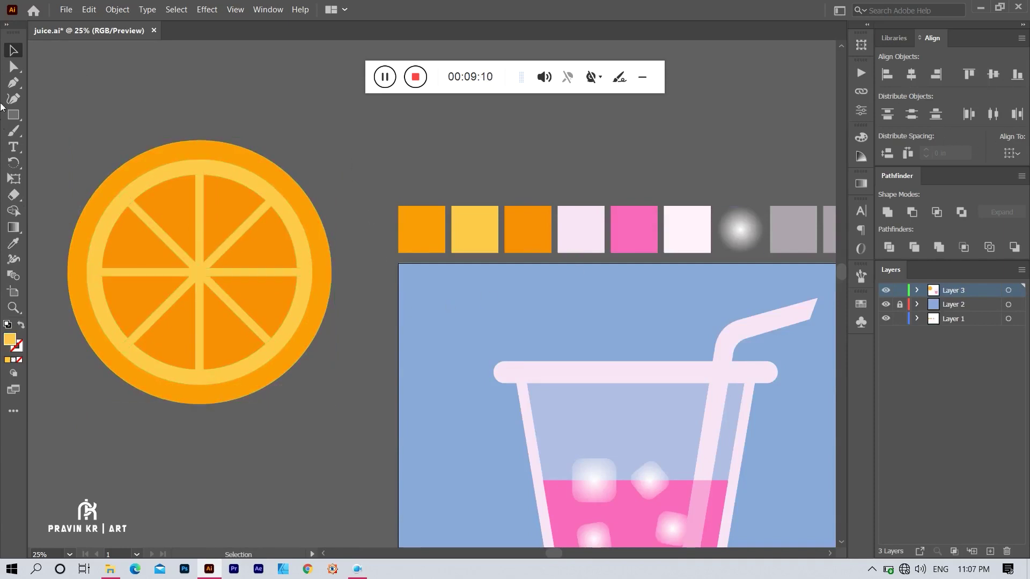
- Cover the orange's right half with a rectangle and delete those regions with Shape Builder
{"action": "left_click_drag", "start_coordinate": [336, 102], "coordinate": [199, 429]}
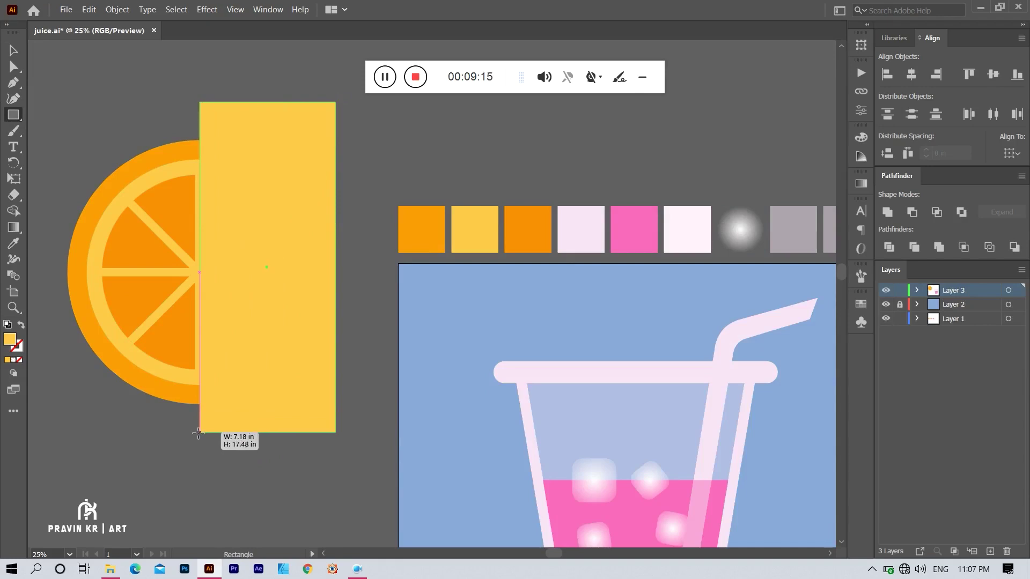
{"action": "left_click", "coordinate": [13, 51]}
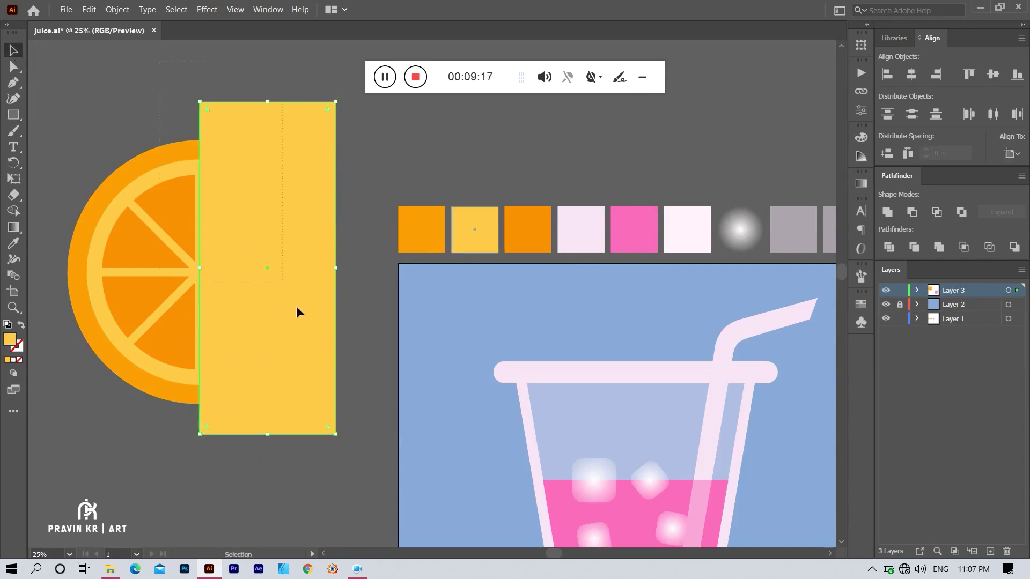
{"action": "key", "text": "ctrl+a"}
{"action": "left_click", "coordinate": [13, 211]}
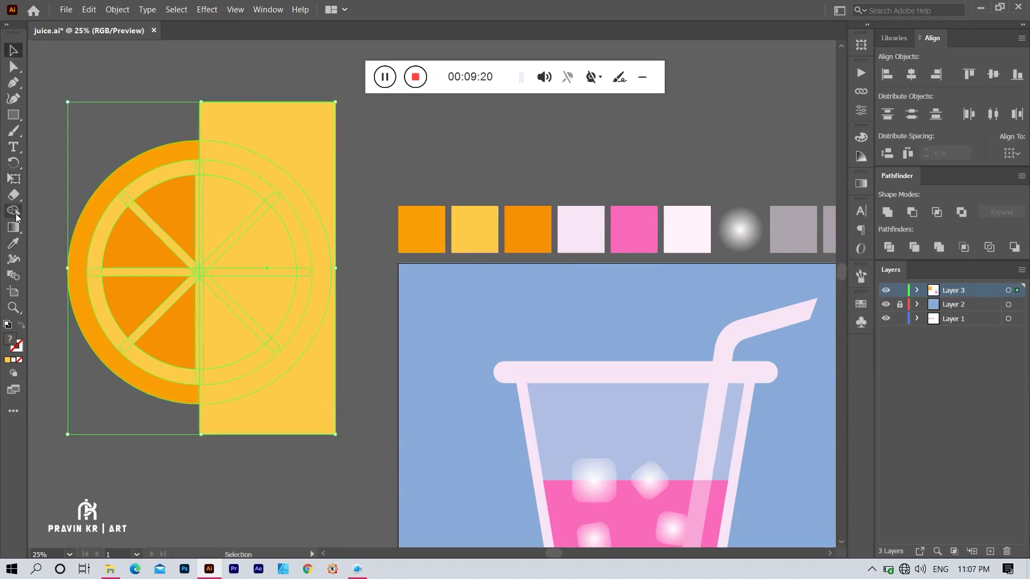
{"action": "left_click_drag", "start_coordinate": [213, 81], "coordinate": [299, 361]}
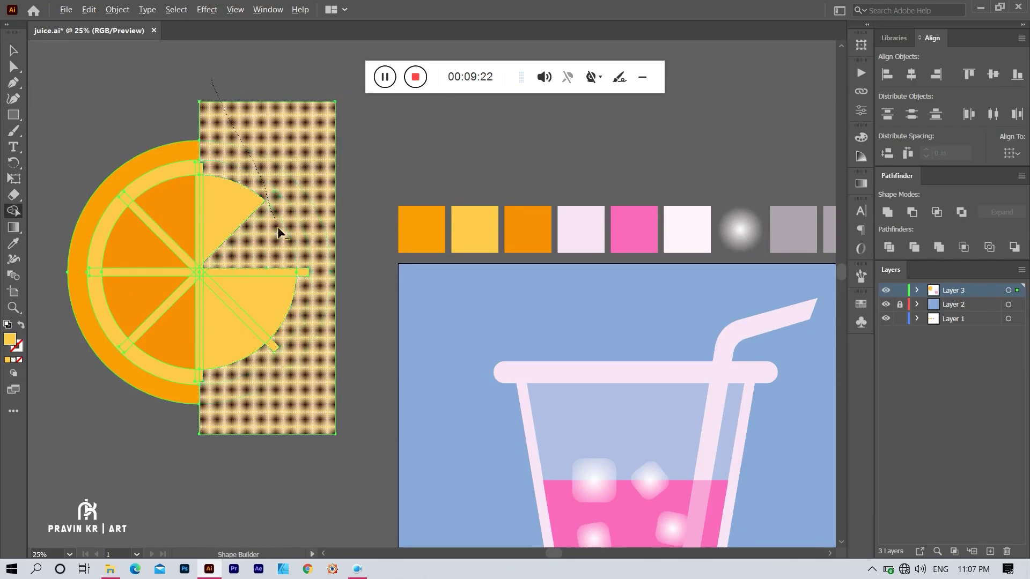
{"action": "left_click_drag", "start_coordinate": [284, 408], "coordinate": [330, 449]}
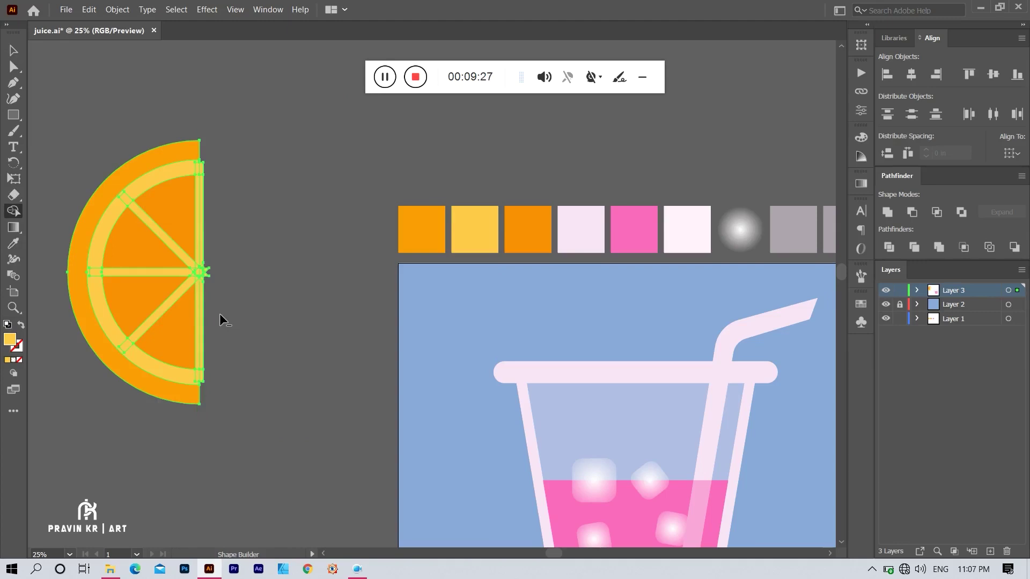
- Remove the leftover spoke strips along the cut edge of the half slice
{"action": "scroll", "coordinate": [210, 195], "scroll_direction": "up", "scroll_amount": 1}
{"action": "scroll", "coordinate": [210, 195], "scroll_direction": "up", "scroll_amount": 1}
{"action": "scroll", "coordinate": [210, 195], "scroll_direction": "down", "scroll_amount": 1}
{"action": "mouse_move", "coordinate": [239, 87]}
{"action": "left_mouse_down"}
{"action": "mouse_move", "coordinate": [212, 459]}
{"action": "mouse_move", "coordinate": [194, 541]}
{"action": "left_mouse_up"}
{"action": "scroll", "coordinate": [223, 301], "scroll_direction": "up", "scroll_amount": 3}
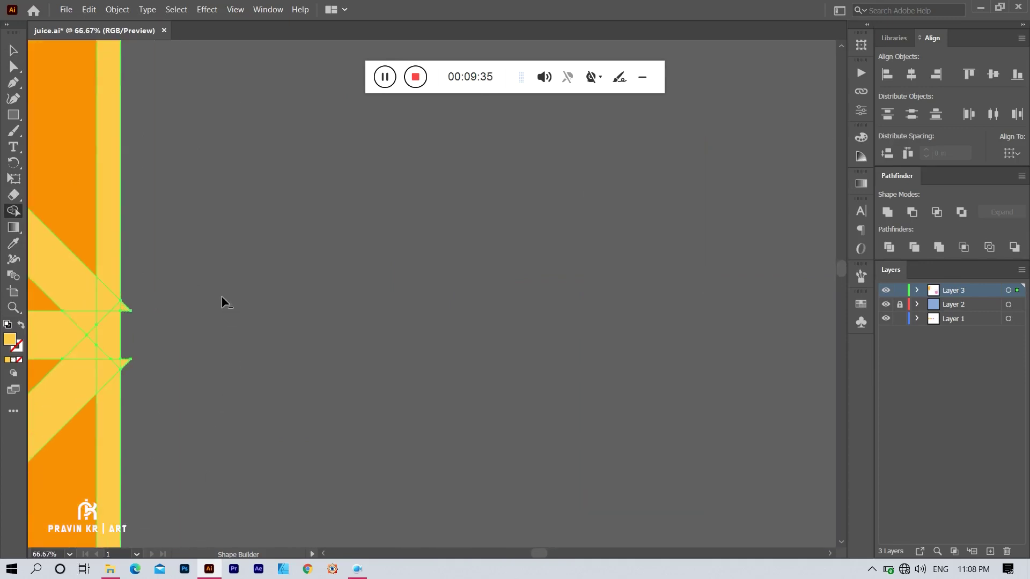
{"action": "left_click_drag", "start_coordinate": [179, 233], "coordinate": [145, 389]}
{"action": "left_click_drag", "start_coordinate": [129, 432], "coordinate": [128, 427]}
{"action": "scroll", "coordinate": [197, 369], "scroll_direction": "down", "scroll_amount": 3}
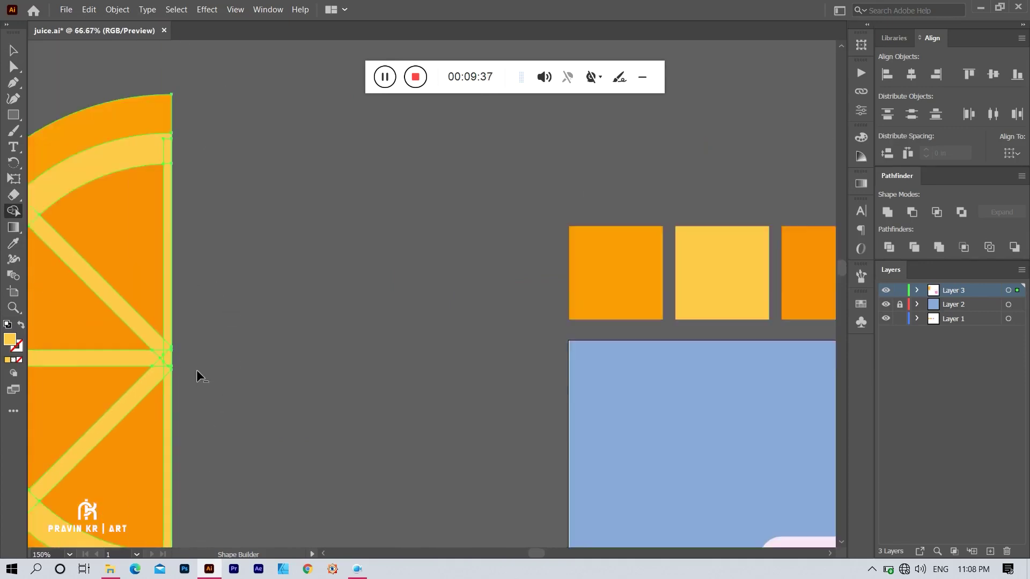
{"action": "scroll", "coordinate": [221, 366], "scroll_direction": "down", "scroll_amount": 3}
{"action": "left_click", "coordinate": [7, 54]}
- Move the half orange slice onto the glass and rotate it about 45°
{"action": "left_click_drag", "start_coordinate": [106, 236], "coordinate": [120, 268]}
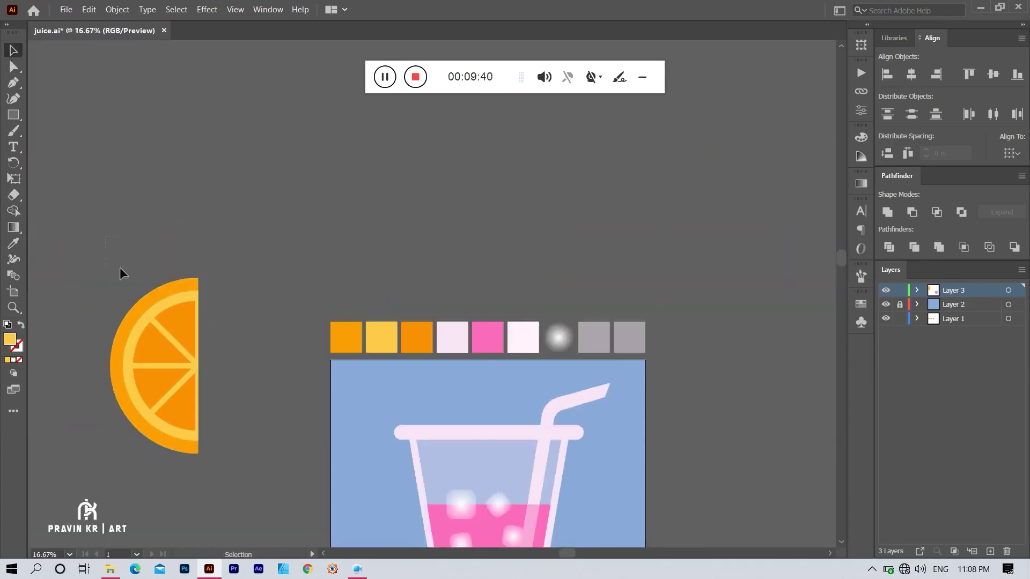
{"action": "left_click_drag", "start_coordinate": [214, 471], "coordinate": [215, 472]}
{"action": "mouse_move", "coordinate": [165, 383]}
{"action": "left_mouse_down"}
{"action": "mouse_move", "coordinate": [263, 379]}
{"action": "mouse_move", "coordinate": [275, 368]}
{"action": "left_mouse_up"}
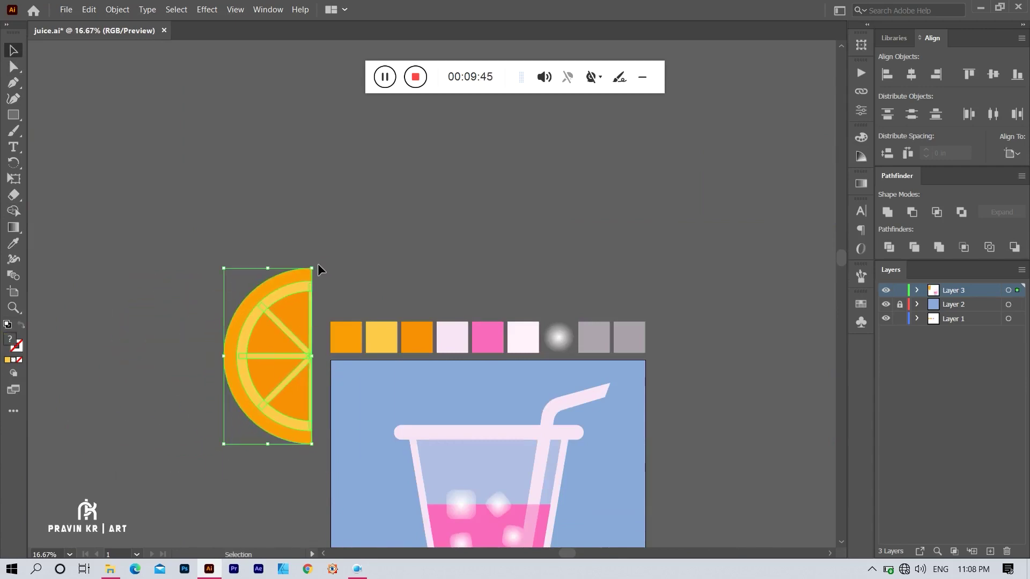
{"action": "left_click_drag", "start_coordinate": [316, 266], "coordinate": [343, 346]}
{"action": "mouse_move", "coordinate": [287, 362]}
{"action": "left_mouse_down"}
{"action": "mouse_move", "coordinate": [411, 429]}
{"action": "mouse_move", "coordinate": [403, 413]}
{"action": "left_mouse_up"}
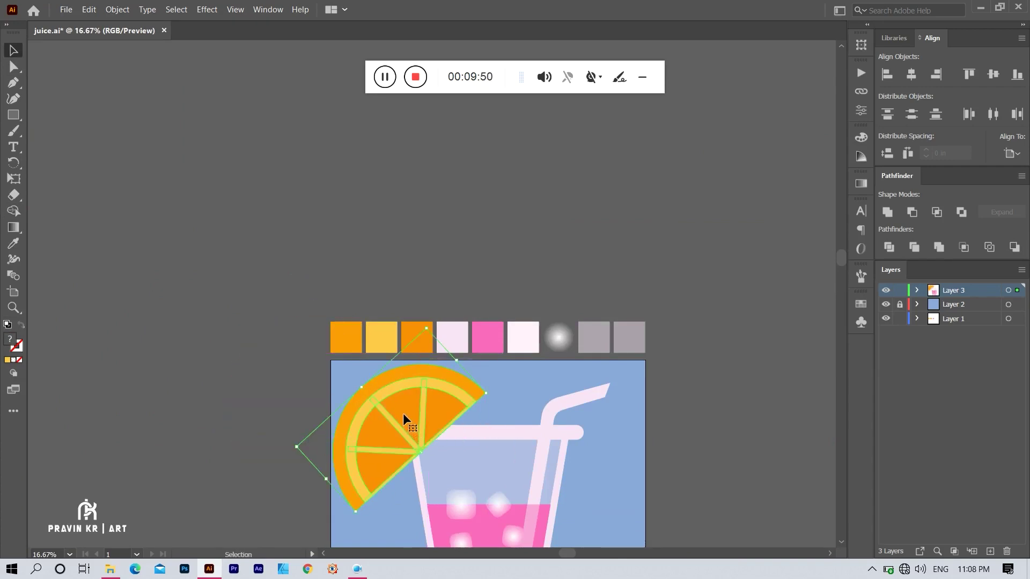
- Shrink the tilted slice so it fits on the glass's left rim
{"action": "key", "text": "ctrl"}
{"action": "scroll", "coordinate": [411, 418], "scroll_direction": "down", "scroll_amount": 2}
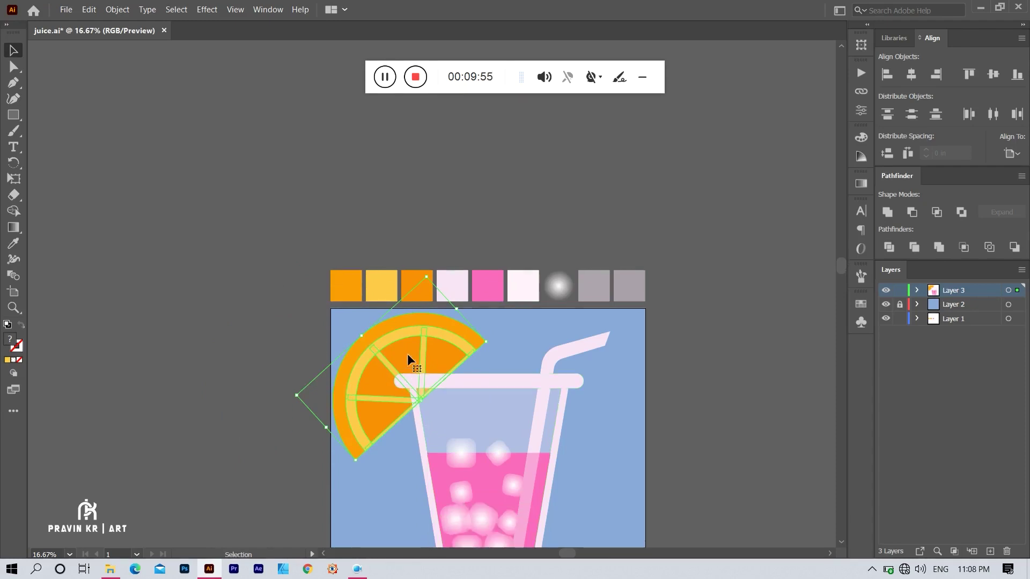
{"action": "left_click_drag", "start_coordinate": [361, 337], "coordinate": [411, 353]}
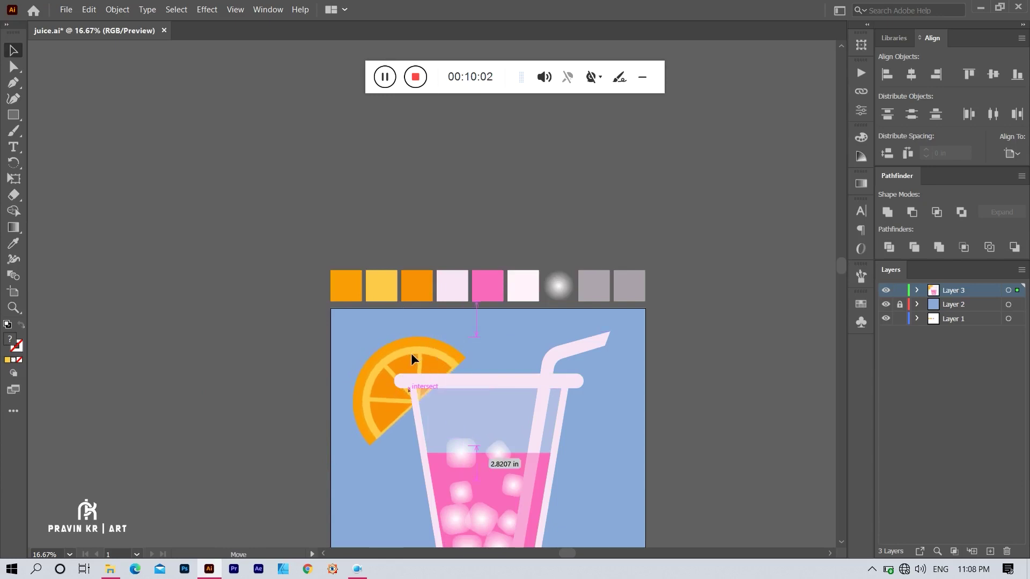
{"action": "left_click", "coordinate": [301, 354]}
{"action": "scroll", "coordinate": [388, 453], "scroll_direction": "down", "scroll_amount": 1}
{"action": "scroll", "coordinate": [442, 411], "scroll_direction": "down", "scroll_amount": 2}
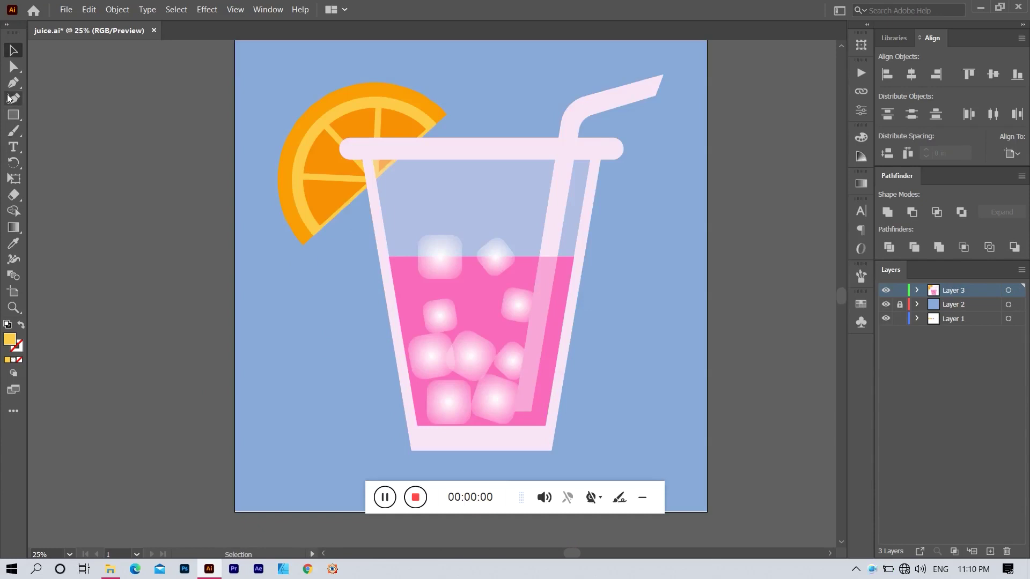
- Draw a curved triangular highlight path inside the glass's left edge with the Pen tool
{"action": "left_click", "coordinate": [13, 82]}
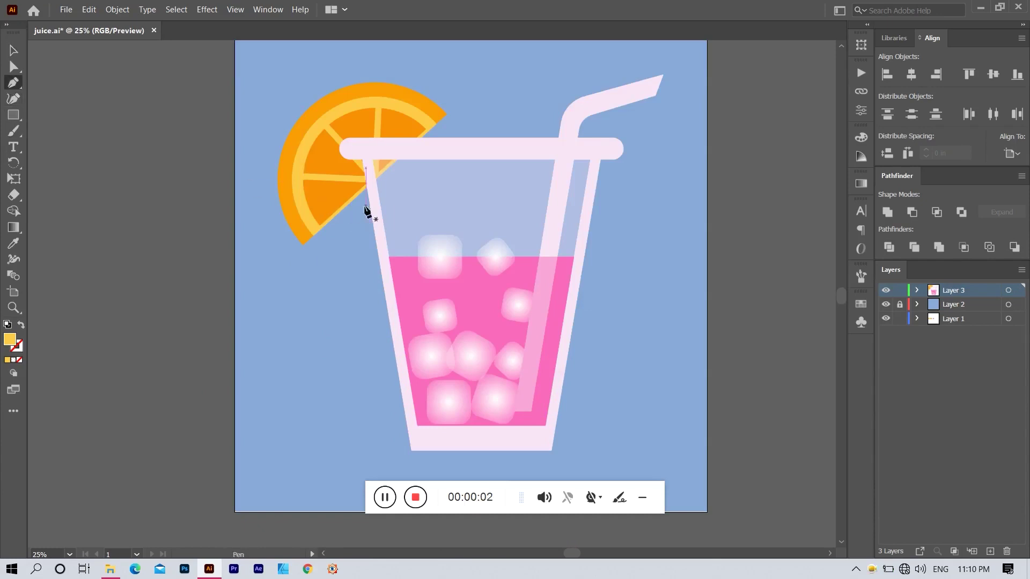
{"action": "left_click", "coordinate": [373, 160]}
{"action": "left_click", "coordinate": [402, 340]}
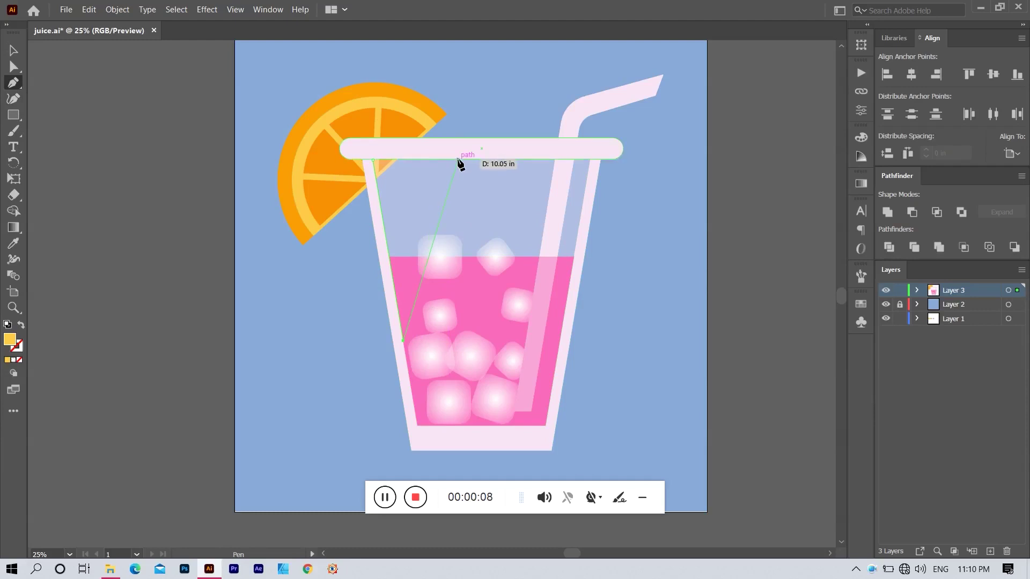
{"action": "left_click", "coordinate": [530, 160]}
{"action": "key", "text": "ctrl+z"}
{"action": "left_click_drag", "start_coordinate": [459, 160], "coordinate": [524, 127]}
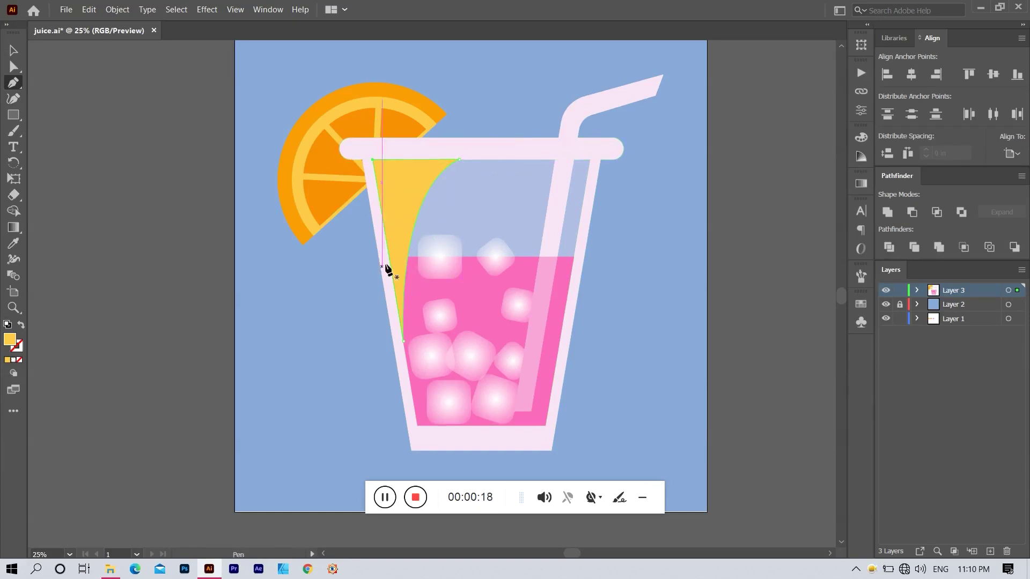
- Fill the highlight with the pale pink swatch colour using the Eyedropper
{"action": "left_click", "coordinate": [13, 243]}
{"action": "key", "text": "ctrl+minus"}
{"action": "scroll", "coordinate": [509, 98], "scroll_direction": "up", "scroll_amount": 1}
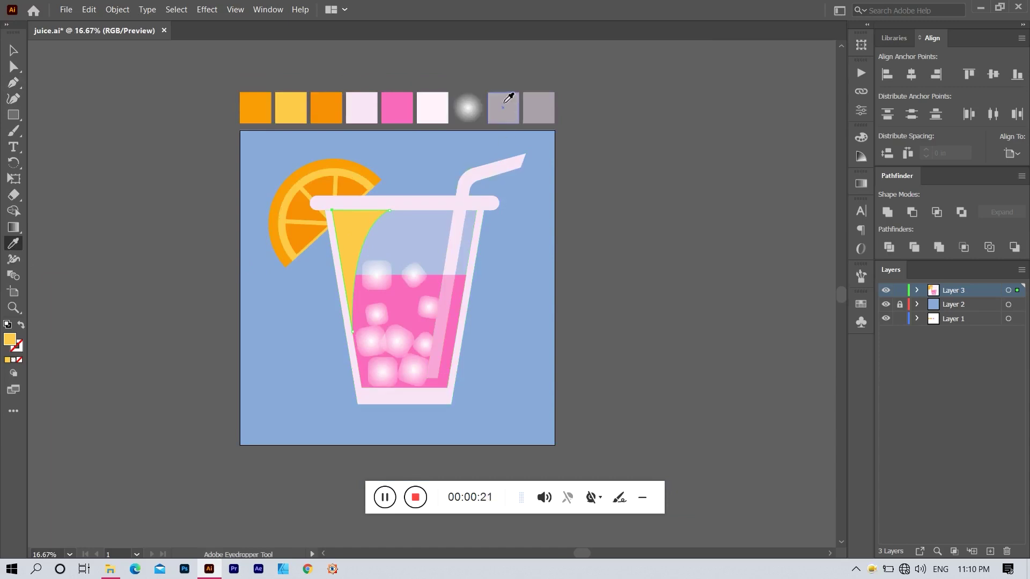
{"action": "left_click", "coordinate": [505, 102]}
{"action": "key", "text": "v"}
{"action": "left_click", "coordinate": [132, 173]}
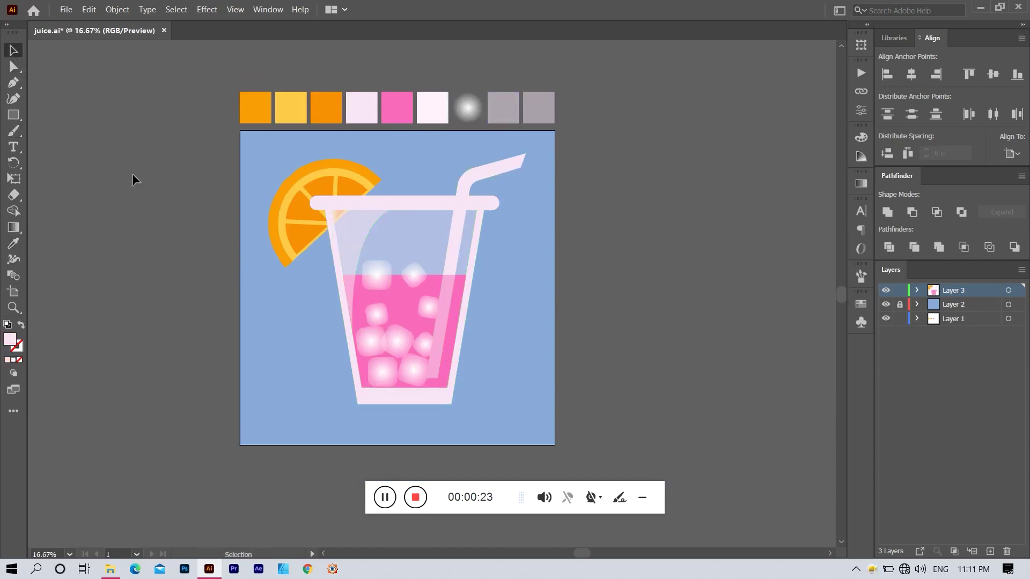
{"action": "left_click", "coordinate": [425, 349]}
{"action": "double_click", "coordinate": [427, 343]}
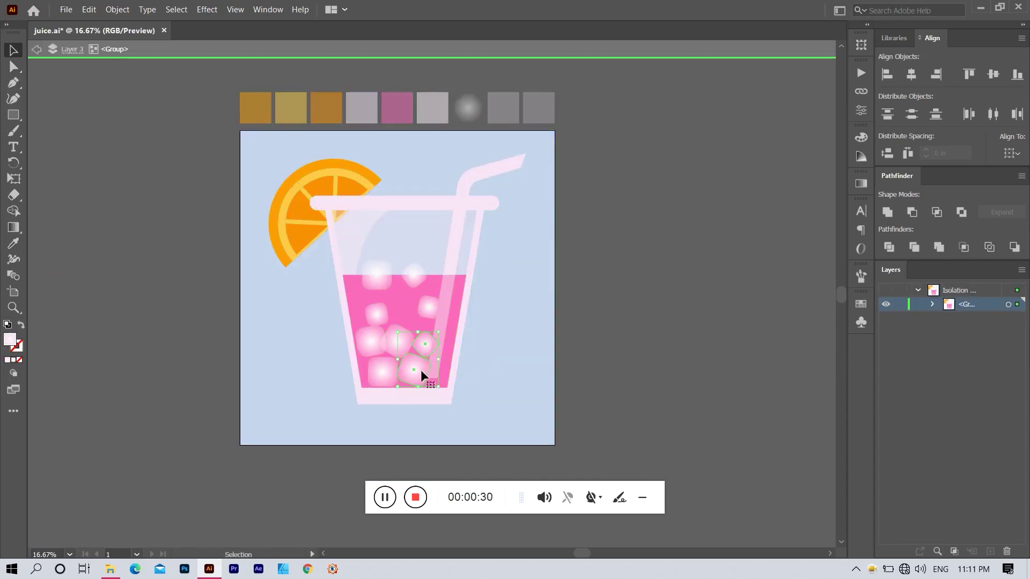
{"action": "left_click", "coordinate": [421, 370], "text": "shift"}
{"action": "double_click", "coordinate": [590, 305]}
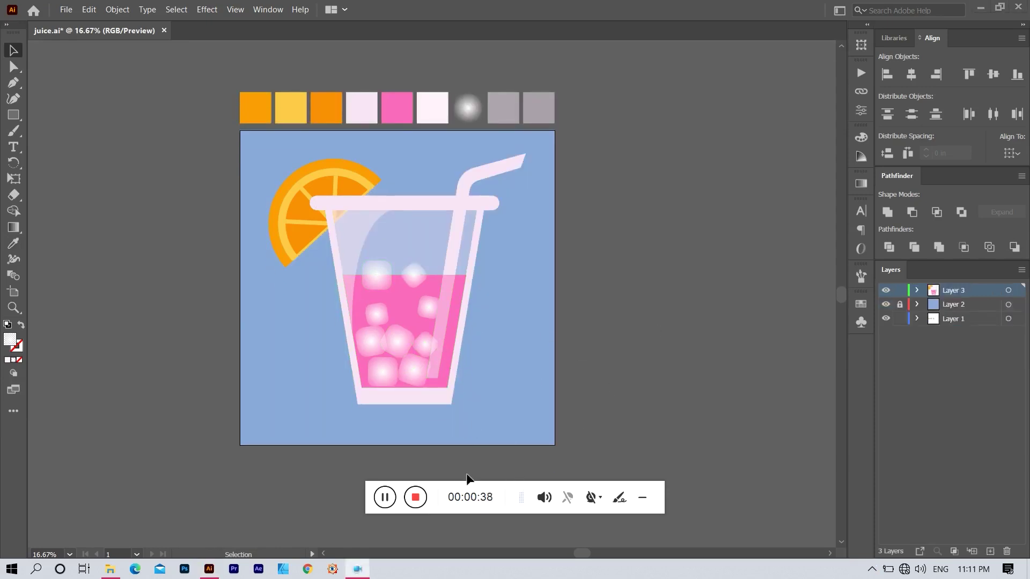
{"action": "left_click_drag", "start_coordinate": [483, 499], "coordinate": [710, 101]}
{"action": "scroll", "coordinate": [418, 322], "scroll_direction": "up", "scroll_amount": 1}
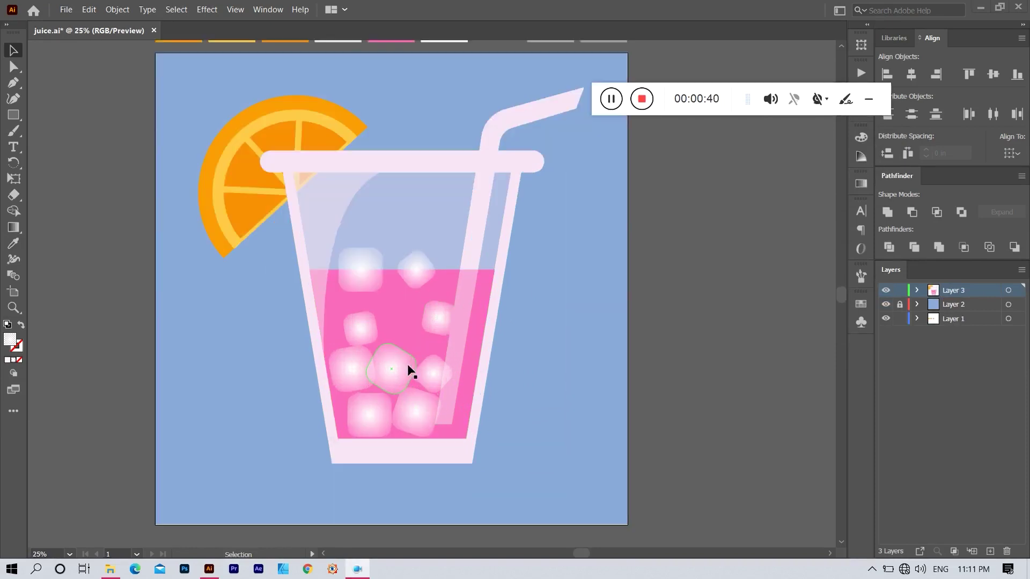
{"action": "scroll", "coordinate": [417, 368], "scroll_direction": "down", "scroll_amount": 1}
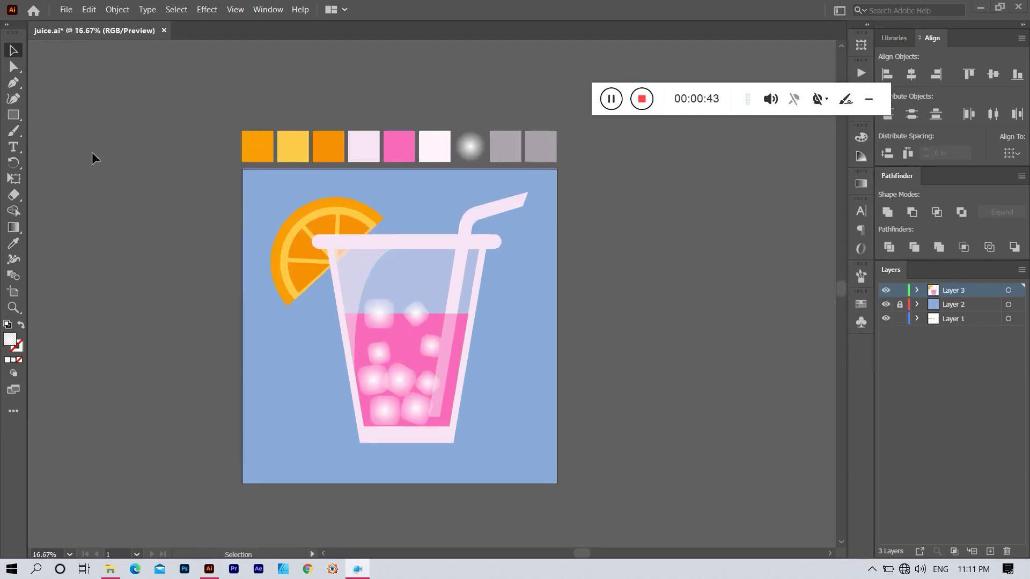
{"action": "left_click", "coordinate": [494, 313]}
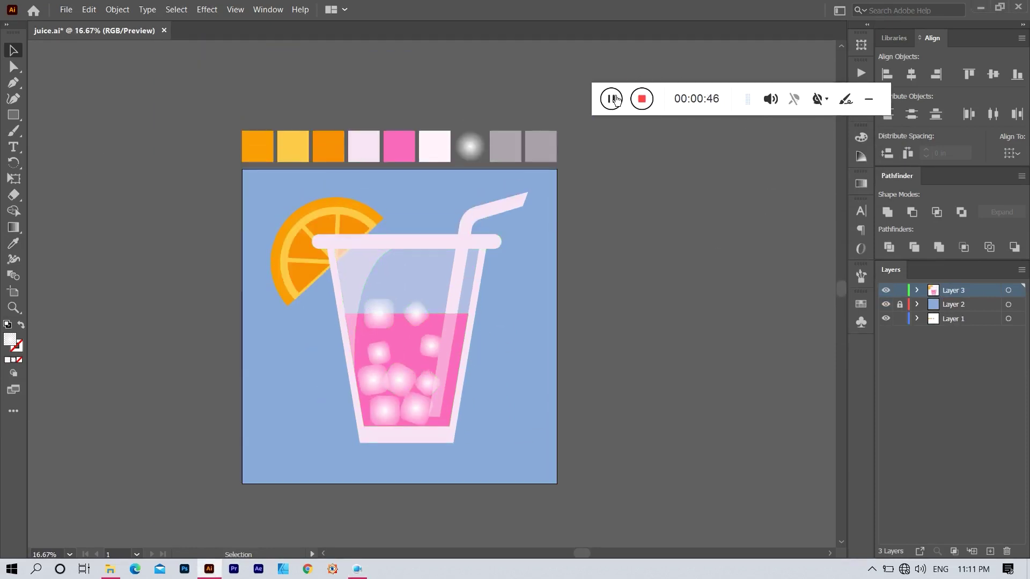